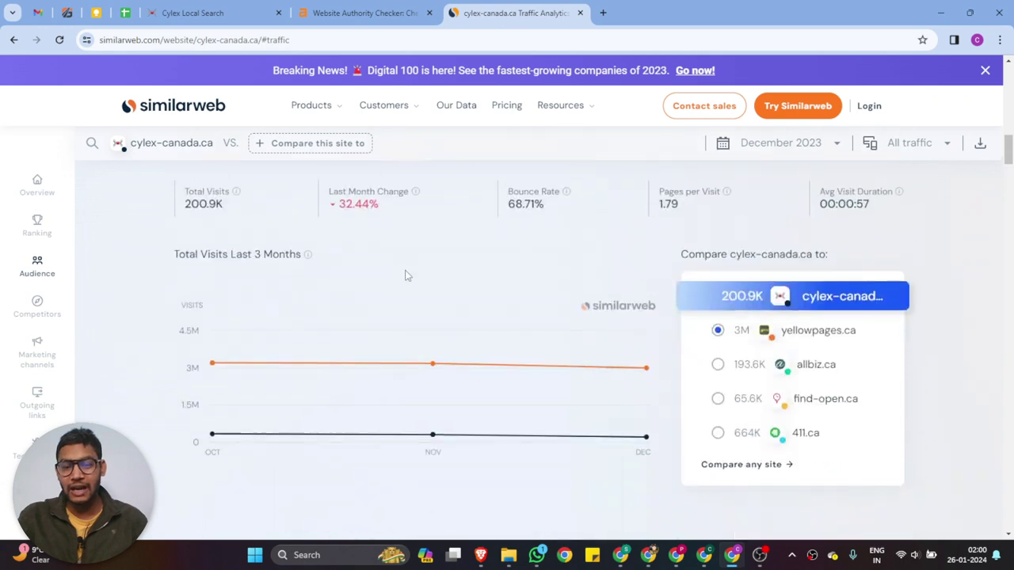
- Review cylex-canada.ca's traffic and top countries on Similarweb, and open the registration page on the Cylex site
scroll(406, 271, "down", 3)
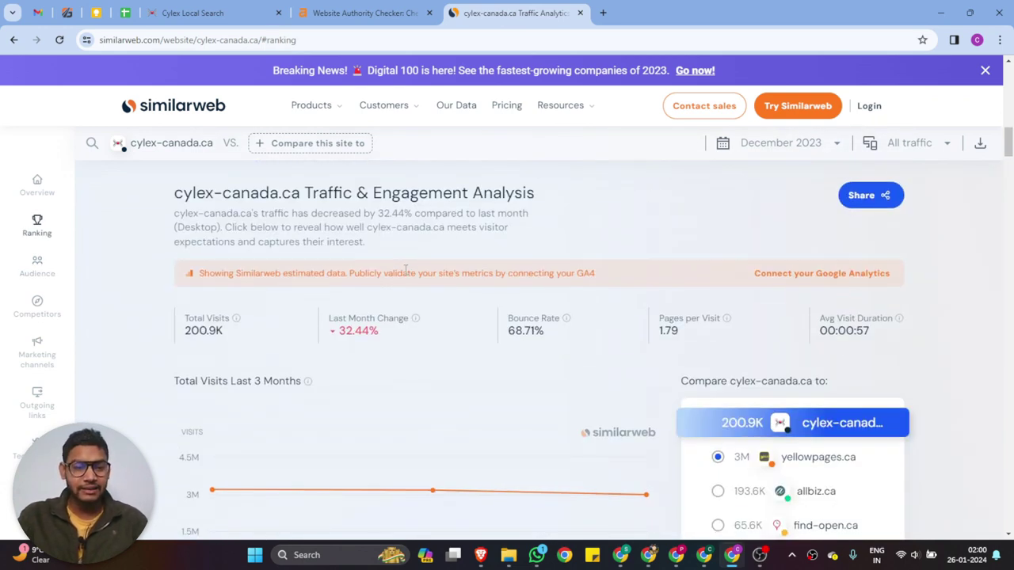
scroll(405, 270, "down", 7)
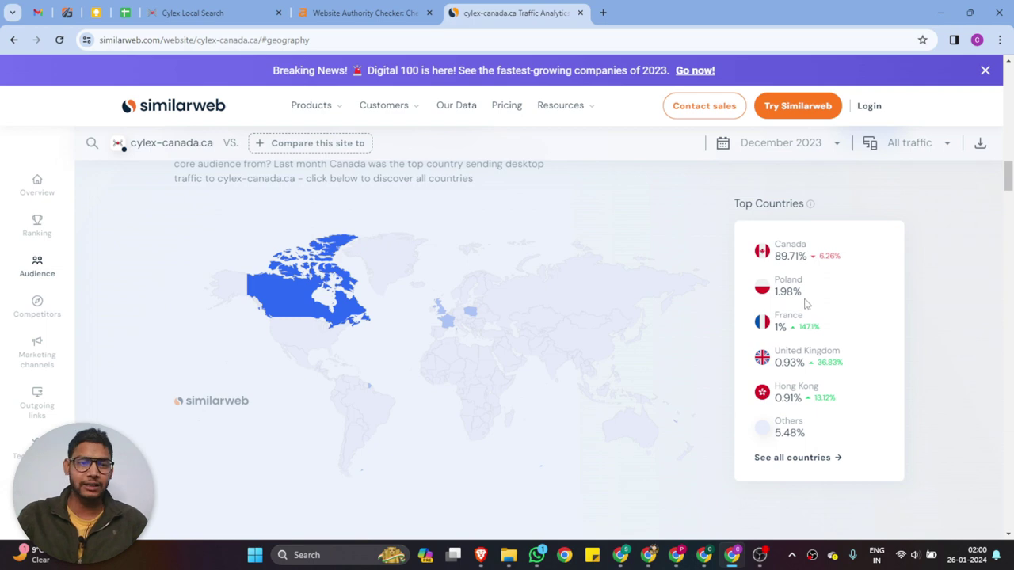
left_click(236, 18)
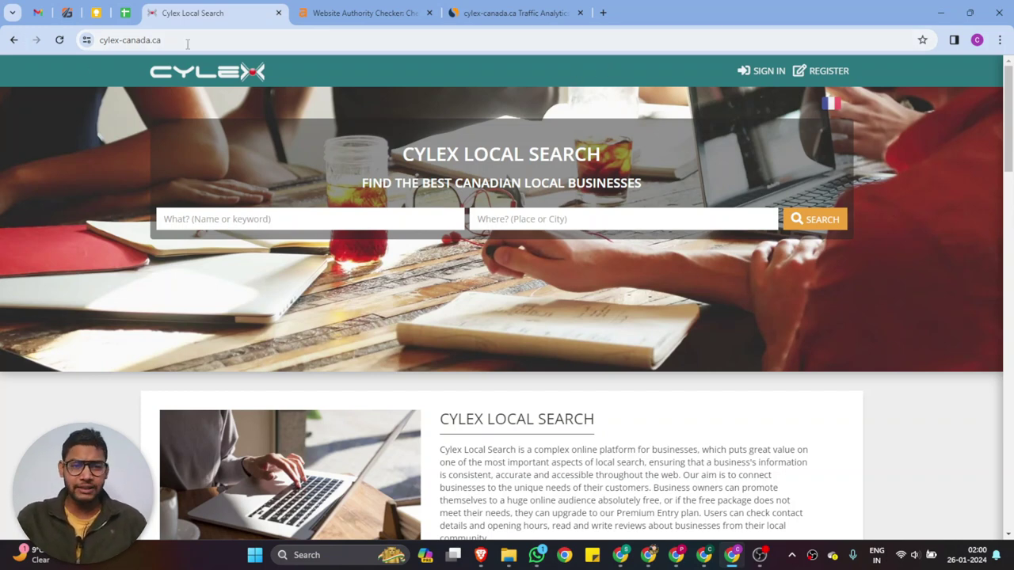
left_click(820, 75)
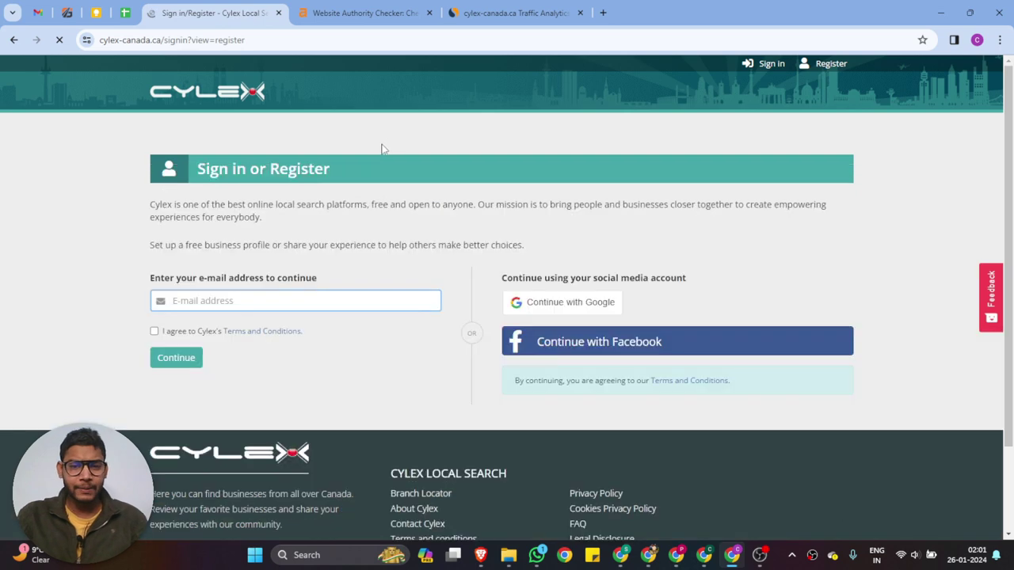
- Start the registration with the saved contact e-mail and agree to Cylex's Terms and Conditions
left_click(221, 301)
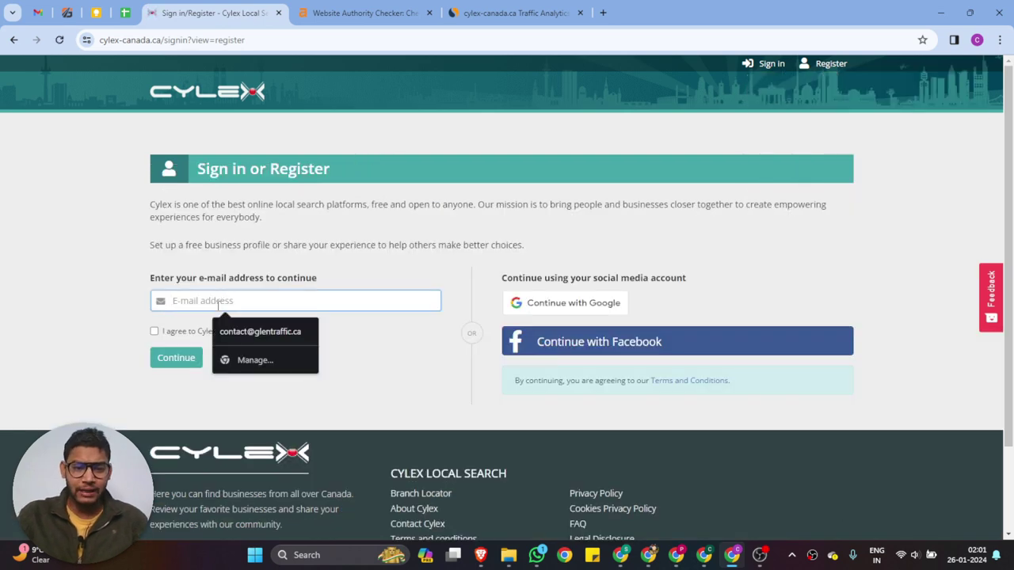
left_click(256, 336)
left_click(155, 332)
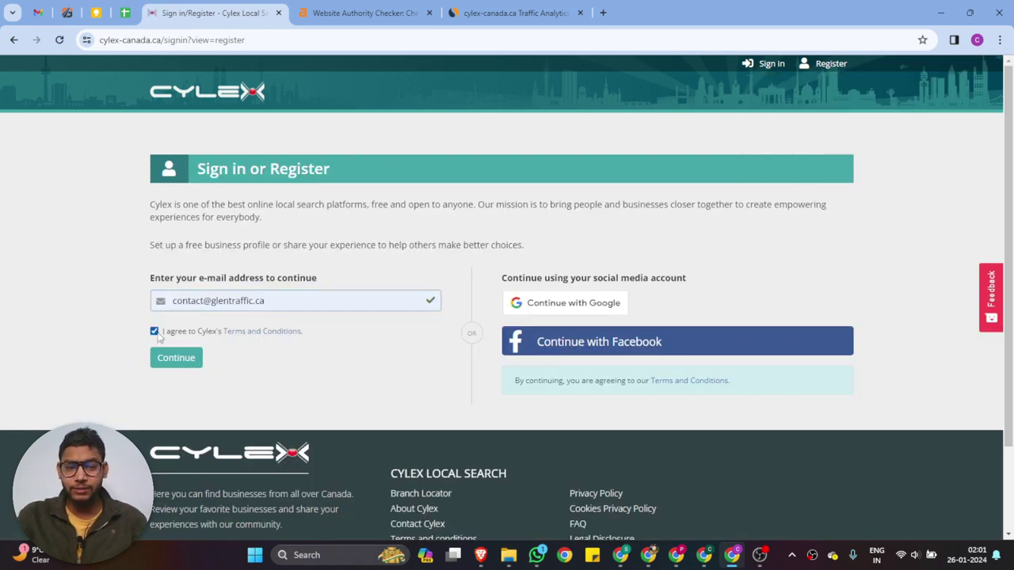
left_click(175, 361)
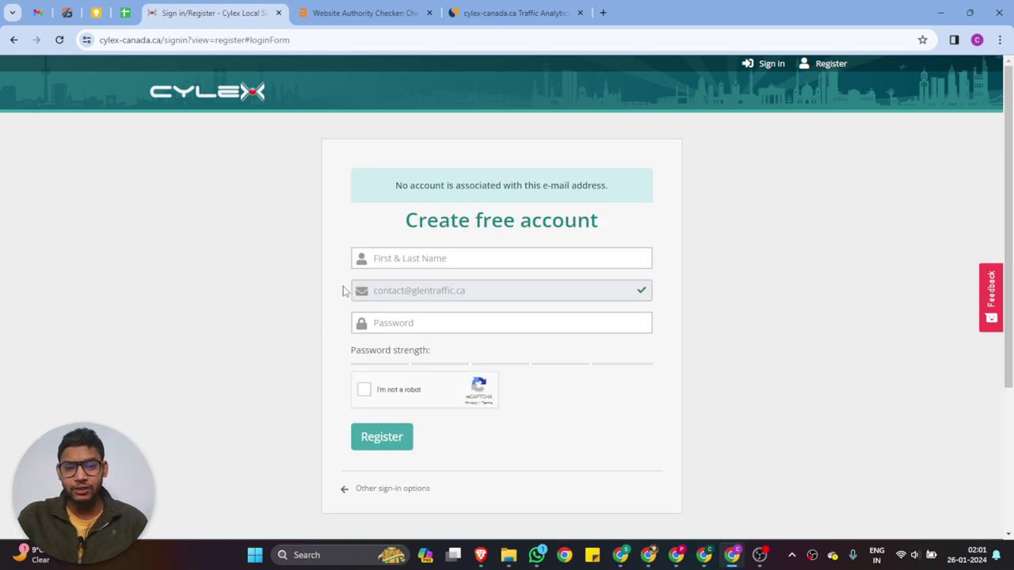
- Enter the account holder's name and use the browser's suggested strong password for the free account
left_click(430, 267)
left_click(448, 291)
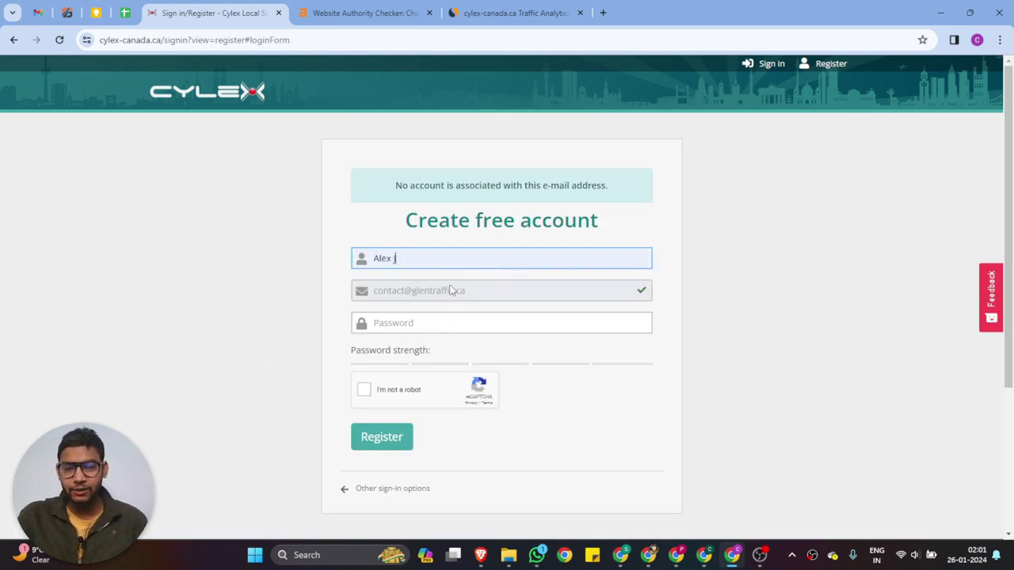
left_click(380, 288)
left_click(409, 323)
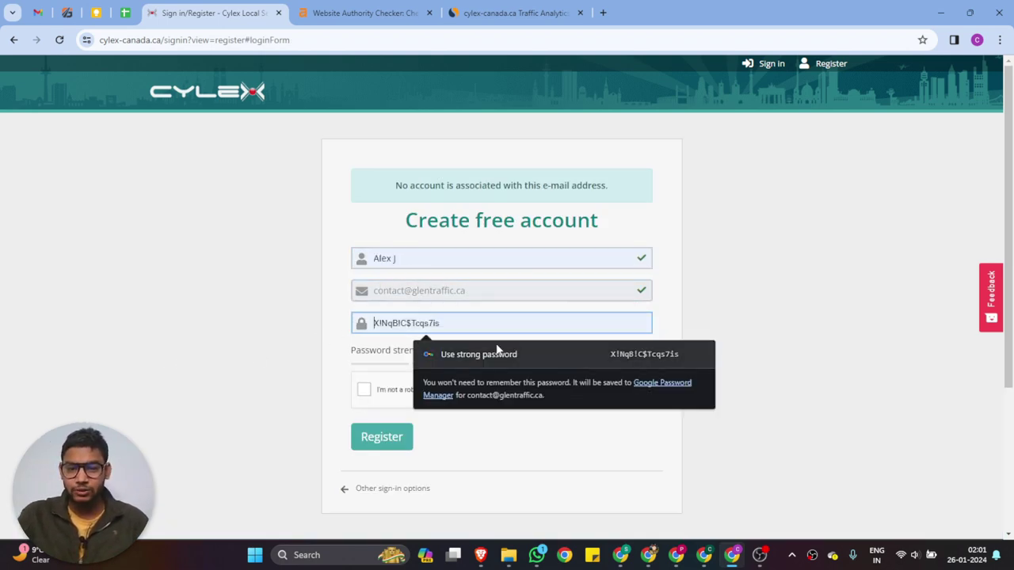
left_click(570, 357)
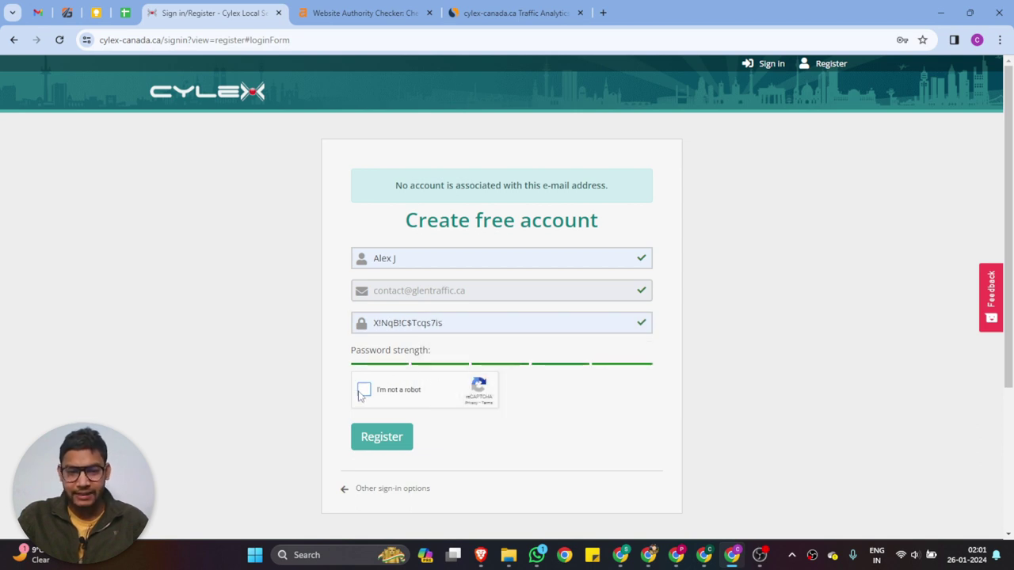
- Complete the robot check and submit the free account registration
left_click(364, 391)
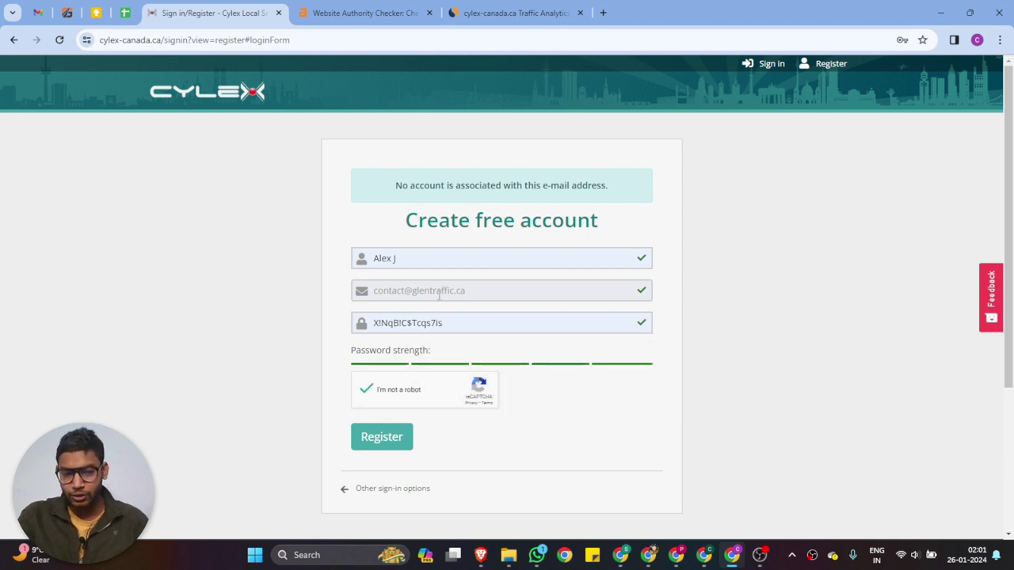
scroll(412, 340, "down", 1)
left_click(379, 377)
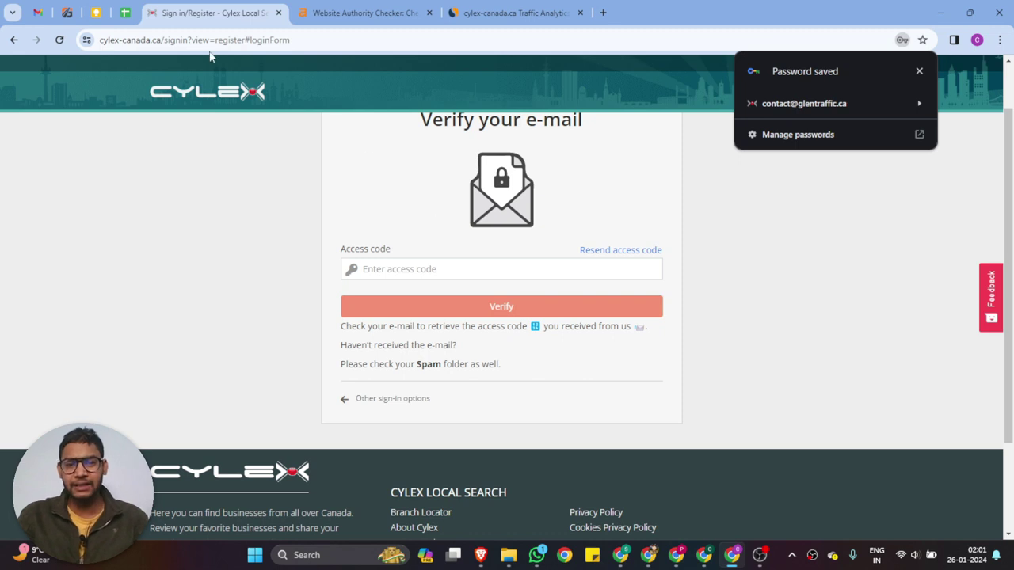
- Switch to Gmail and delete the open contact form entry e-mail
left_click(46, 11)
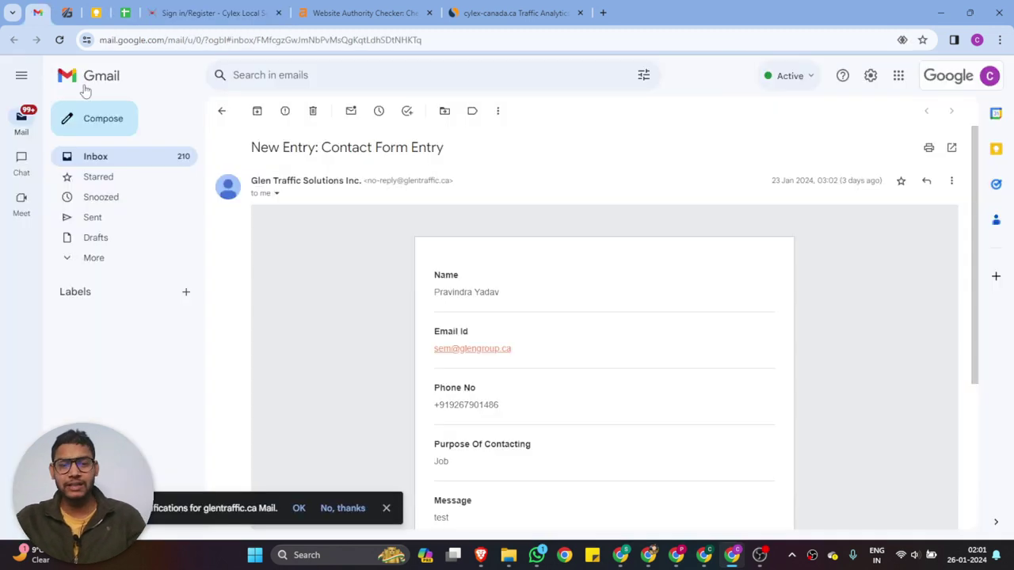
left_click(313, 111)
left_click(313, 111)
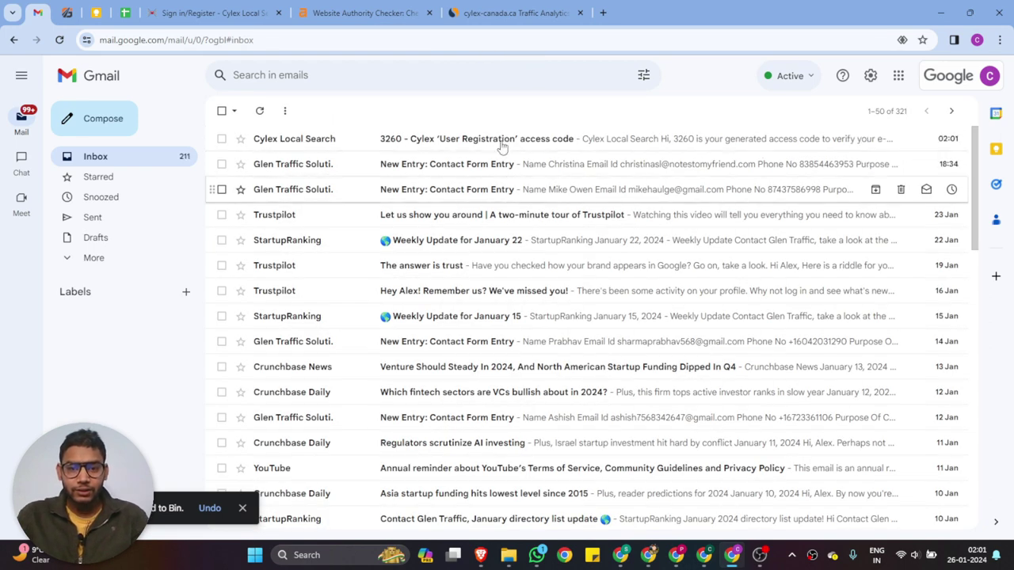
- Open the Cylex 'User Registration' e-mail and copy the access code from it
left_click(501, 142)
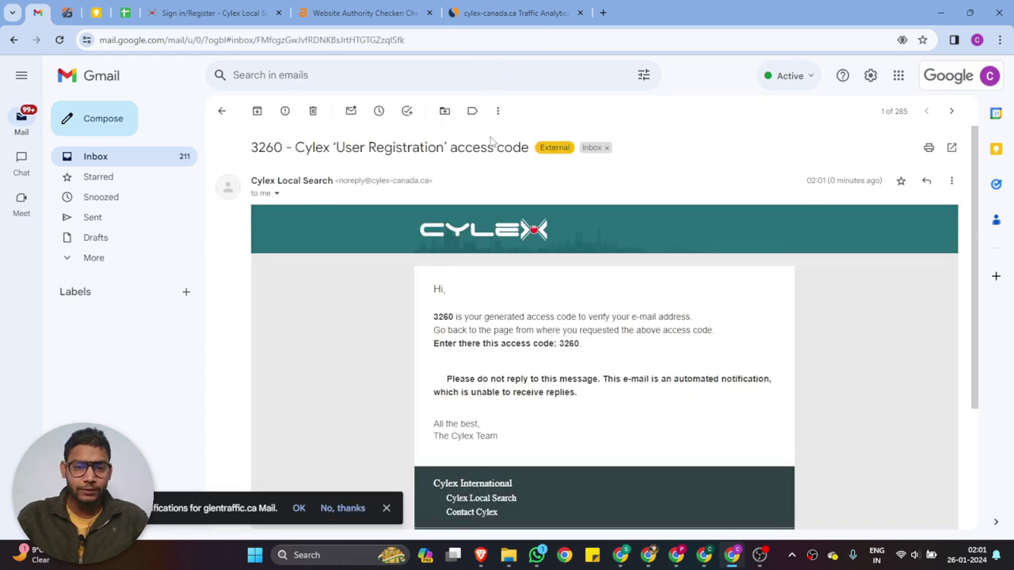
mouse_move(581, 345)
left_mouse_down()
mouse_move(564, 346)
mouse_move(577, 355)
left_mouse_up()
key("ctrl+c")
left_click(553, 357)
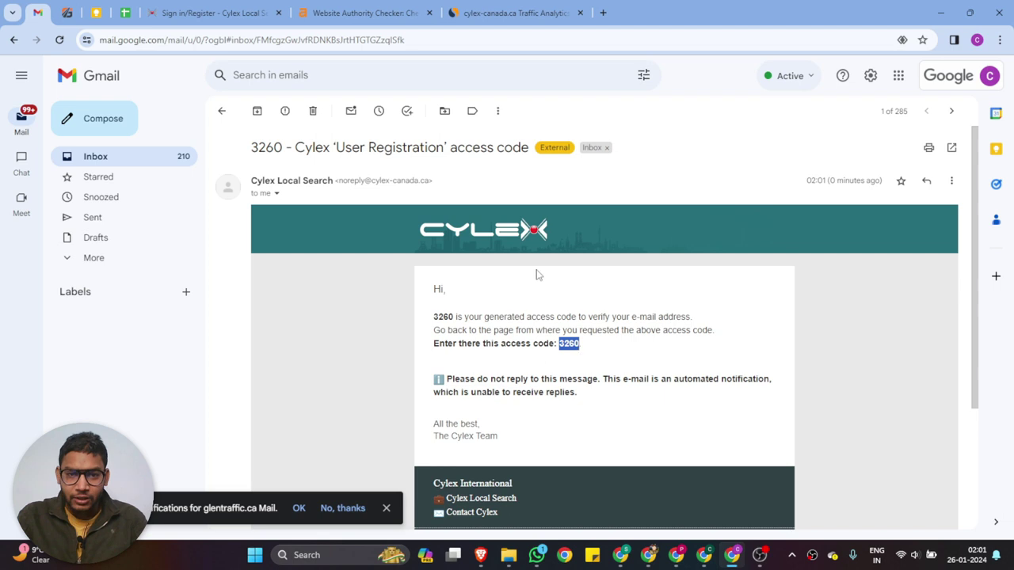
- Return to the Cylex verification page, paste the access code and verify the e-mail
left_click(208, 10)
left_click(404, 270)
key("ctrl+v")
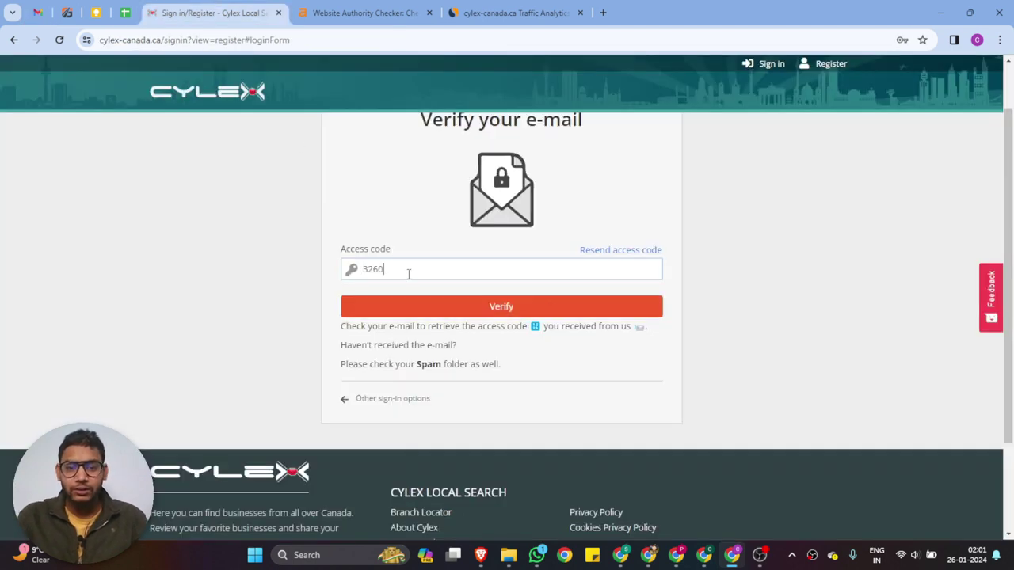
left_click(553, 311)
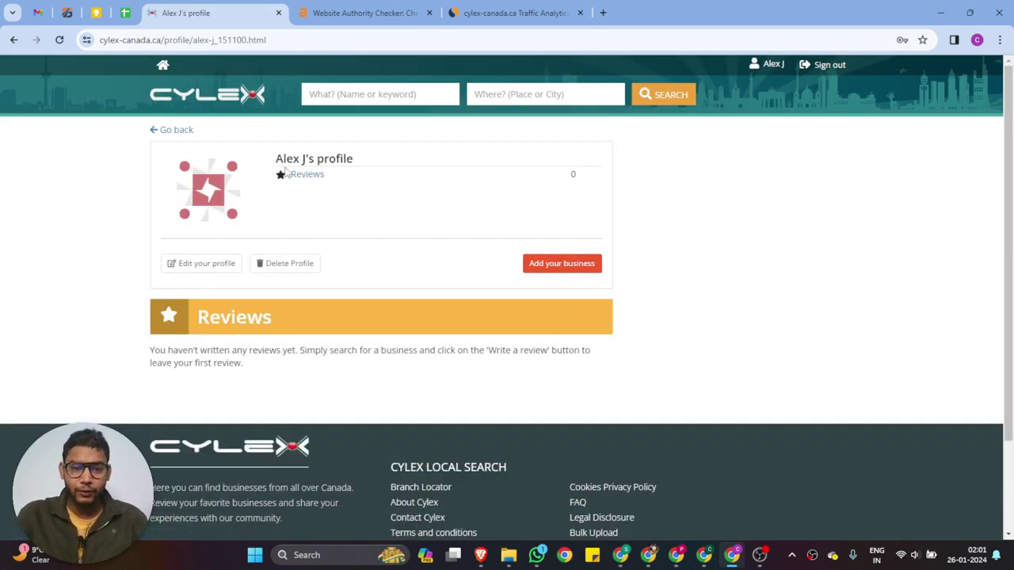
- Open the Cylex profile for editing and choose the account holder's portrait photo from Downloads as the profile picture
left_click(206, 270)
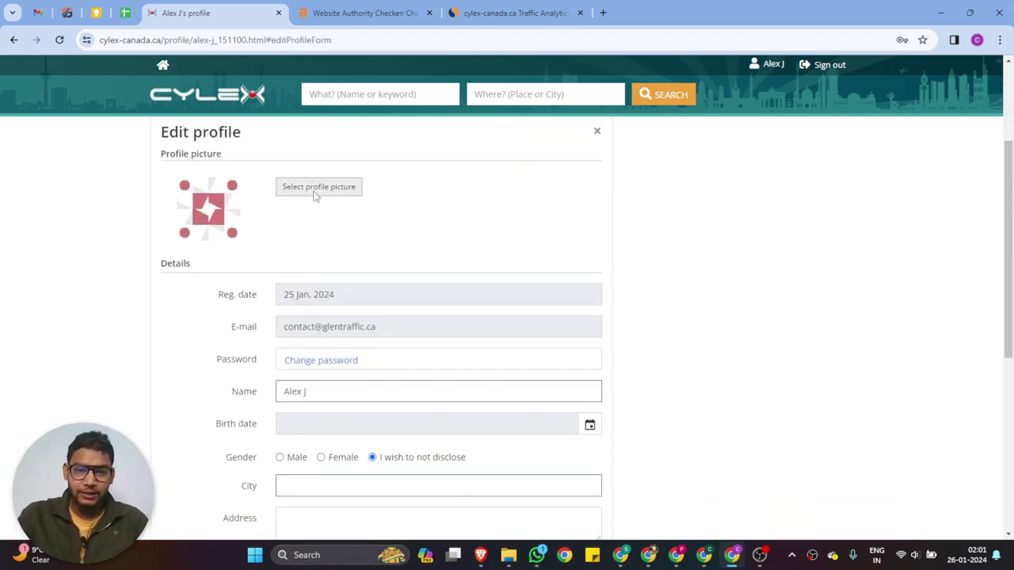
left_click(315, 192)
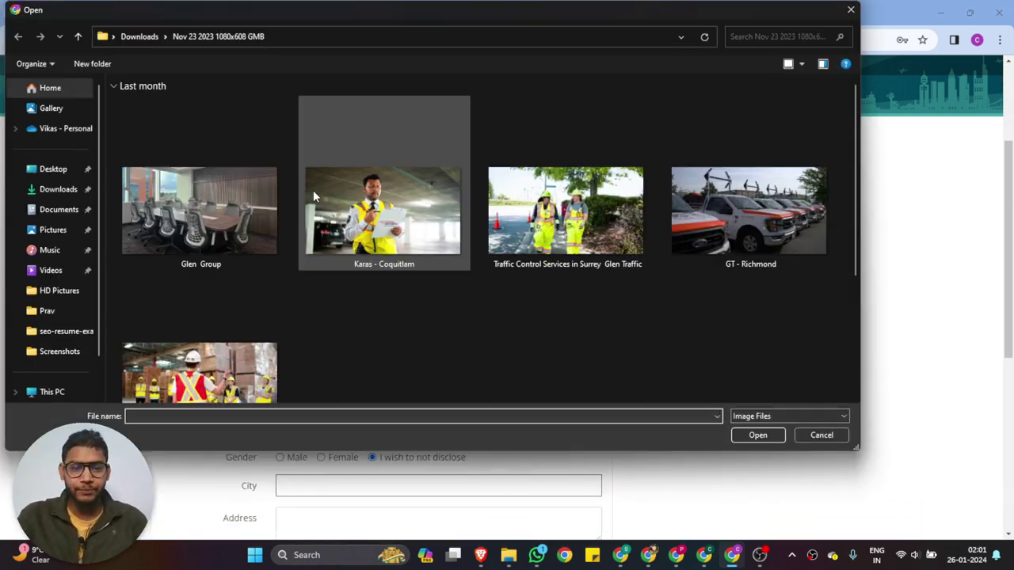
left_click(47, 190)
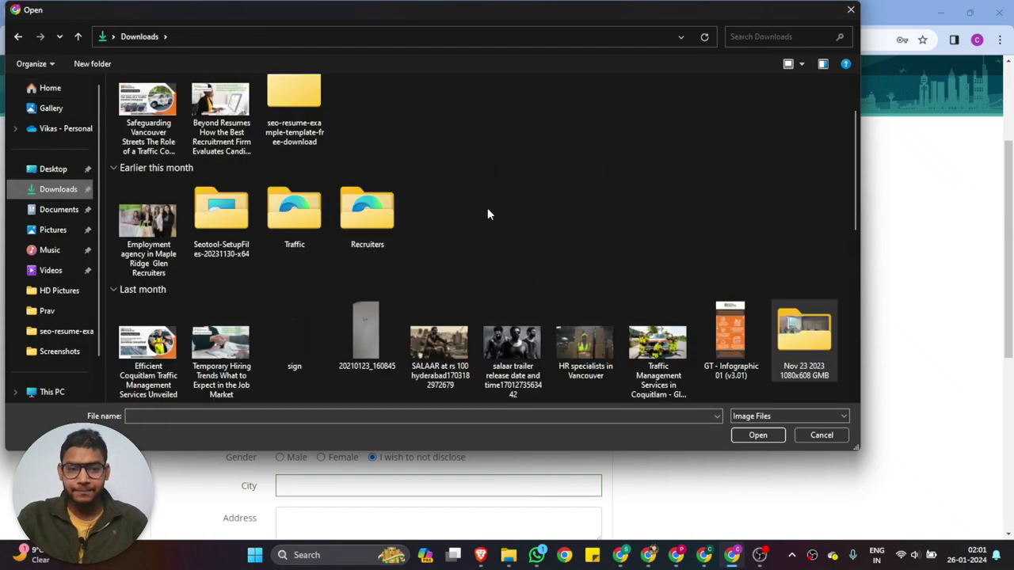
scroll(488, 214, "down", 10)
left_click(513, 336)
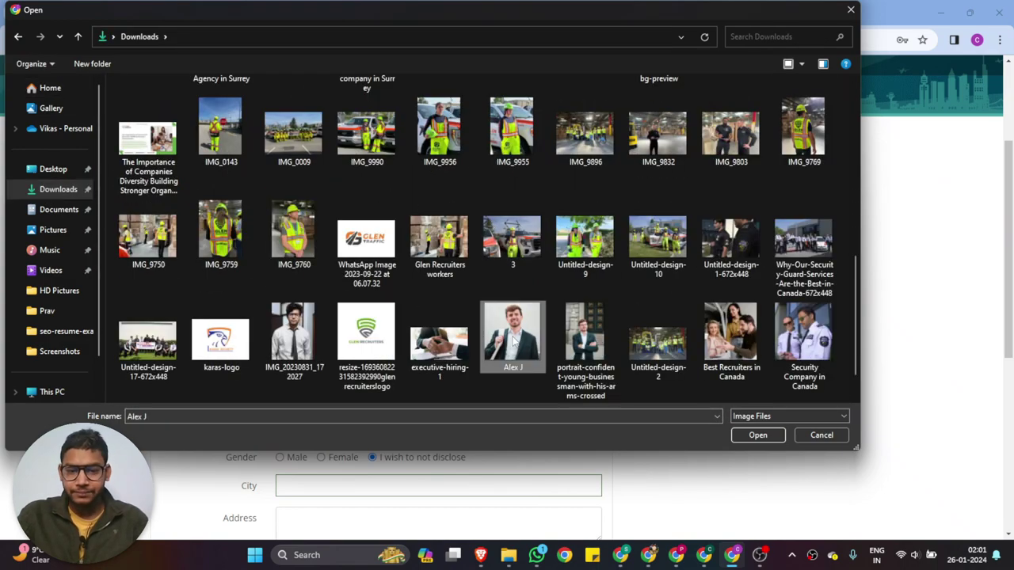
left_click(757, 435)
- Fill in the profile's city and address from the saved Surrey entry, save the profile and reload the page
scroll(469, 294, "down", 2)
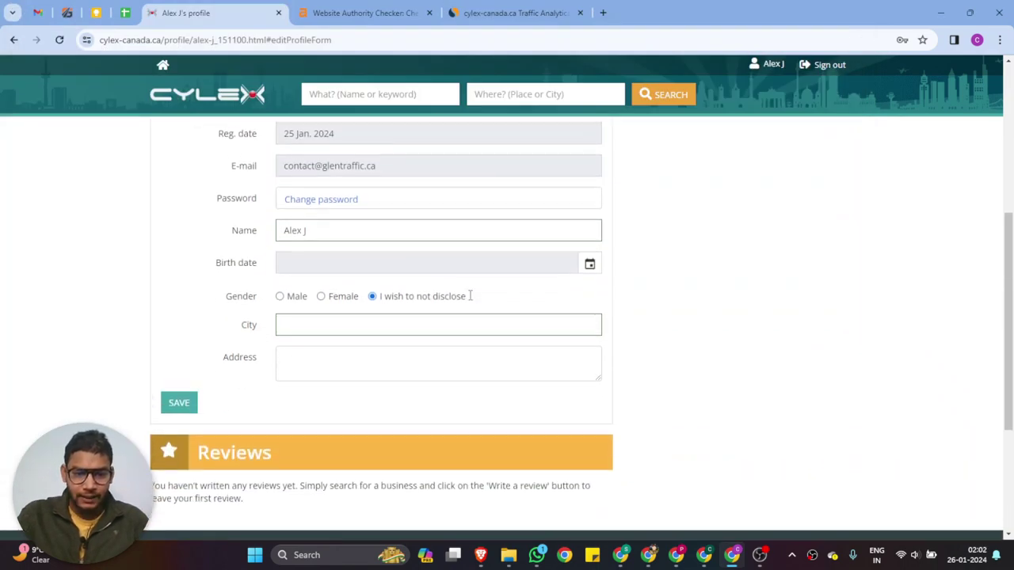
left_click(324, 294)
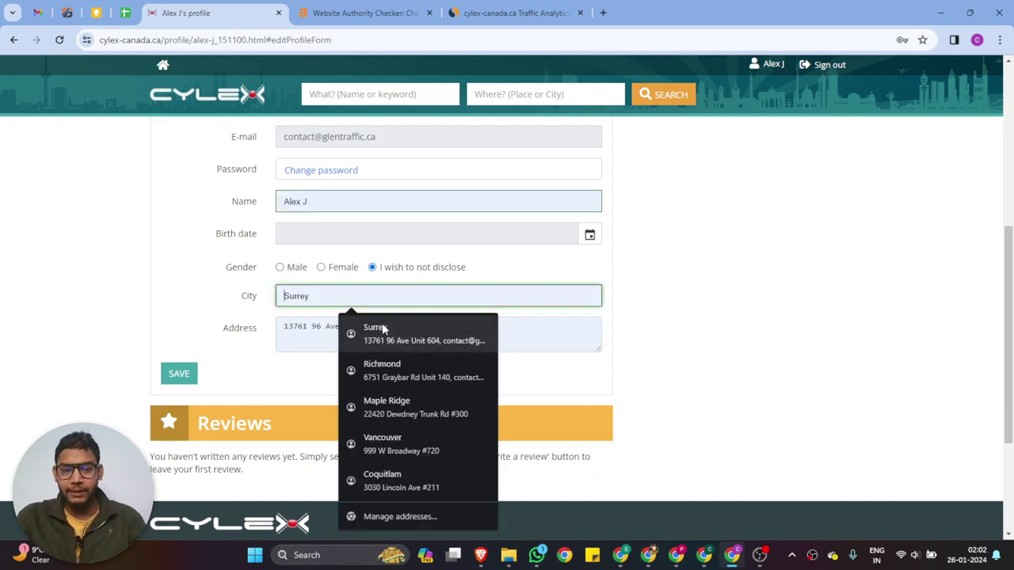
left_click(384, 328)
scroll(385, 362, "down", 1)
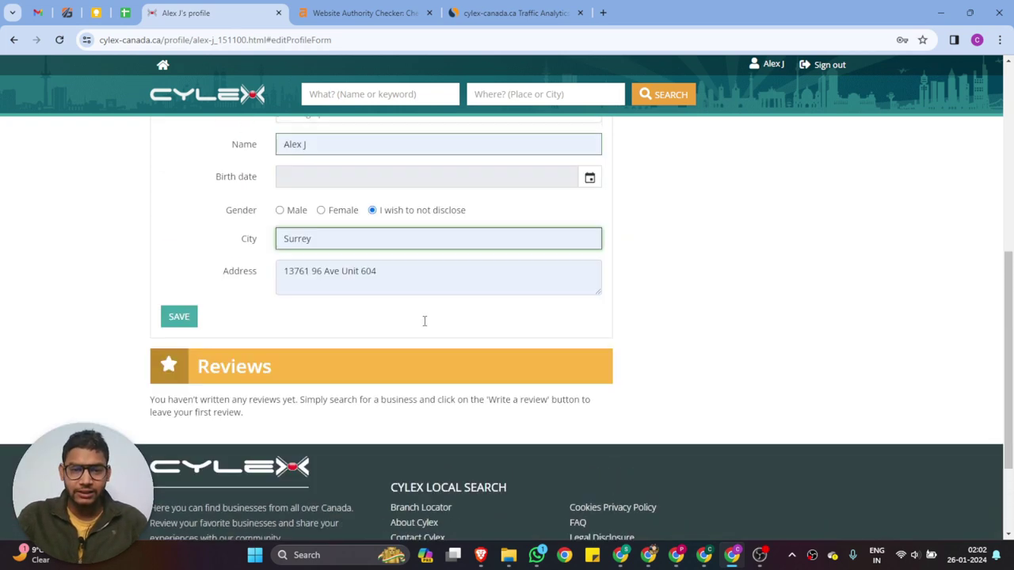
scroll(478, 310, "up", 5)
scroll(270, 357, "down", 4)
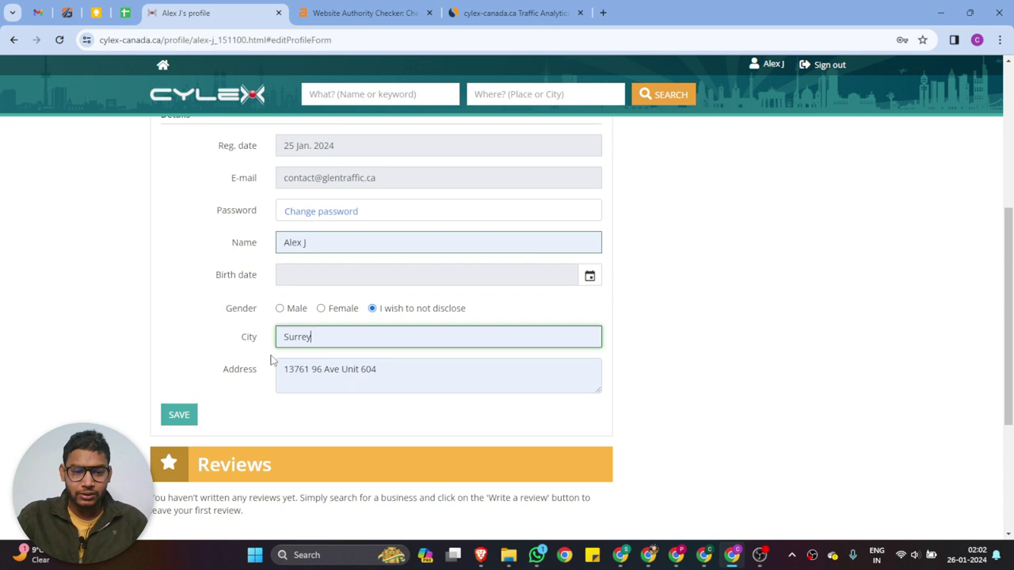
left_click(172, 418)
key("F5")
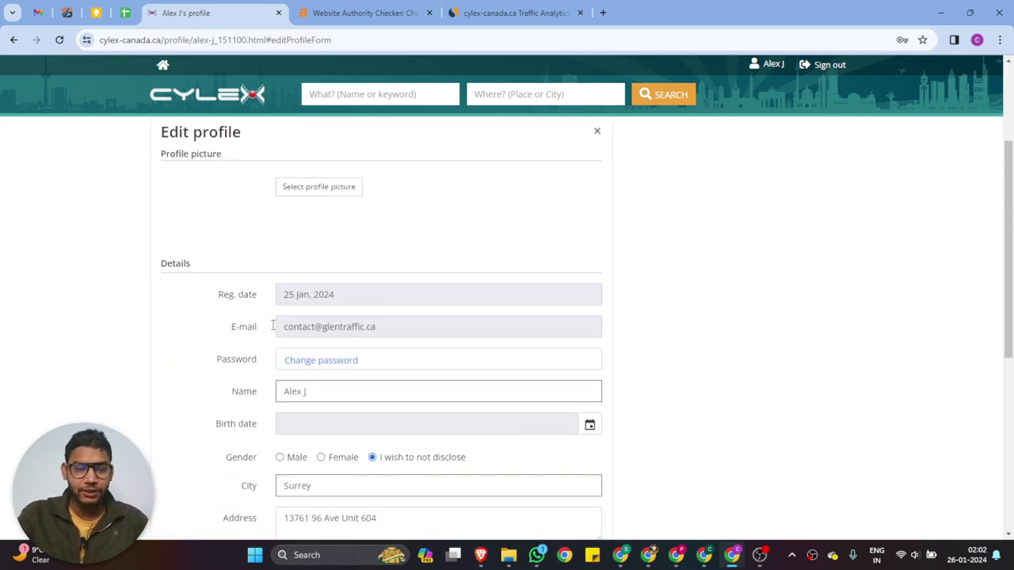
scroll(545, 221, "up", 2)
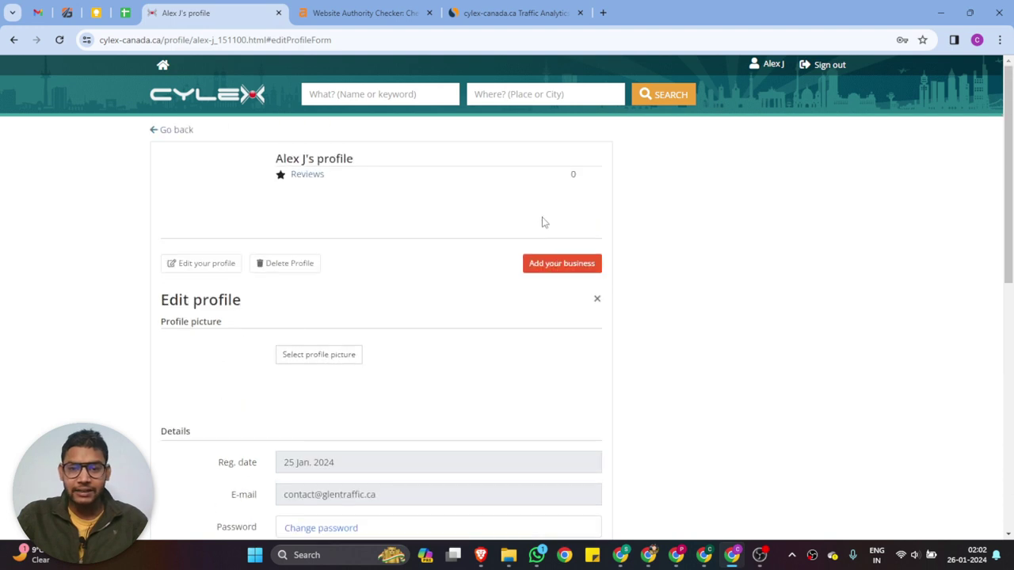
- Start adding a business as a free business profile and dismiss the site's location request
left_click(562, 274)
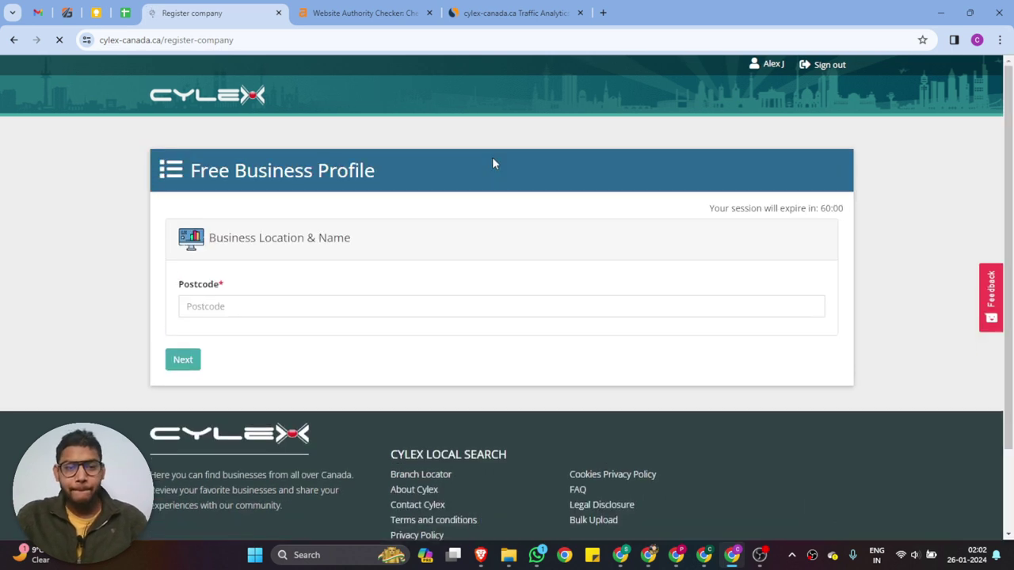
left_click(228, 307)
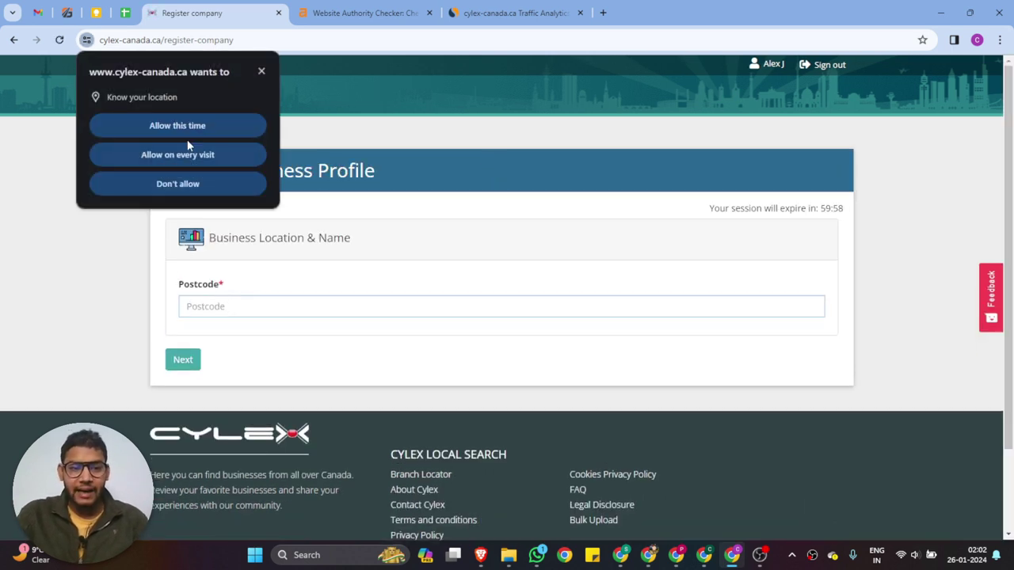
left_click(260, 72)
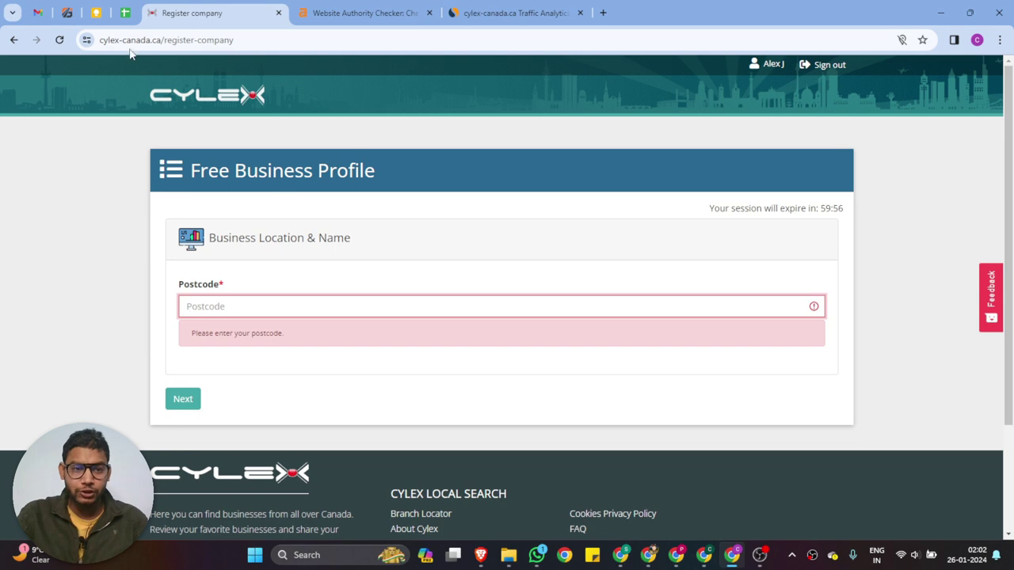
- Switch to Google Keep, open the Locations note and copy the postcode of the Surrey address
left_click(96, 13)
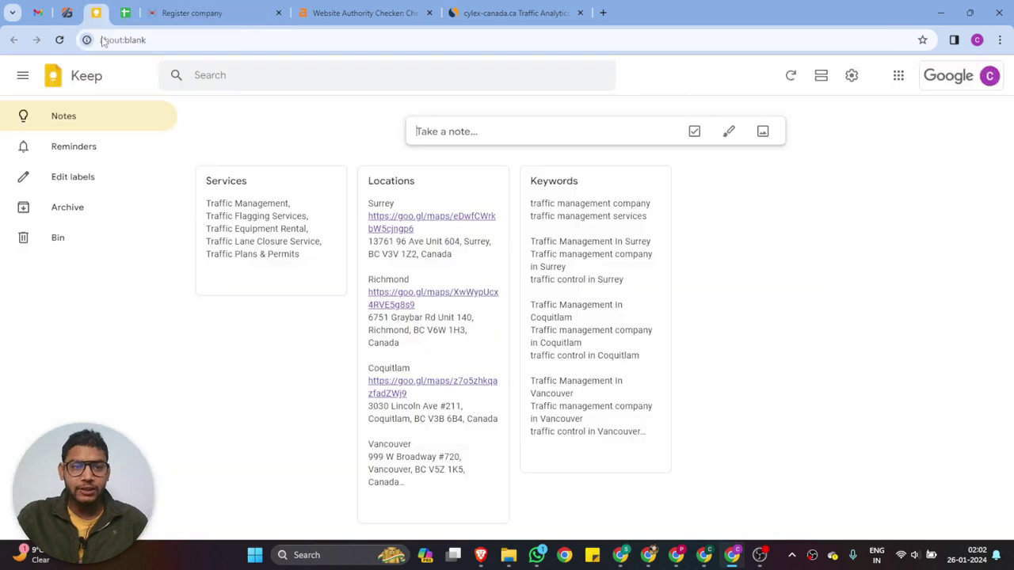
left_click(436, 252)
left_click_drag(484, 193, 523, 195)
key("ctrl+c")
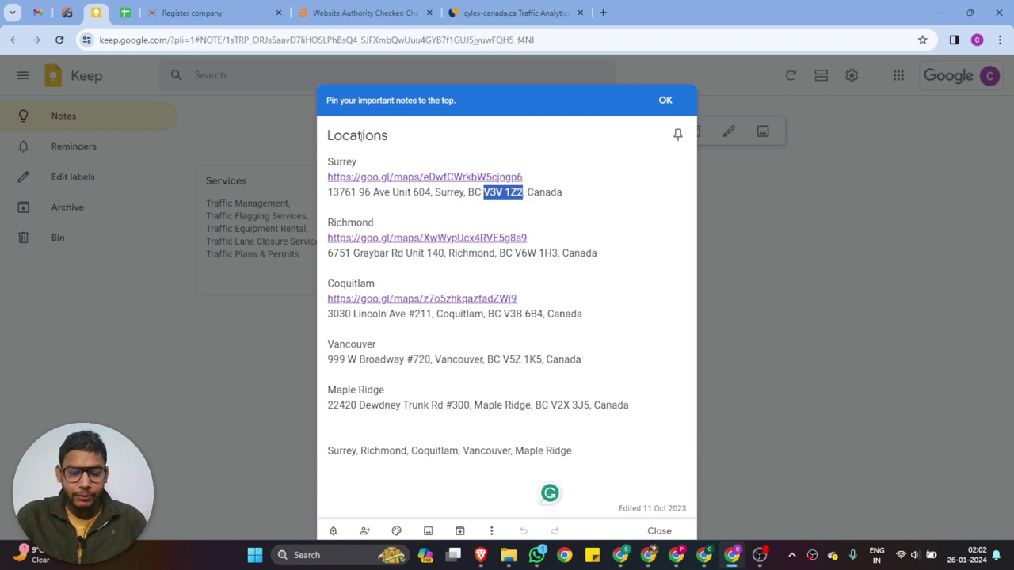
- Return to the Free Business Profile form and paste the Surrey postcode as the business location
left_click(198, 13)
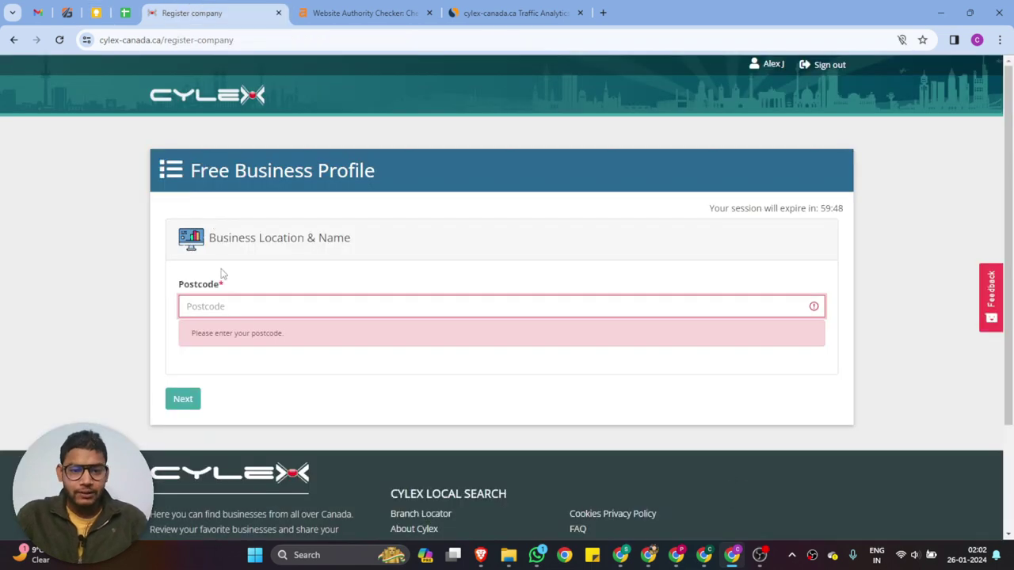
left_click(229, 305)
key("ctrl+v")
left_click(238, 337)
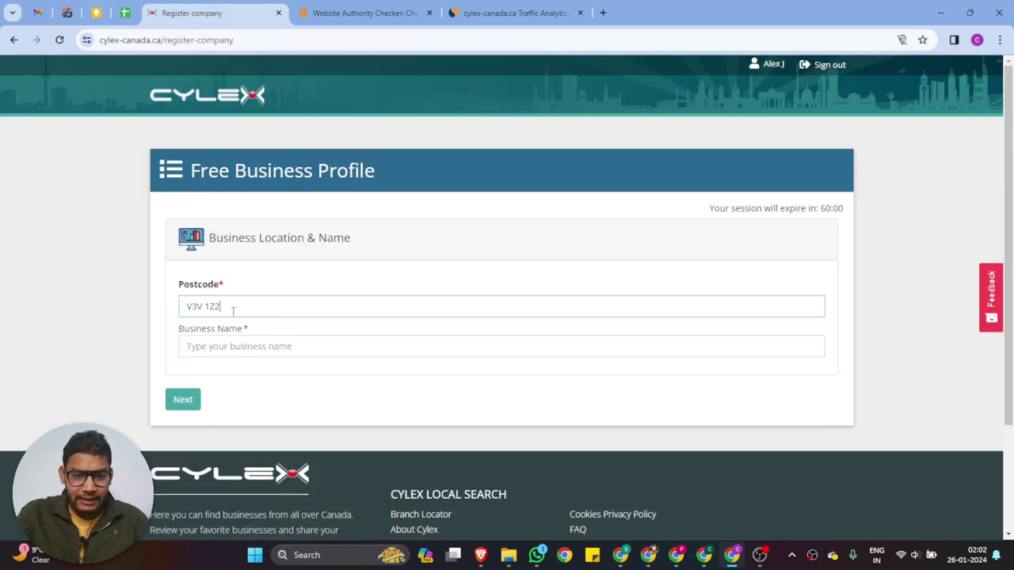
- Enter Glen Traffic as the business name, pick the suggested Glen Traffic Solutions listing in Surrey and continue
left_click(227, 339)
left_click(228, 346)
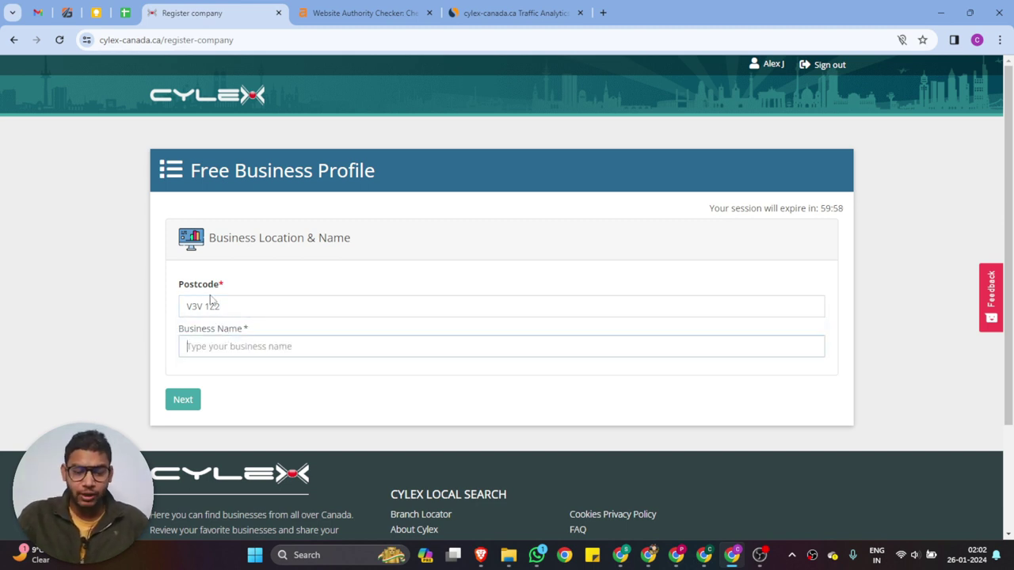
type("Glen Traffic")
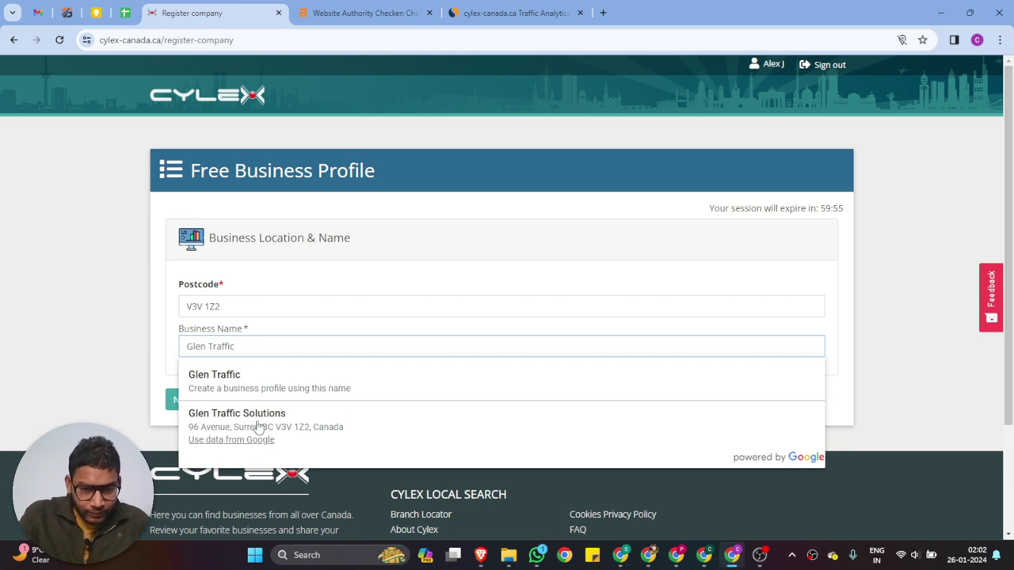
left_click(257, 420)
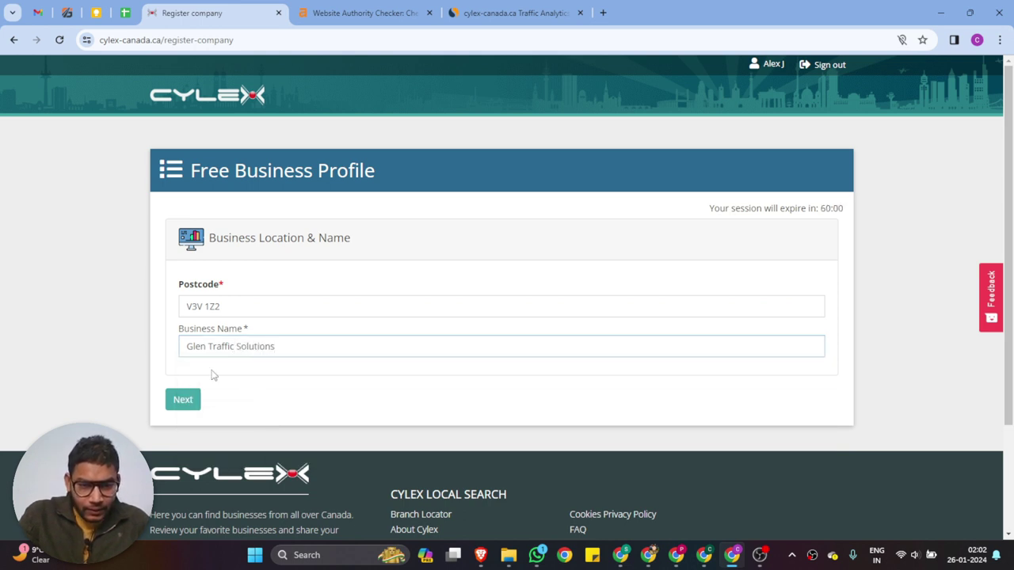
left_click(183, 400)
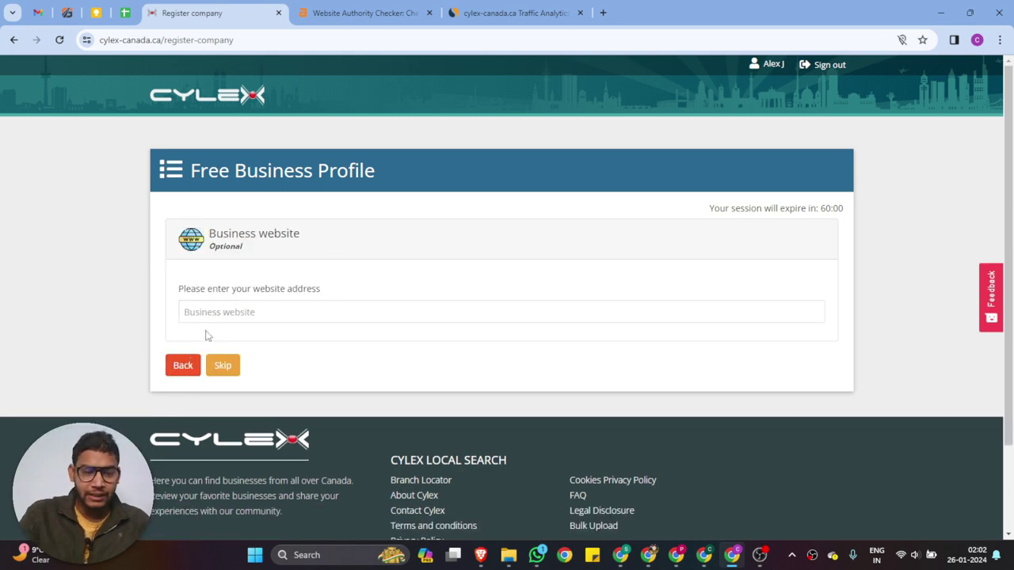
- Switch to the Glen Traffic website and find the Surrey location link in its footer for the business website field
left_click(257, 309)
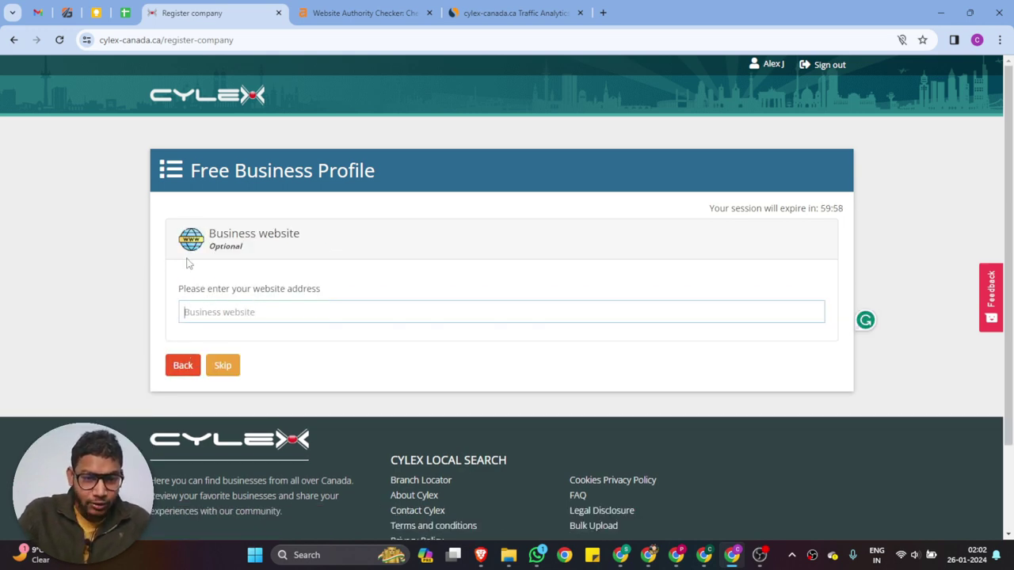
left_click(67, 11)
left_click(243, 6)
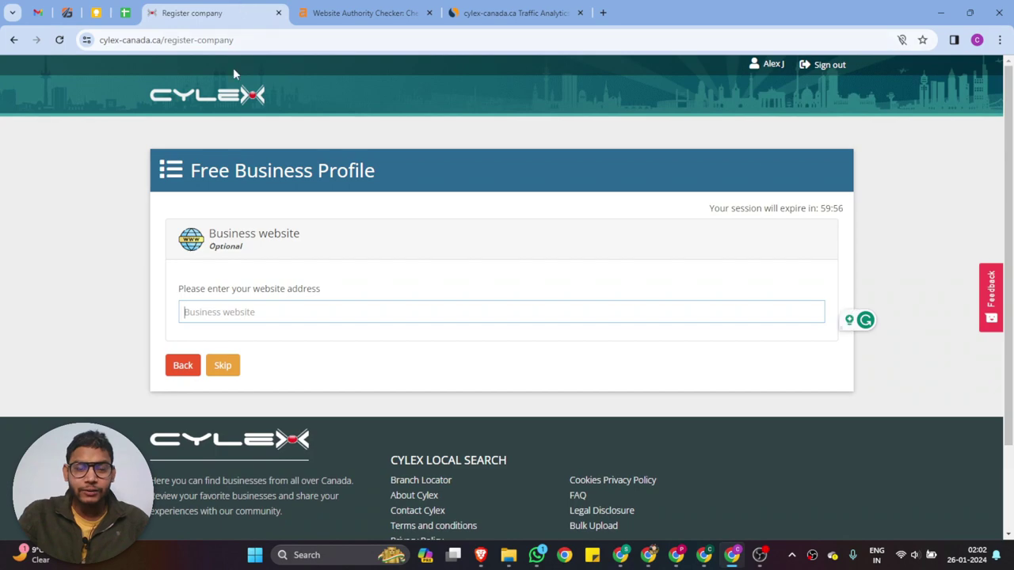
key("ctrl+2")
scroll(478, 282, "down", 20)
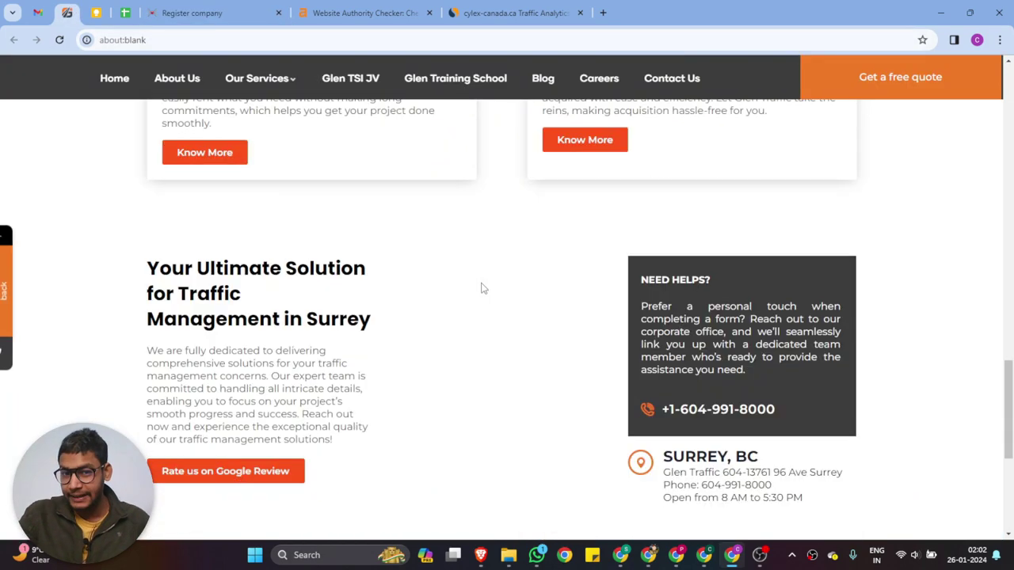
scroll(480, 287, "down", 5)
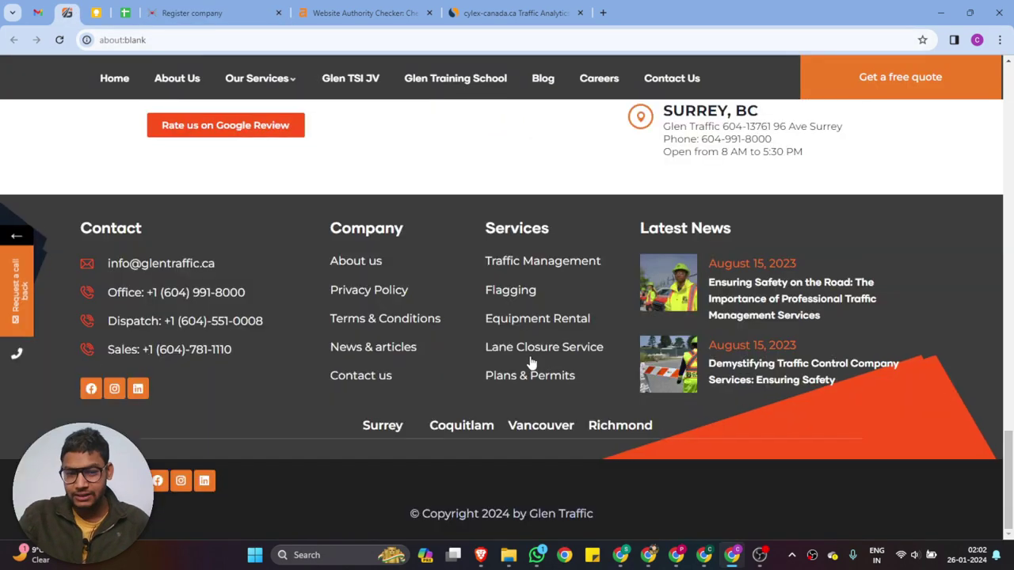
- Try to paste the Surrey page's link as the business website in the Cylex form
right_click(381, 428)
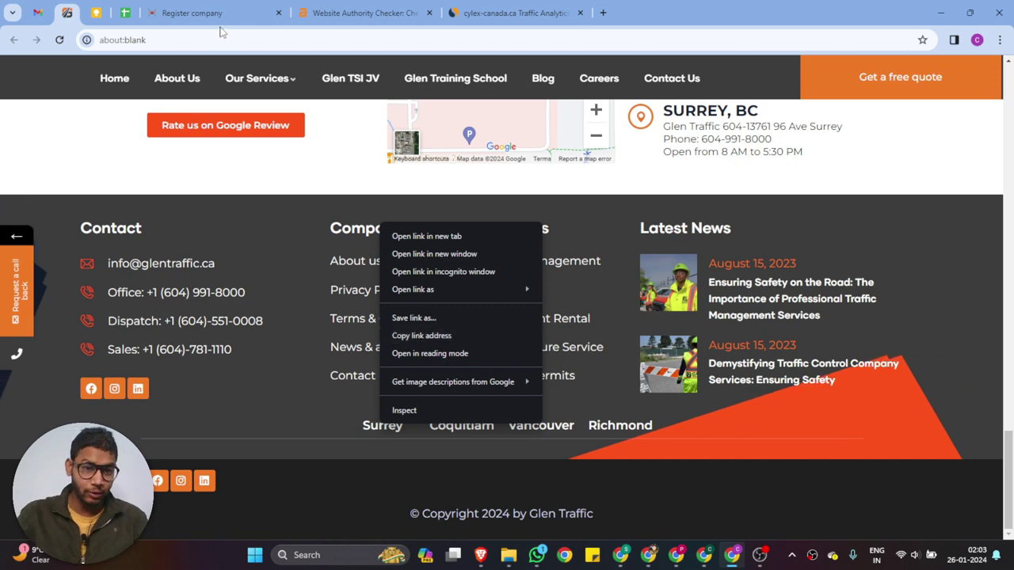
left_click(192, 13)
left_click(230, 311)
key("ctrl+v")
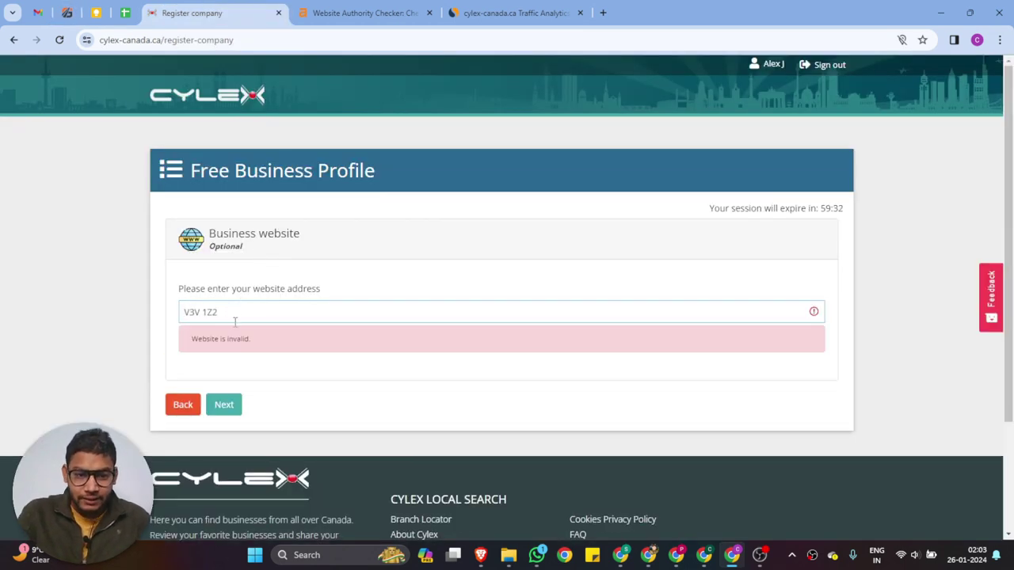
- Return to the Glen Traffic website and copy the address of the footer's Surrey link
left_click(70, 12)
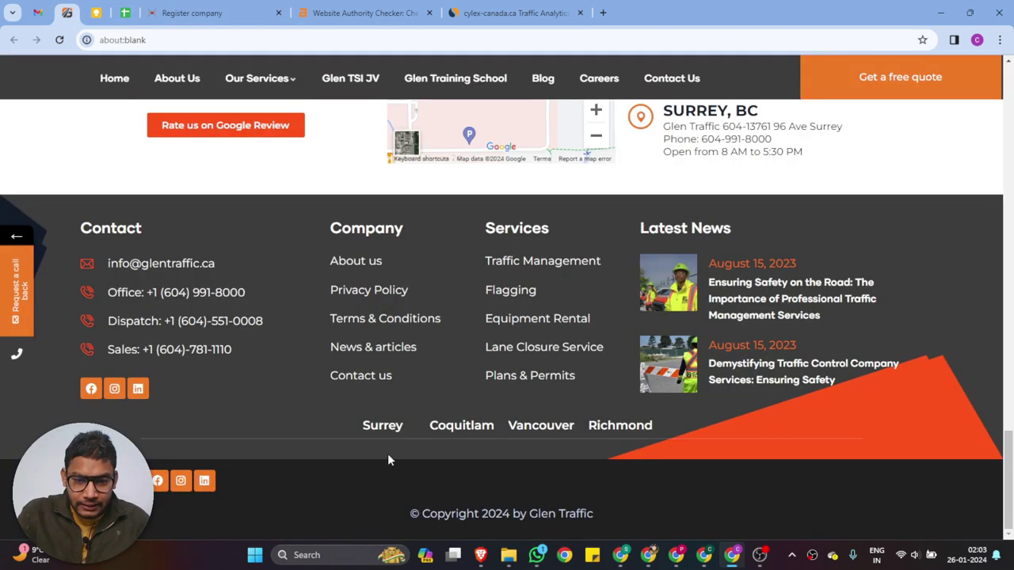
right_click(382, 427)
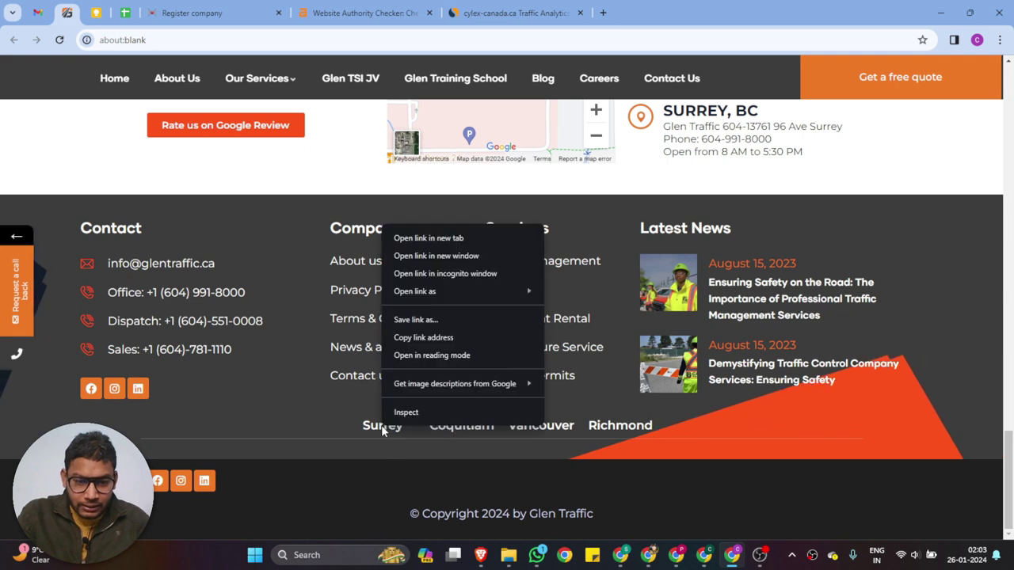
left_click(423, 338)
left_click(210, 16)
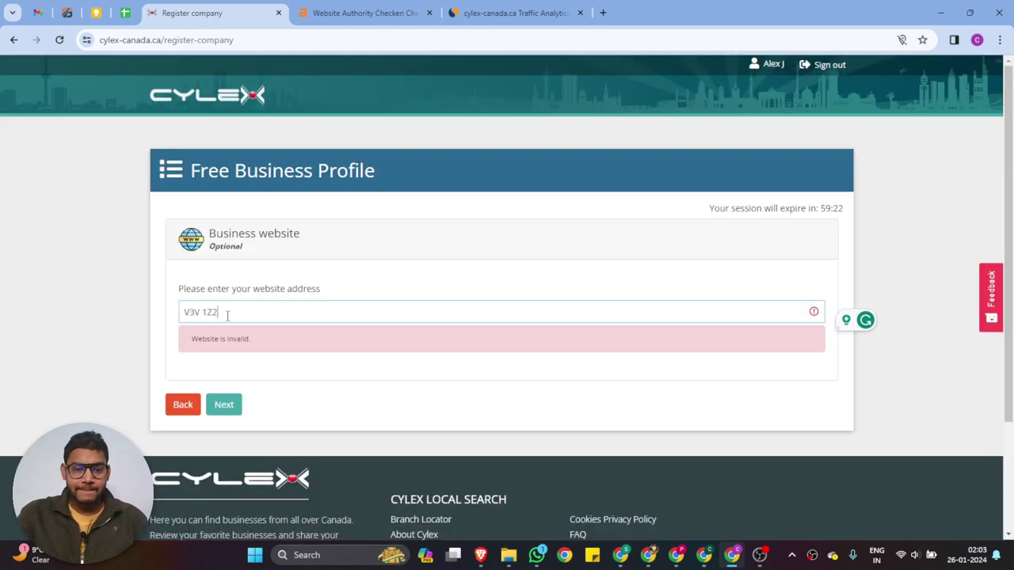
left_click_drag(227, 316, 169, 318)
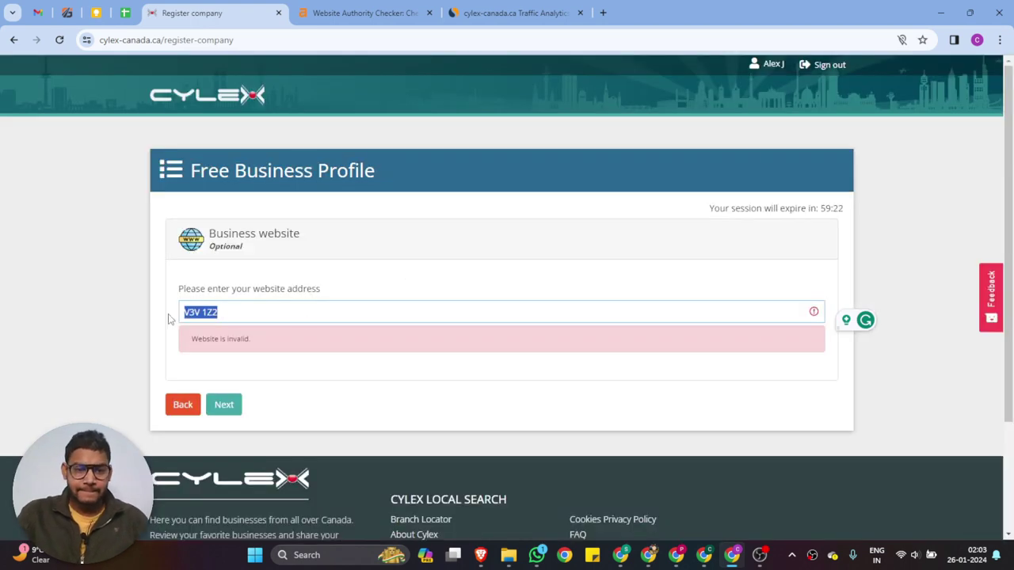
key("ctrl+v")
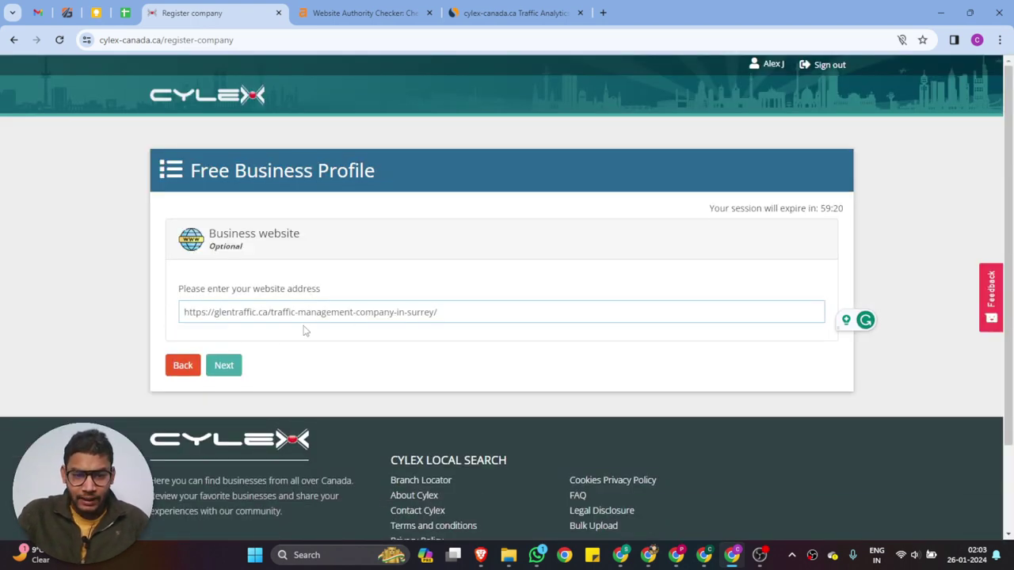
left_click(223, 368)
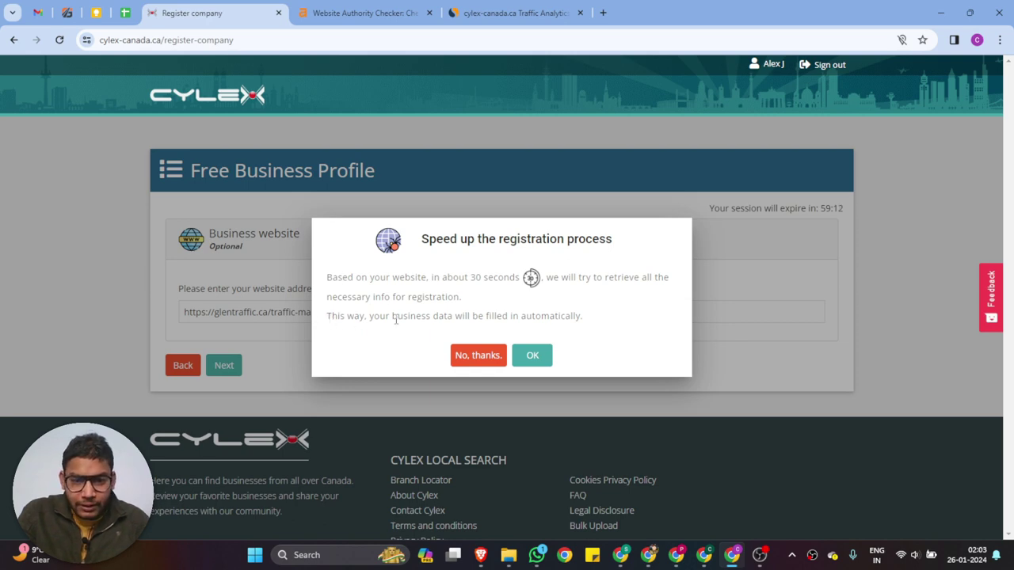
left_click(479, 358)
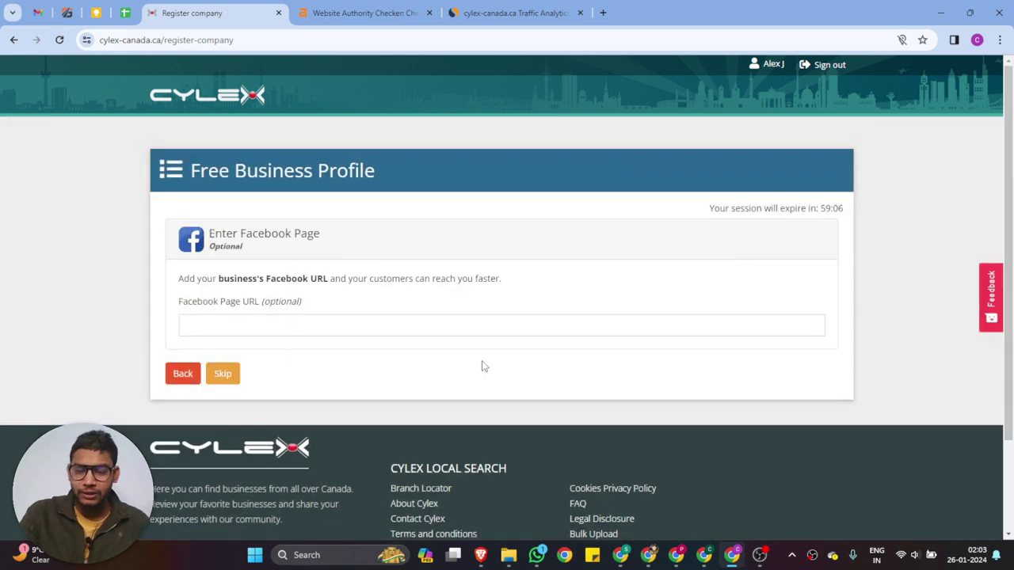
- Copy the Facebook link from the Glen Traffic website, paste it as the Facebook Page URL and continue
left_click(67, 13)
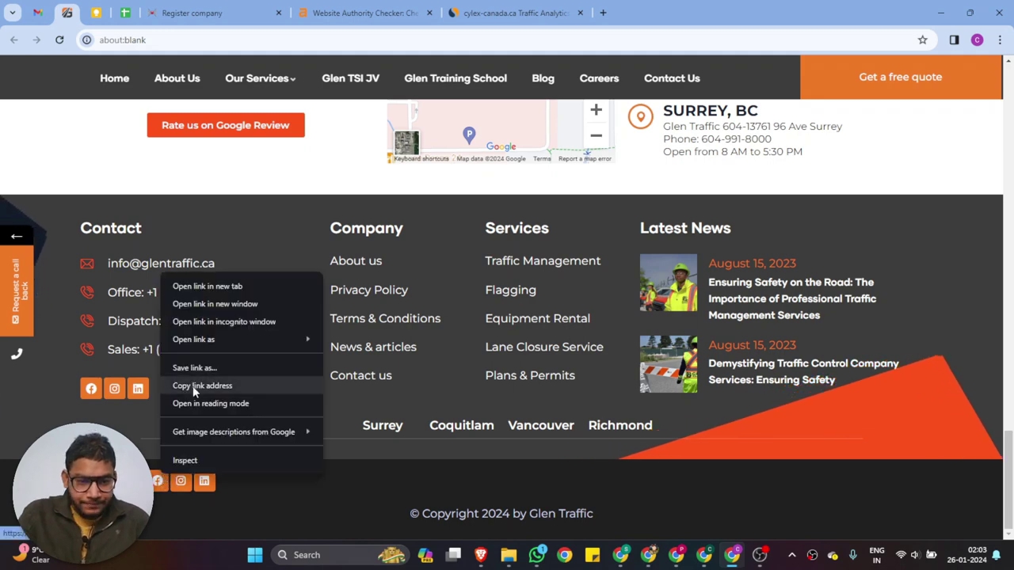
left_click(193, 386)
left_click(193, 12)
key("ctrl+v")
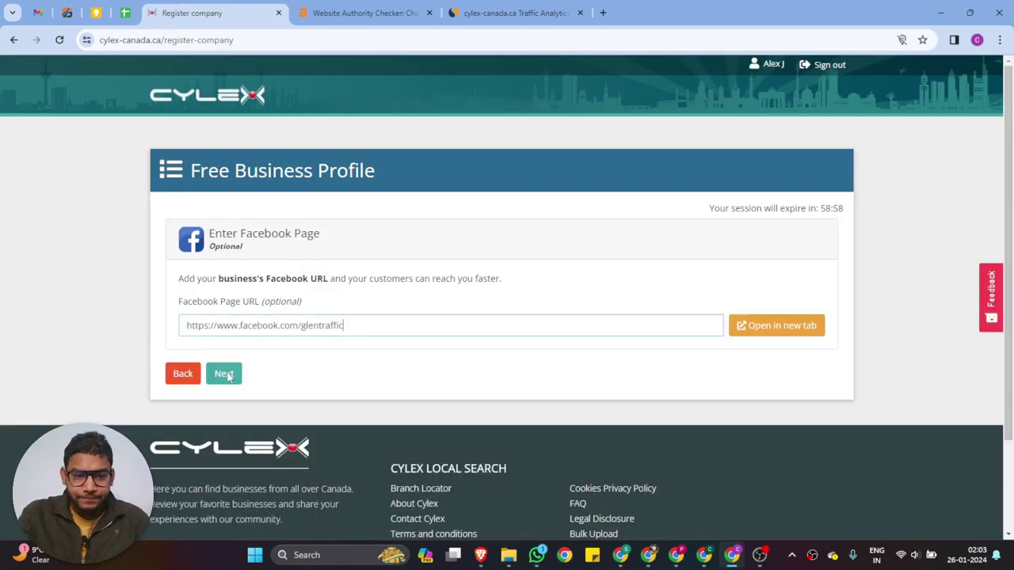
left_click(222, 373)
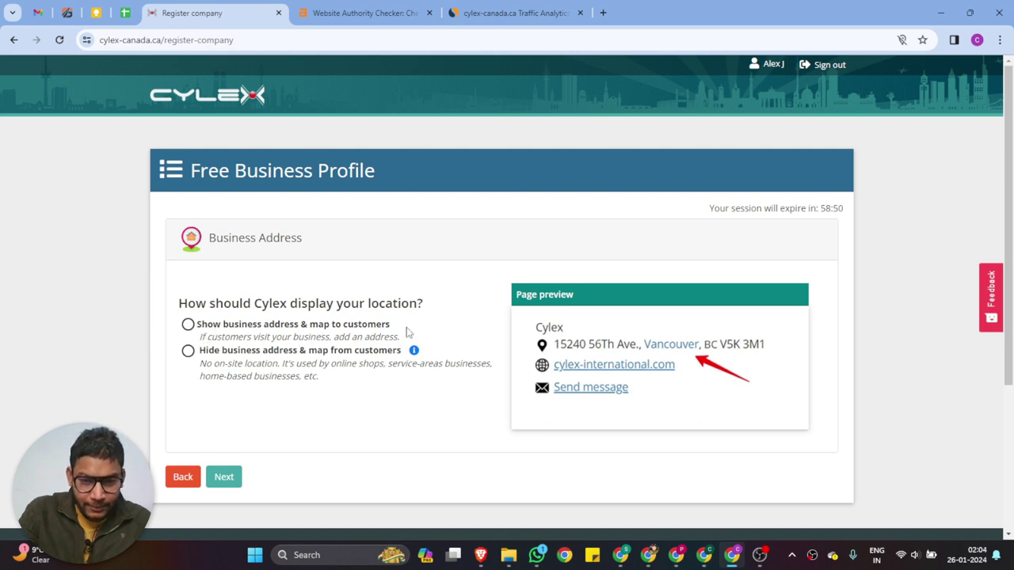
- Choose to show the business address and map to customers, and try to continue with the address fields empty
left_click(198, 325)
scroll(406, 342, "down", 3)
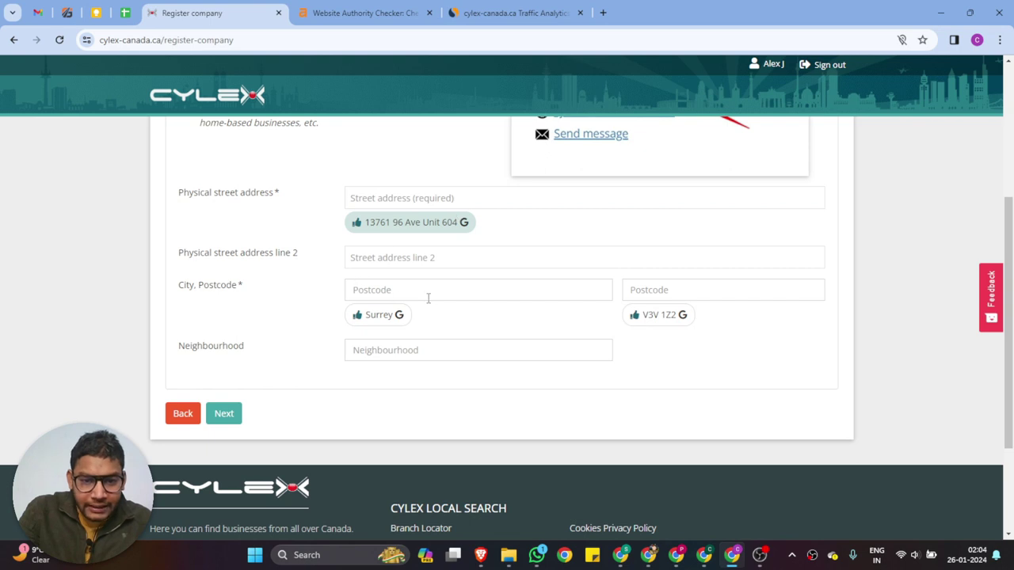
left_click(384, 351)
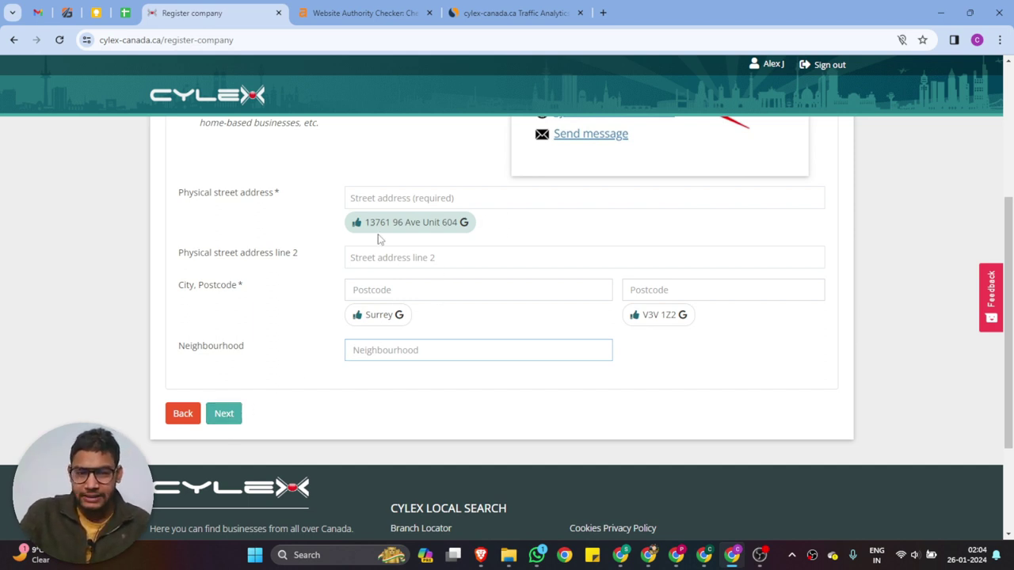
left_click(233, 412)
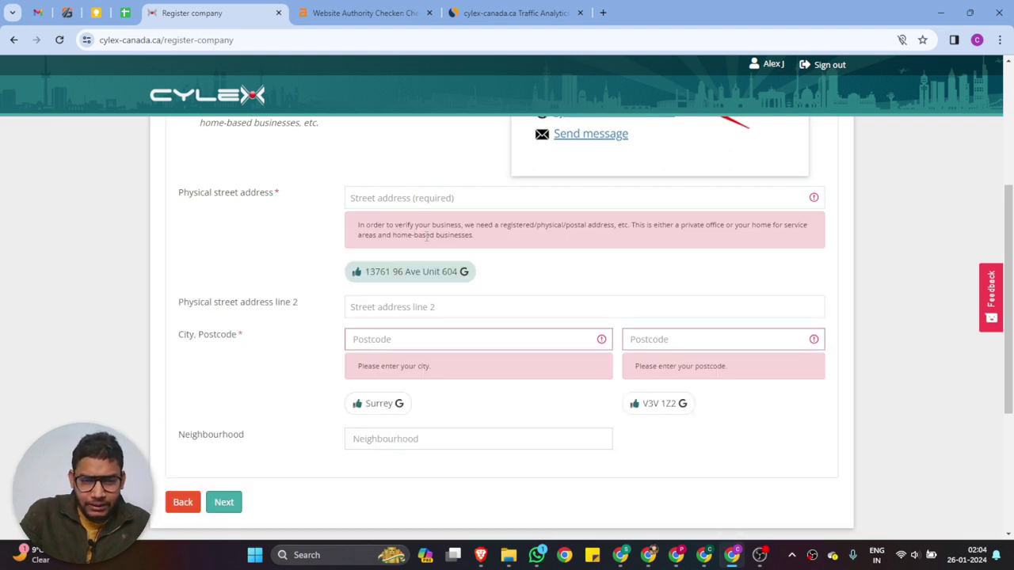
- Copy the Surrey street address from the Locations note in Google Keep and paste it as the physical street address
left_click(402, 198)
left_click(96, 13)
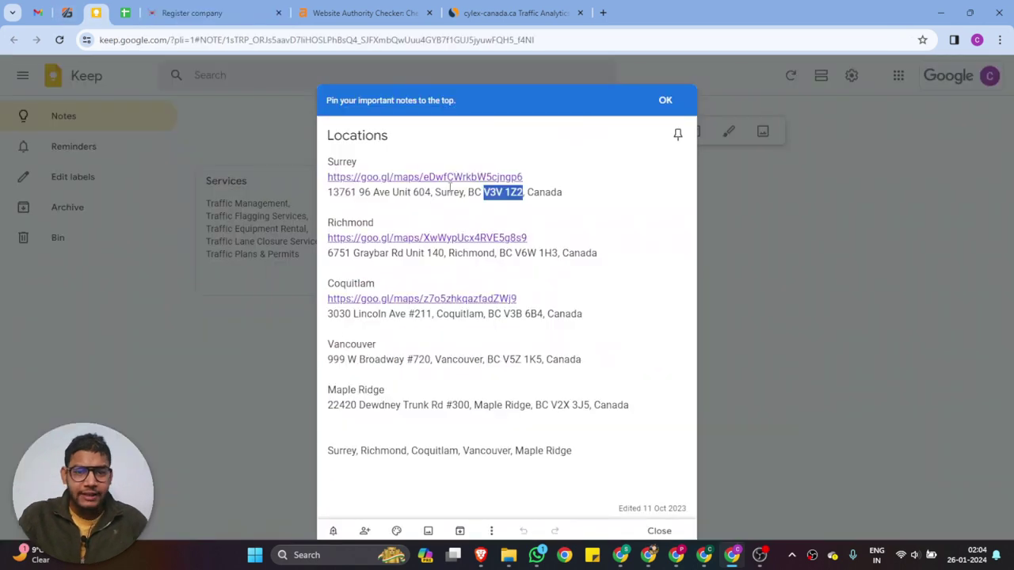
left_click_drag(428, 193, 306, 196)
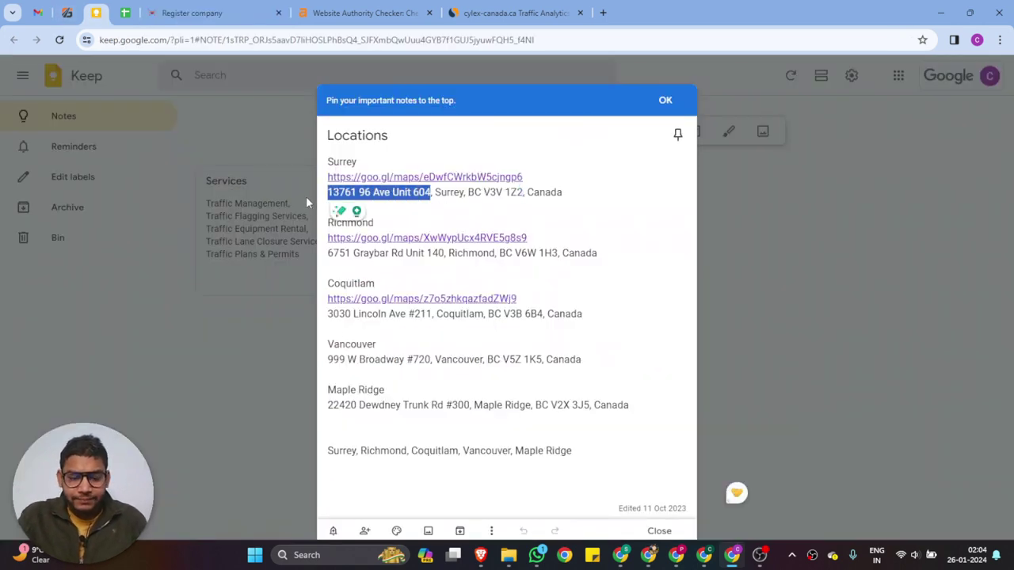
left_click(206, 12)
key("ctrl+v")
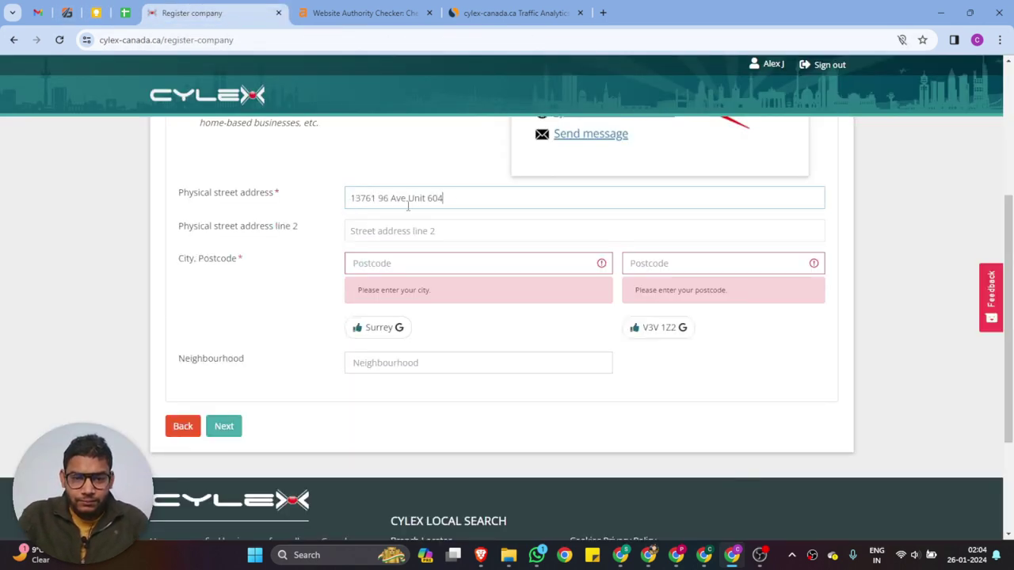
key("Tab")
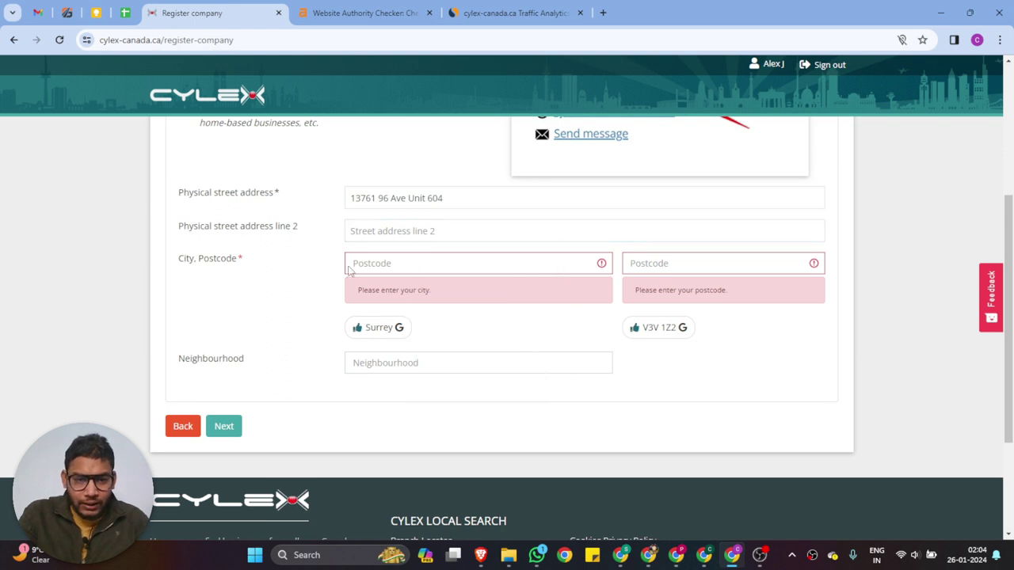
- Set the city to Surrey, accept the suggested postcode, select the matching British Columbia location and continue
left_click(378, 267)
type("Surrey")
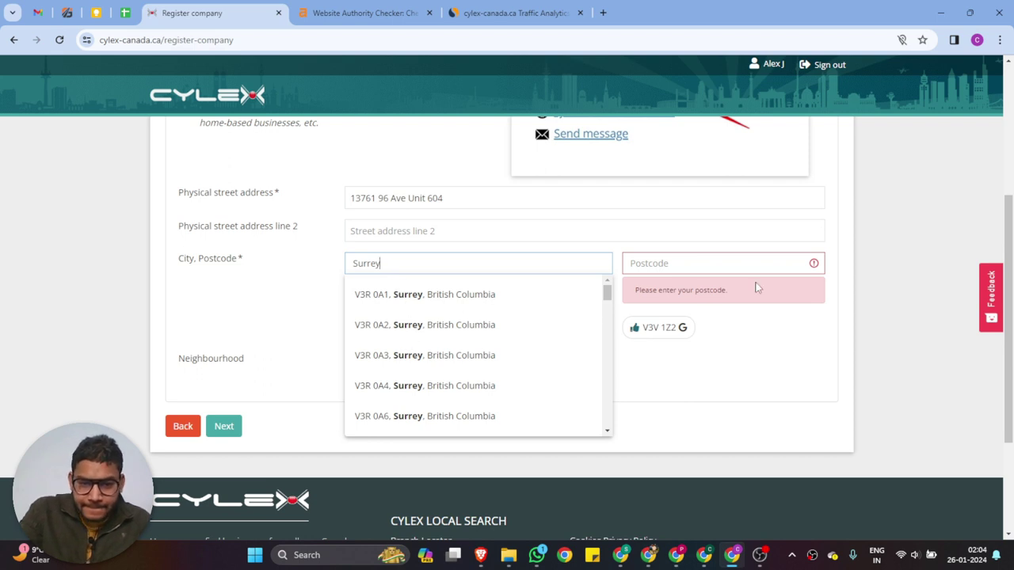
left_click(657, 330)
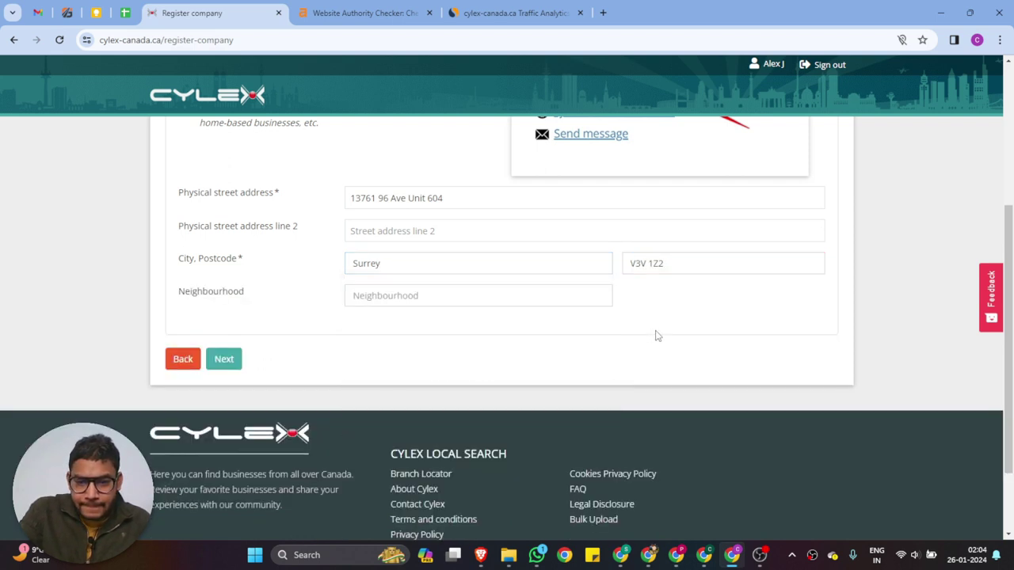
left_click(438, 269)
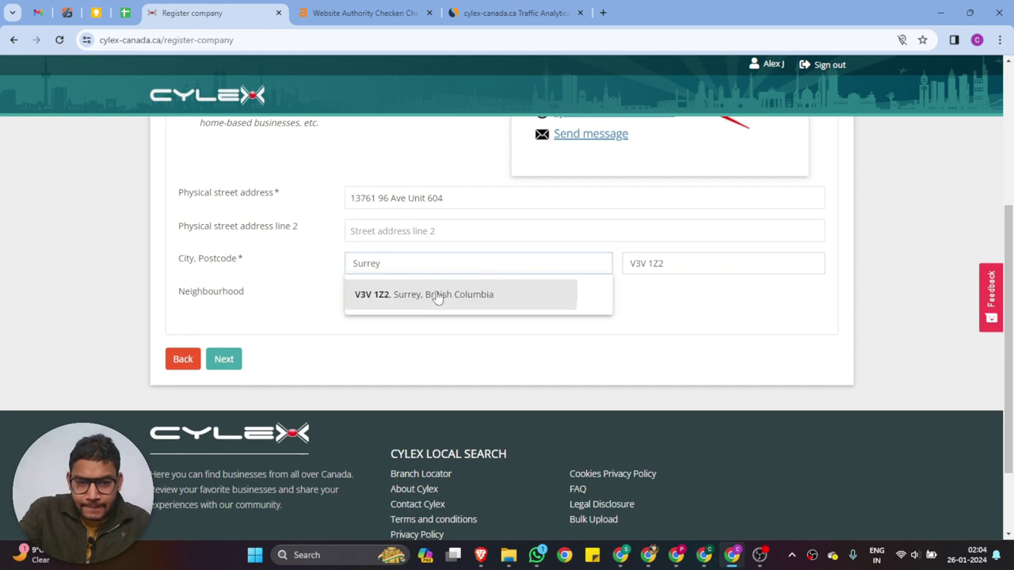
left_click(437, 293)
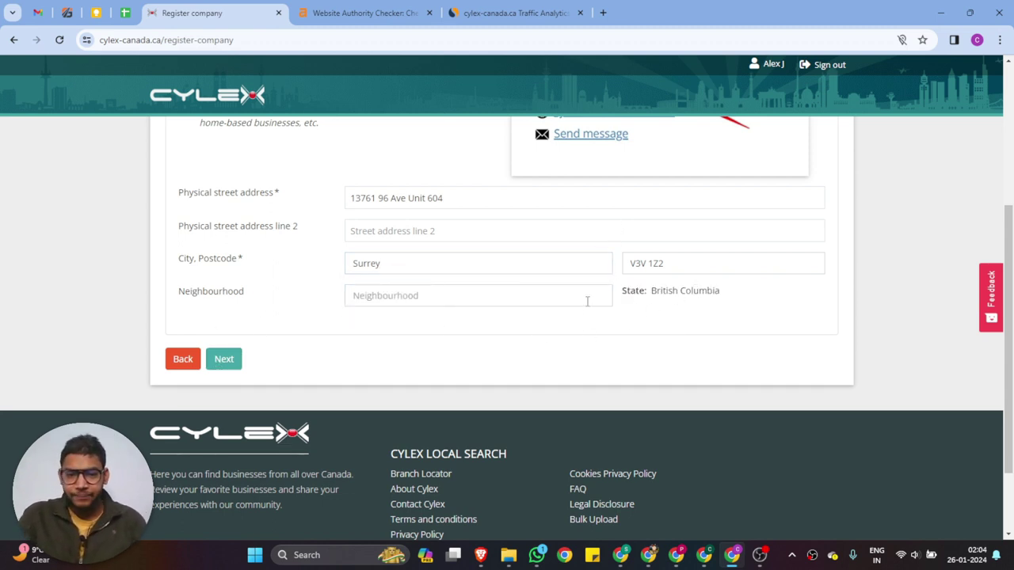
left_click(225, 359)
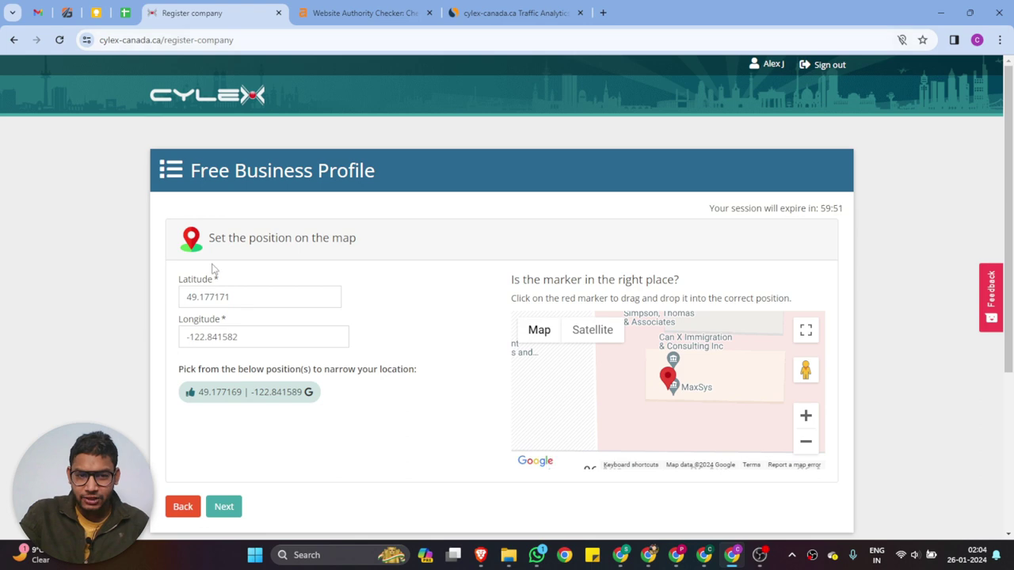
- Open the Surrey Google Maps link from the Locations note and copy the latitude 49.1772 from the map's URL
left_click(98, 14)
left_click(464, 179)
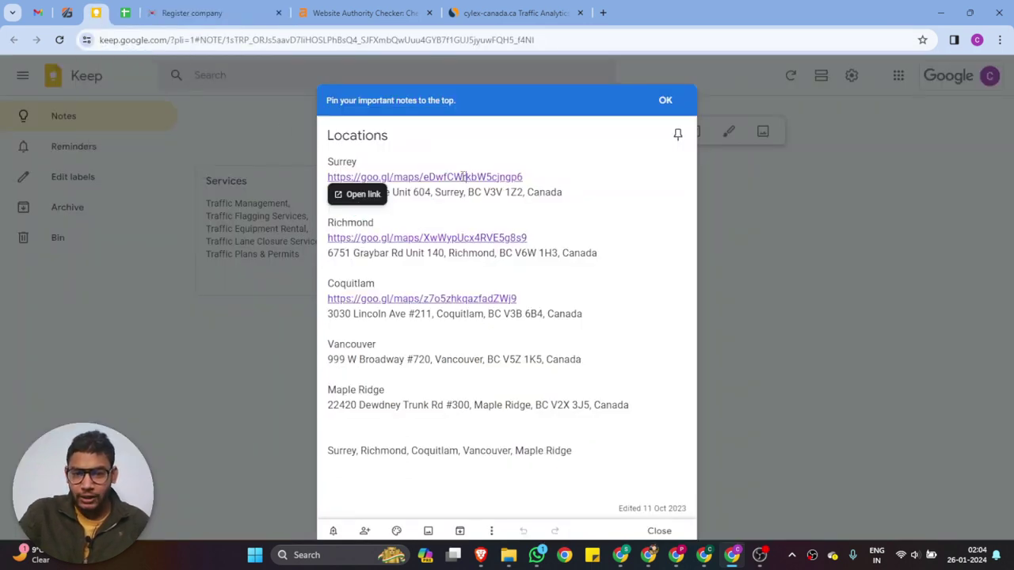
left_click(358, 197)
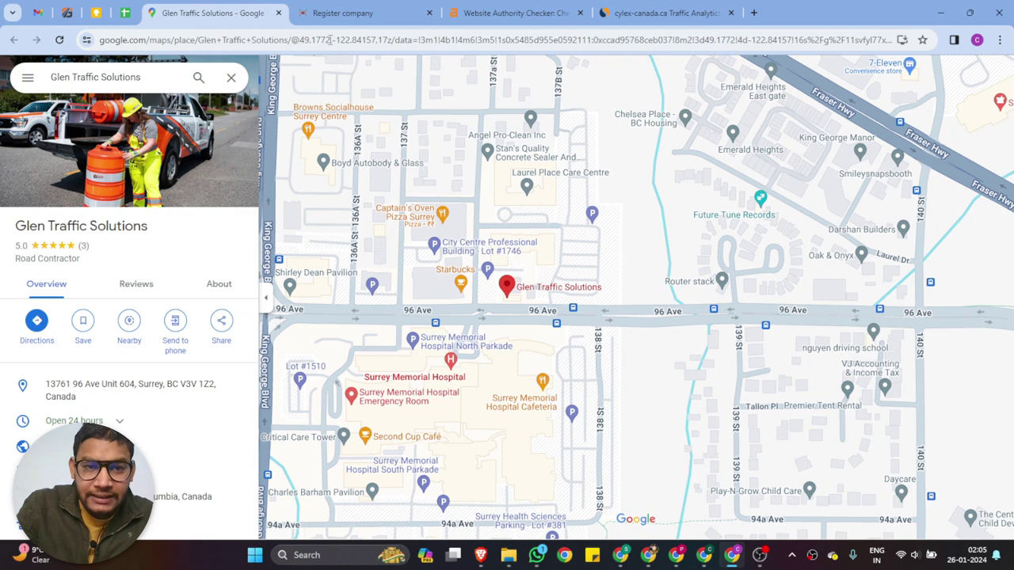
left_click_drag(329, 39, 290, 40)
key("ctrl+c")
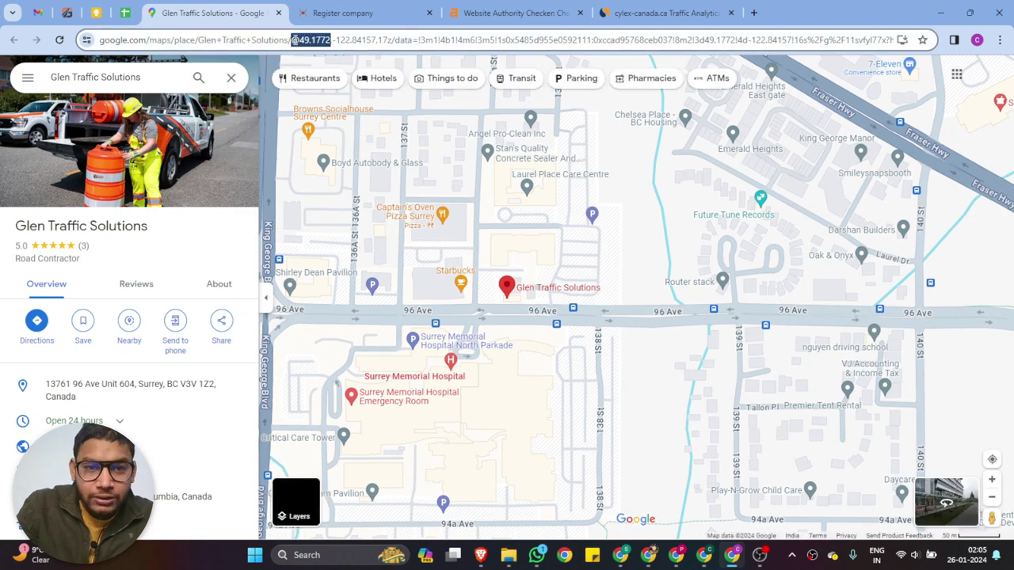
- Copy the latitude 49.1772 without the @ sign from the Google Maps URL and paste it as the profile's latitude
left_click(325, 13)
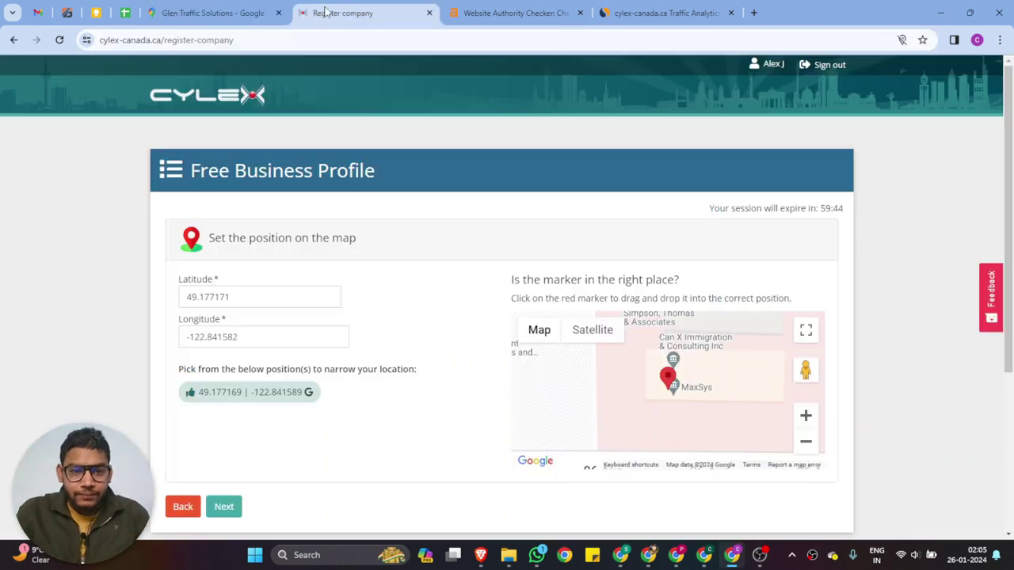
left_click_drag(237, 295, 156, 299)
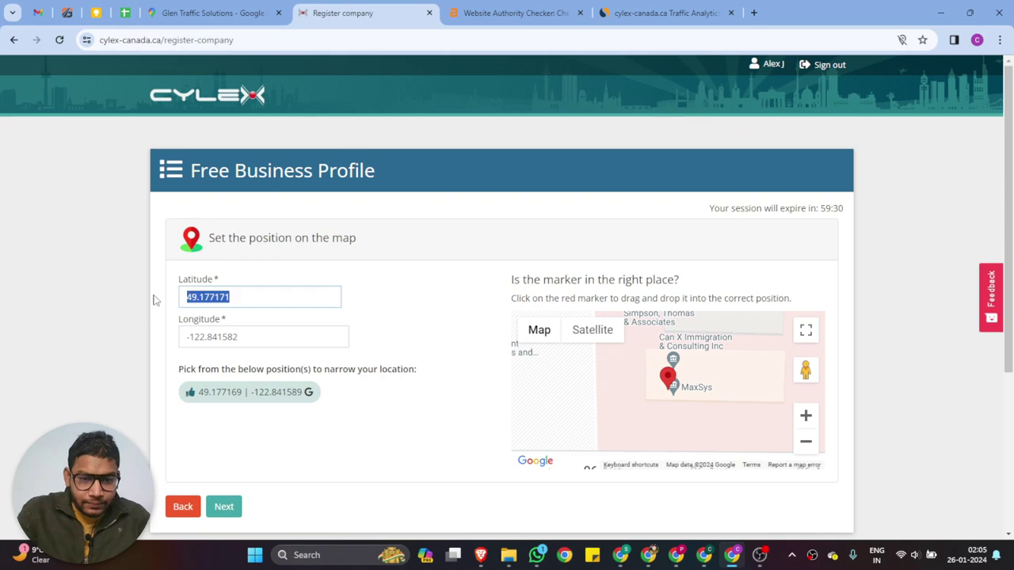
left_click(207, 10)
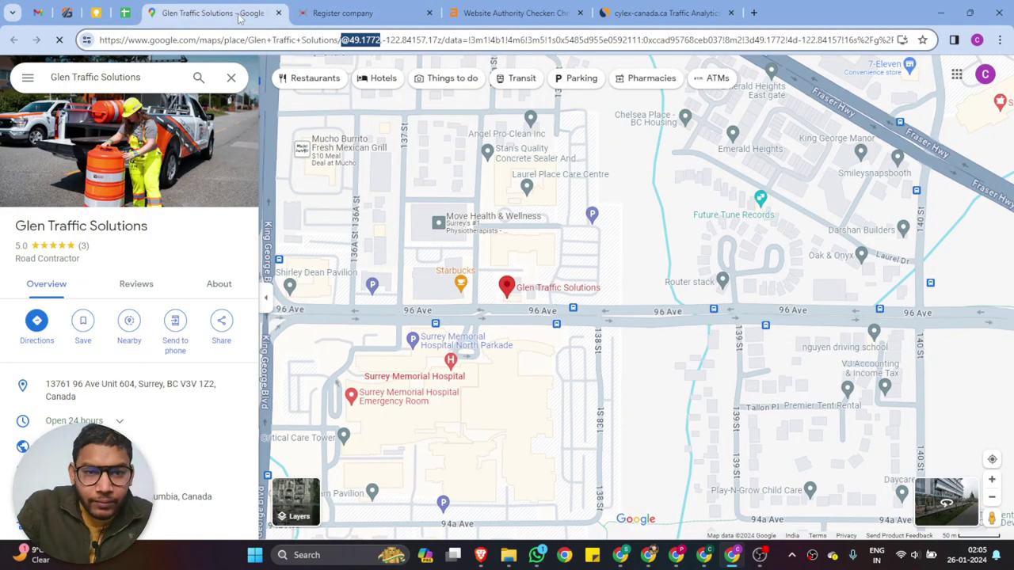
left_click(361, 8)
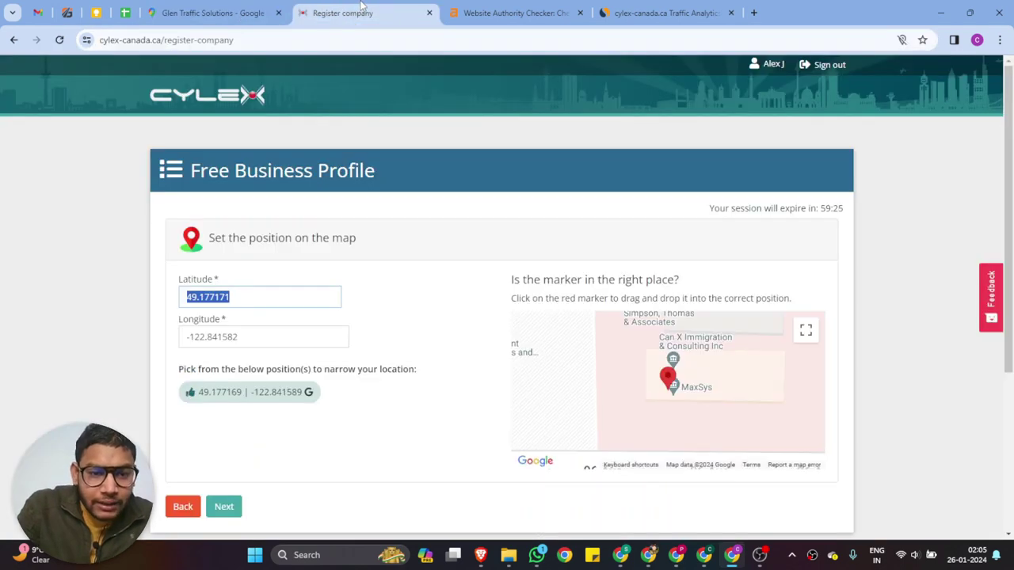
left_click(212, 13)
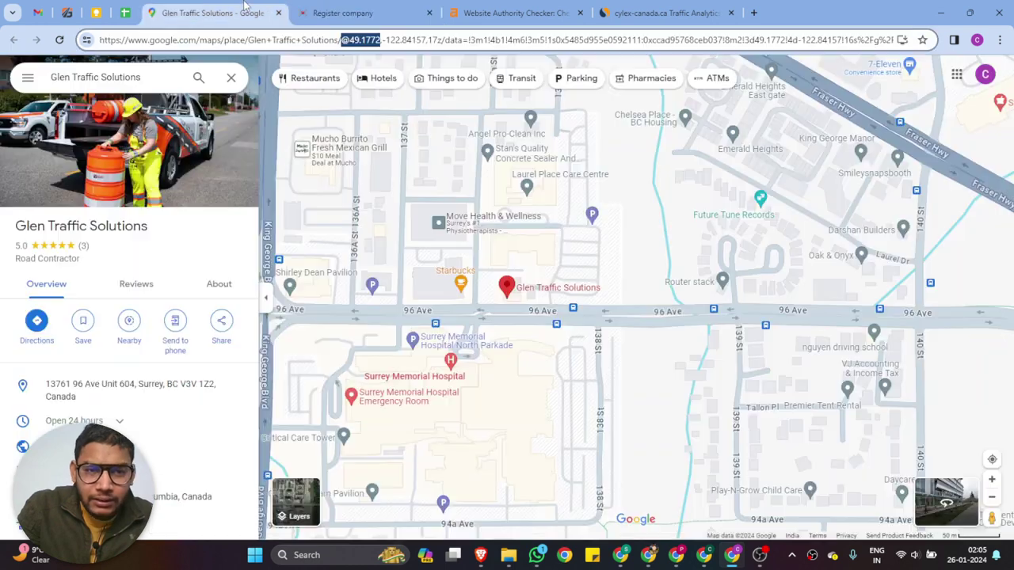
left_click_drag(350, 40, 379, 46)
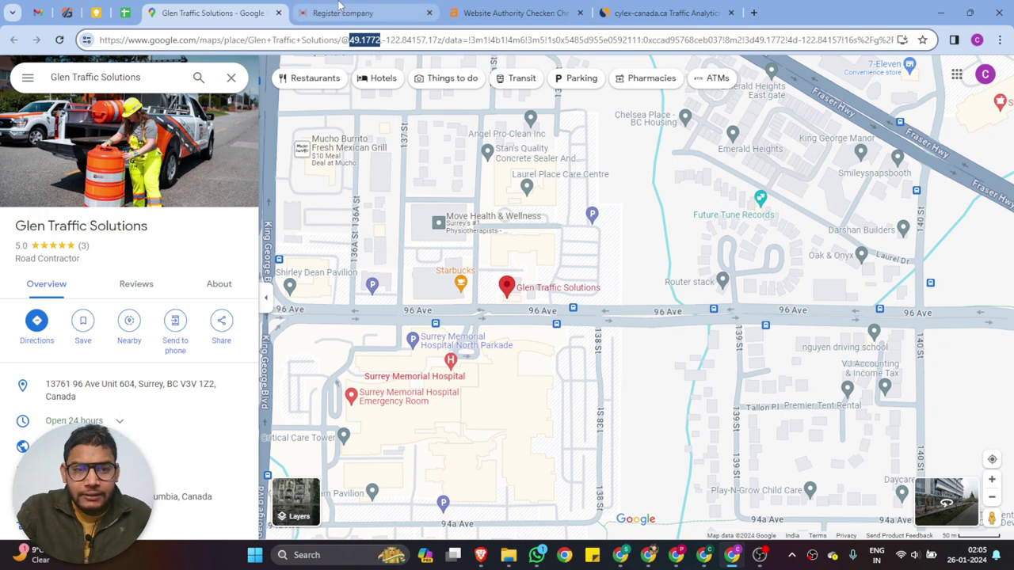
left_click(337, 10)
key("ctrl+v")
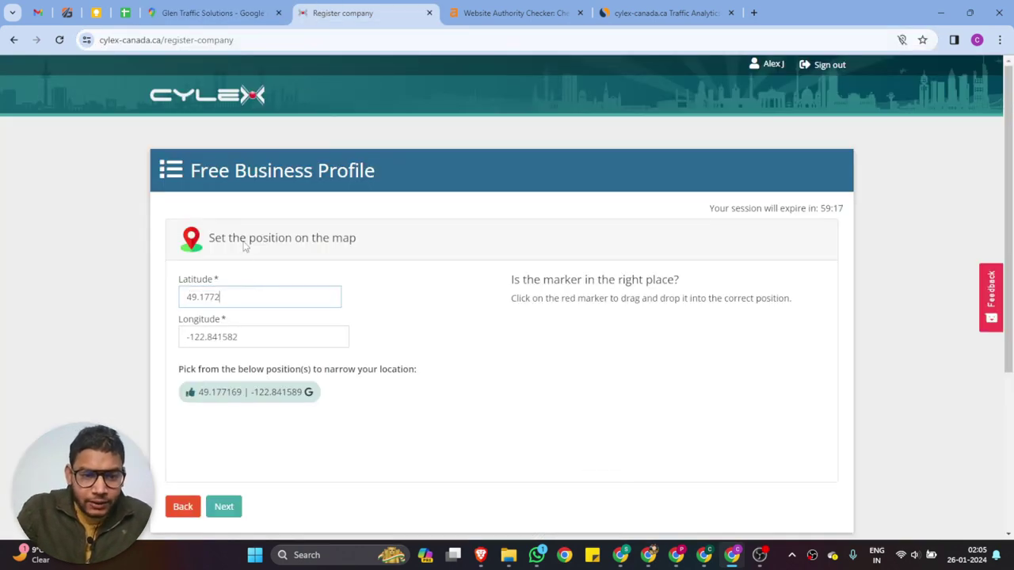
- Copy the longitude -122.84157 from the Google Maps URL and enter it as the profile's longitude
left_click(195, 10)
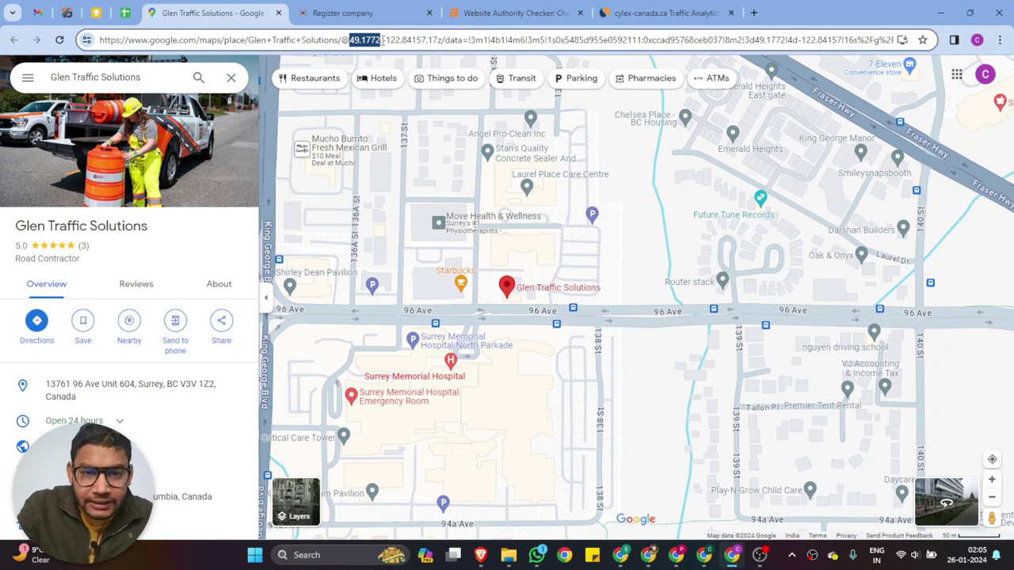
left_click_drag(382, 40, 424, 42)
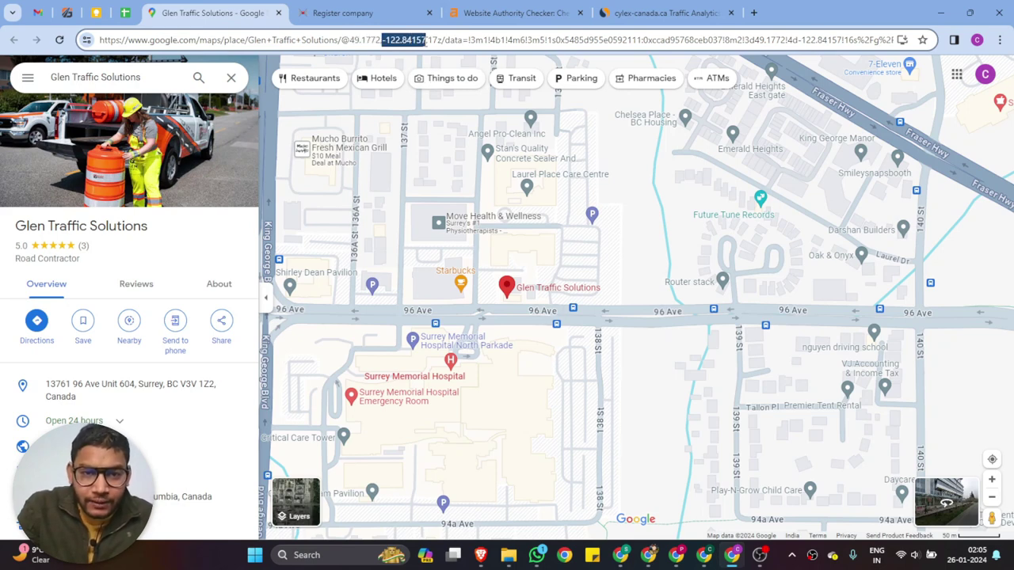
left_click(336, 10)
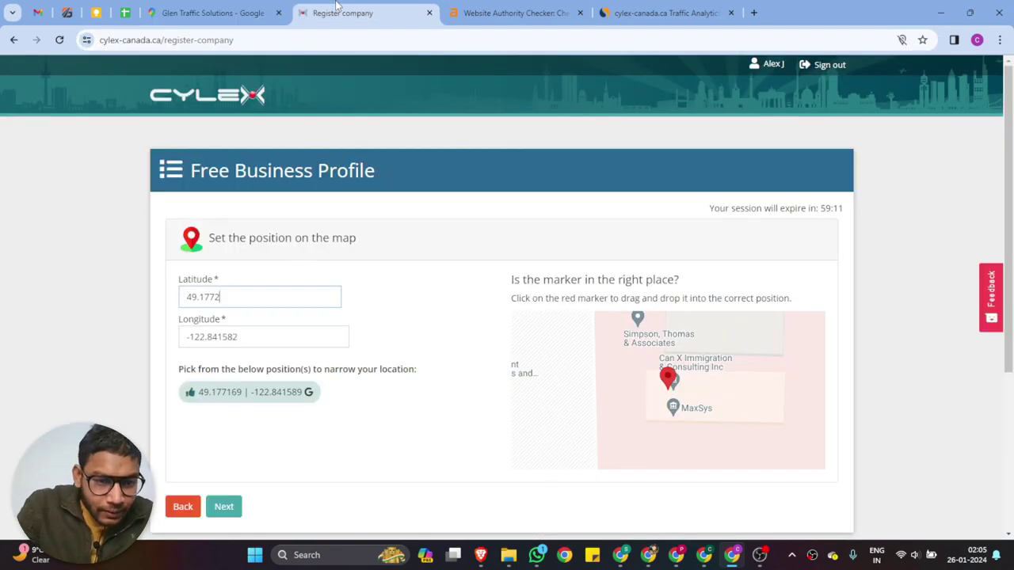
triple_click(253, 346)
type("-122.84157")
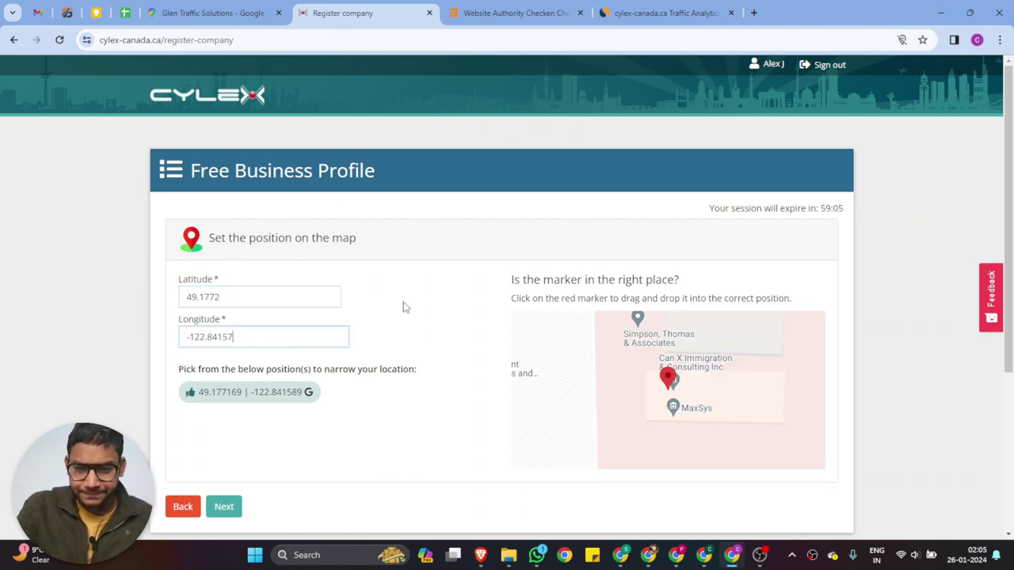
left_click(404, 307)
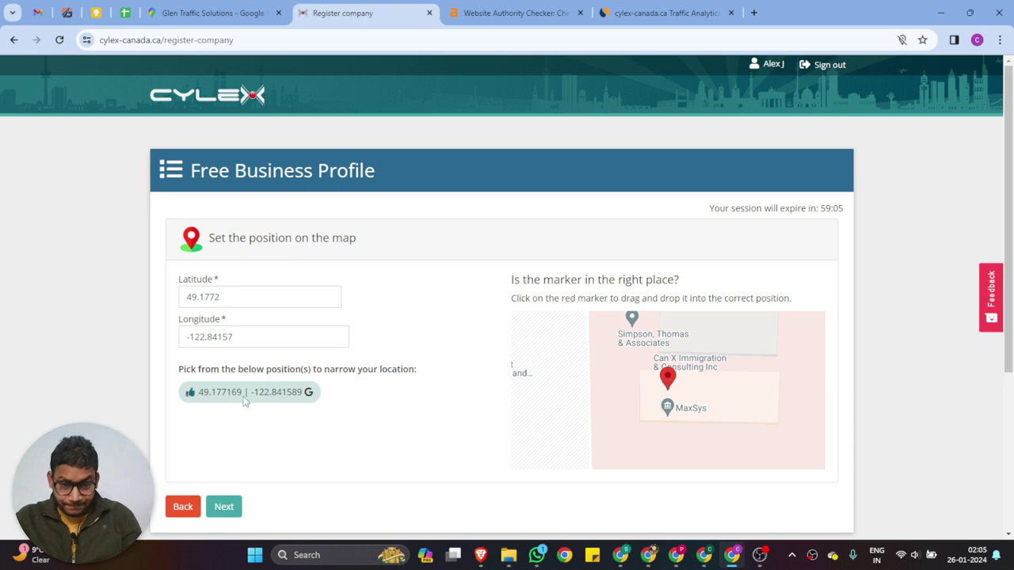
- Nudge the map marker to longitude -122.841565, check its position on the full-screen map and continue to the phone details
mouse_move(667, 381)
left_mouse_down()
mouse_move(656, 381)
mouse_move(672, 388)
left_mouse_up()
scroll(388, 321, "down", 3)
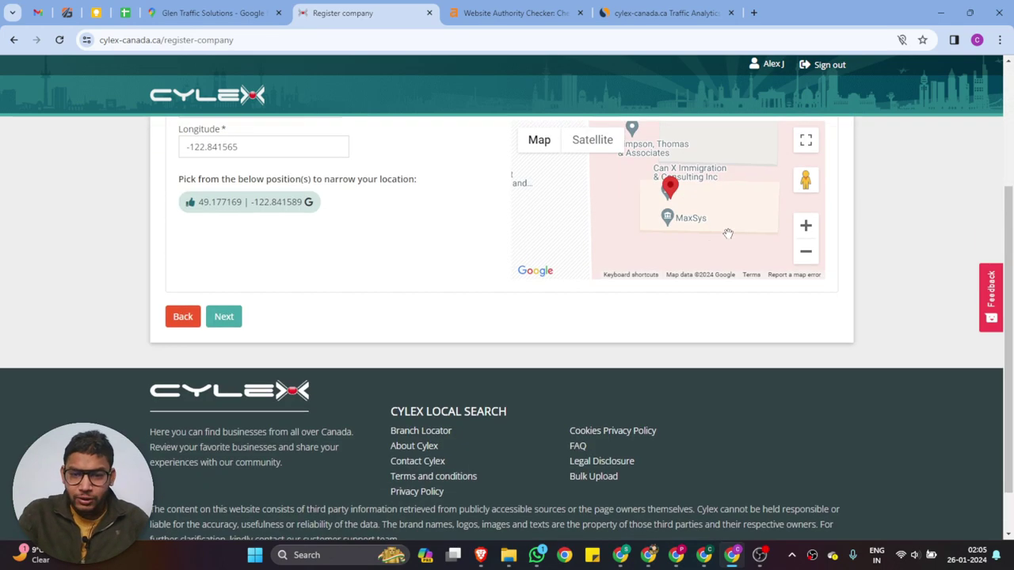
left_click(806, 140)
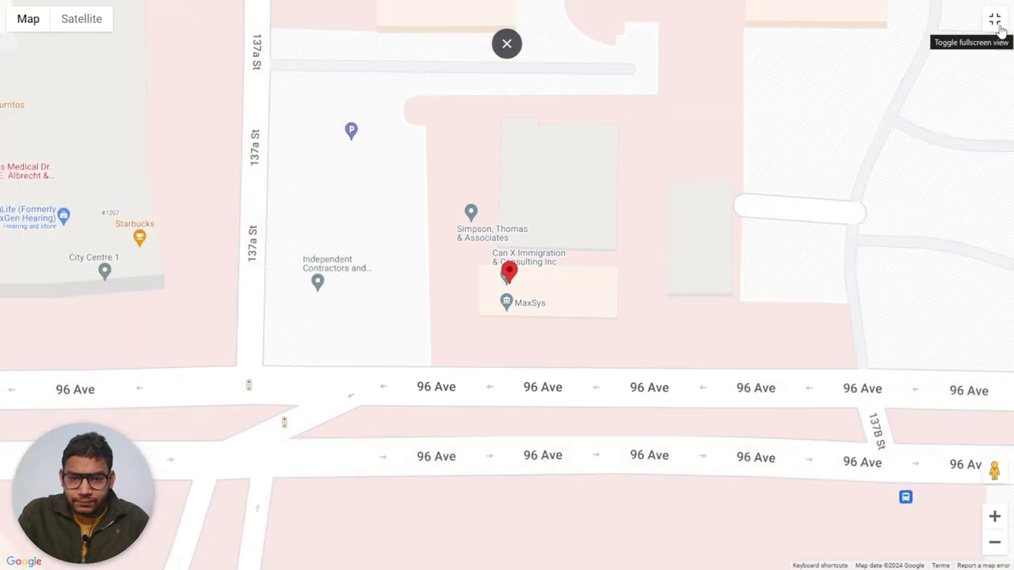
left_click(1000, 28)
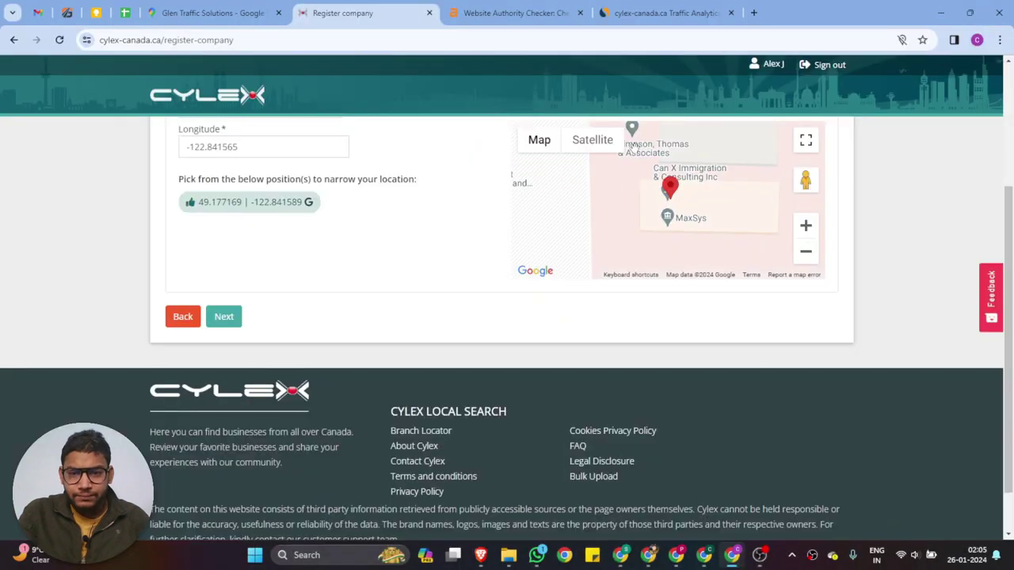
left_click(224, 318)
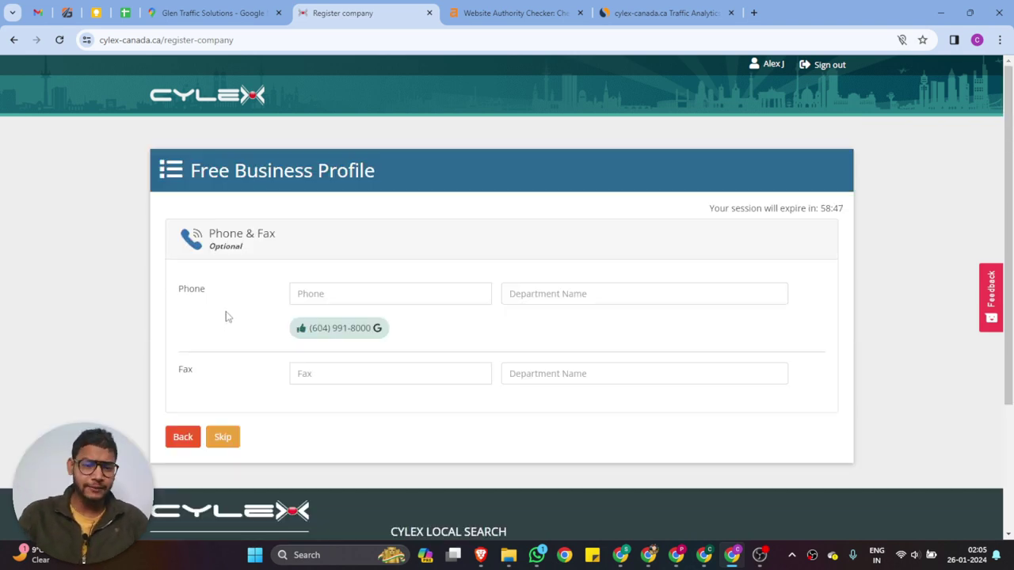
- Accept the suggested business phone number, set its department name to Marketing and continue to the e-mail details
left_click(339, 330)
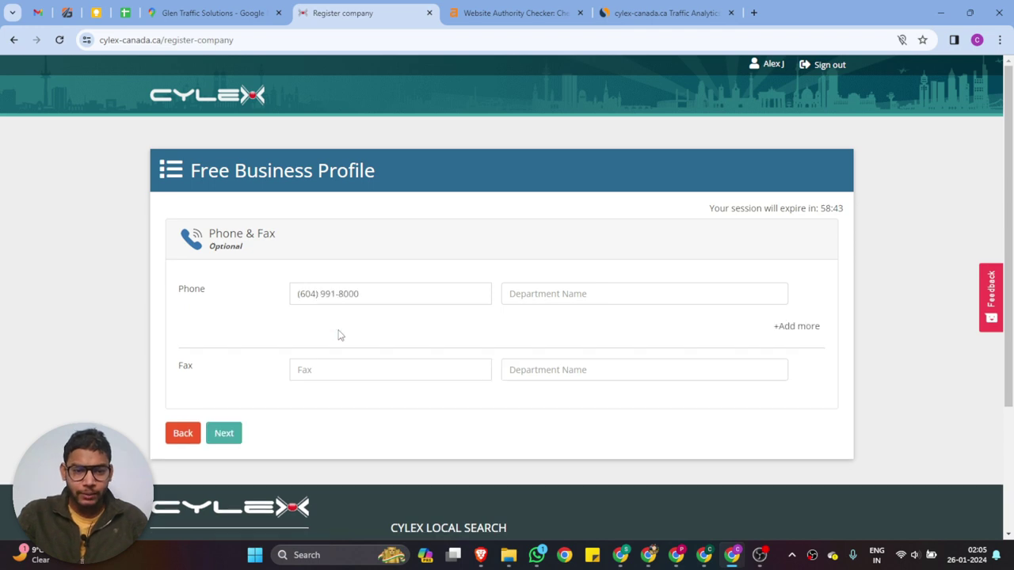
left_click(560, 292)
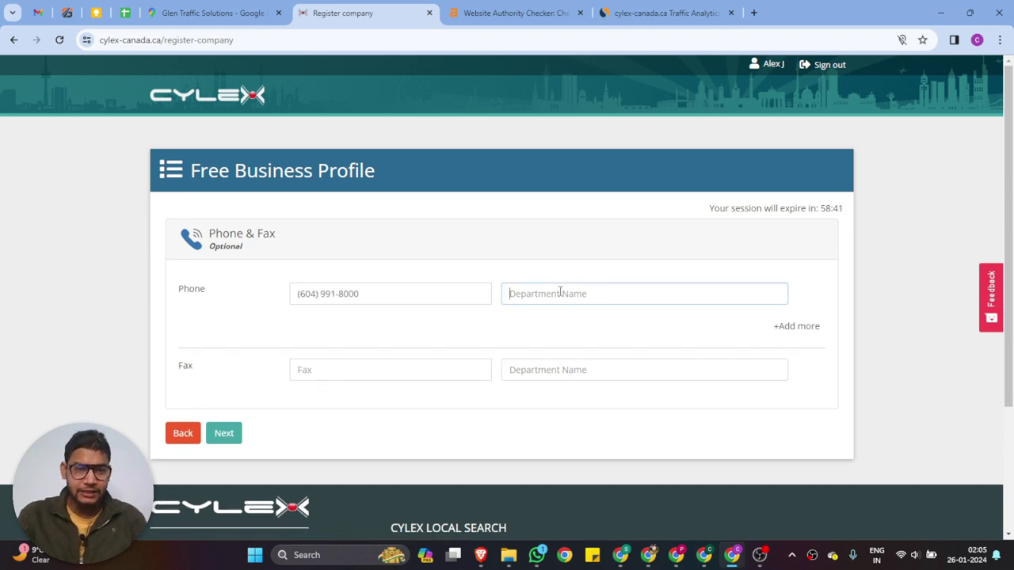
type("Marketing")
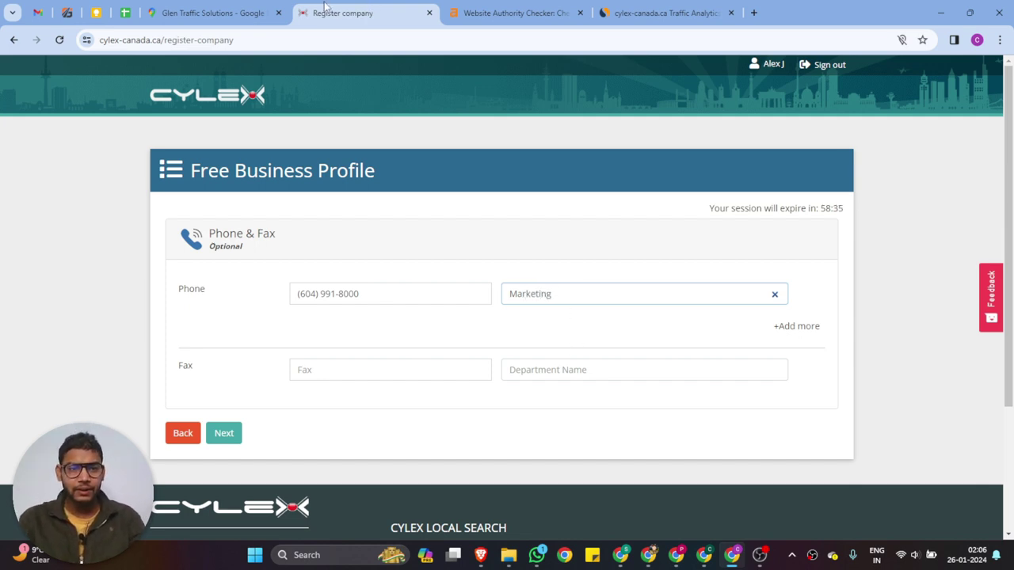
left_click(199, 9)
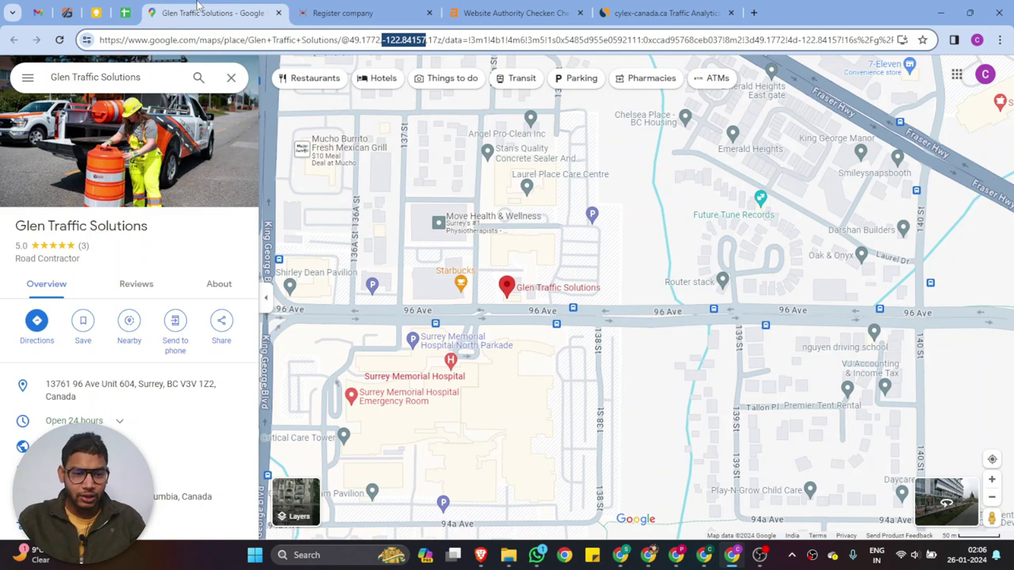
left_click(324, 17)
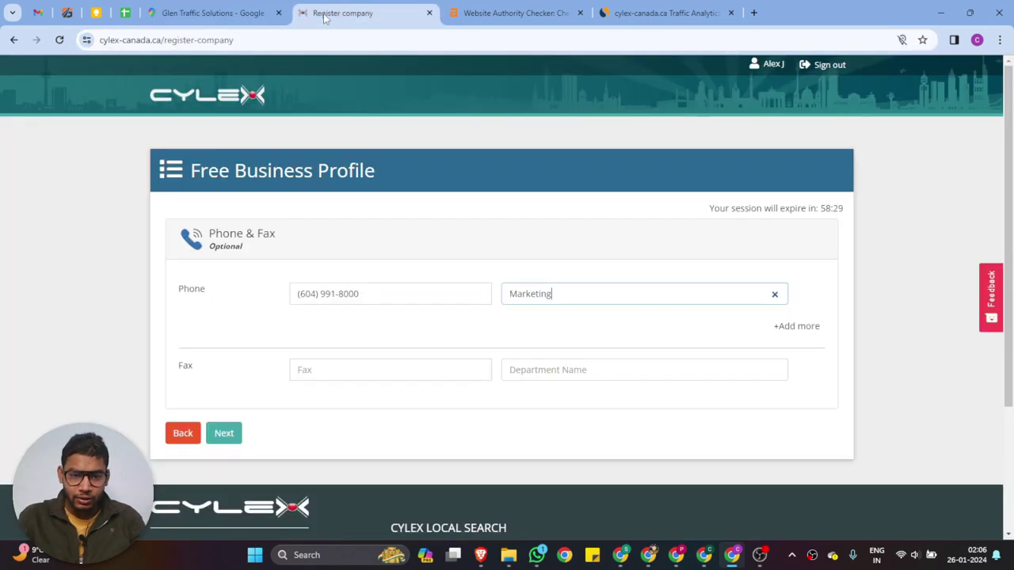
left_click(228, 439)
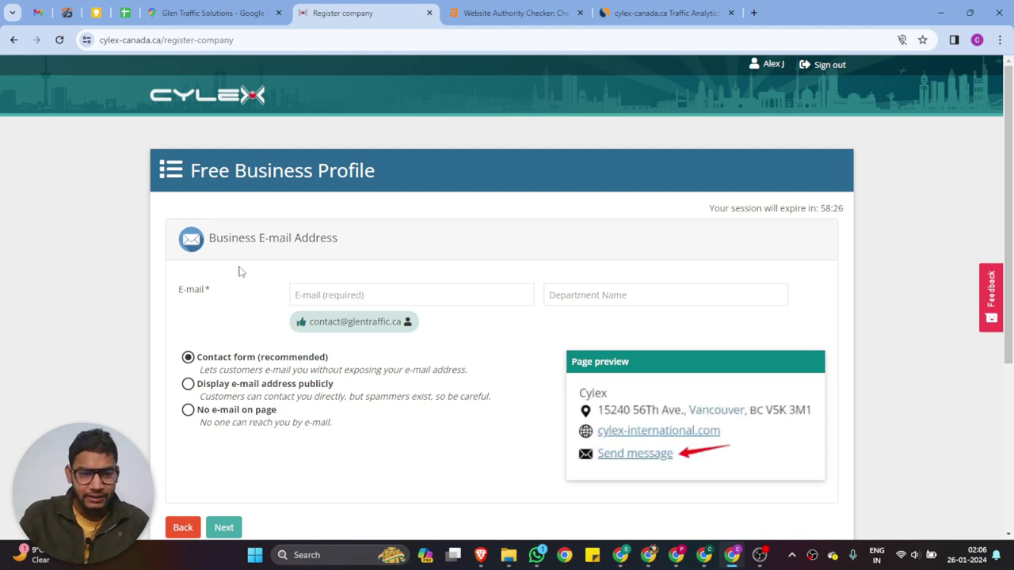
- Accept the suggested business e-mail address and set its department name to Marketing Team
left_click(353, 321)
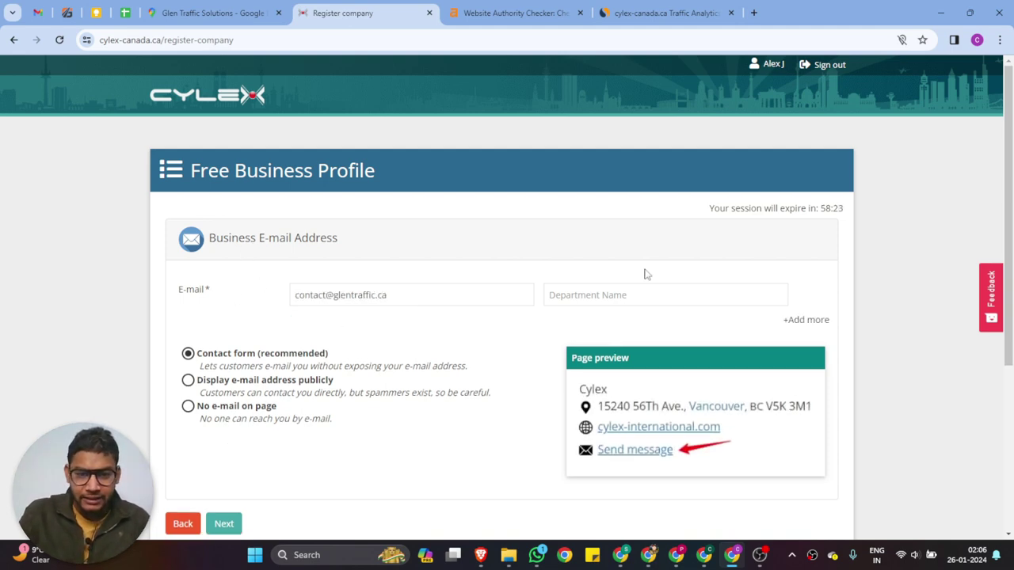
left_click(609, 295)
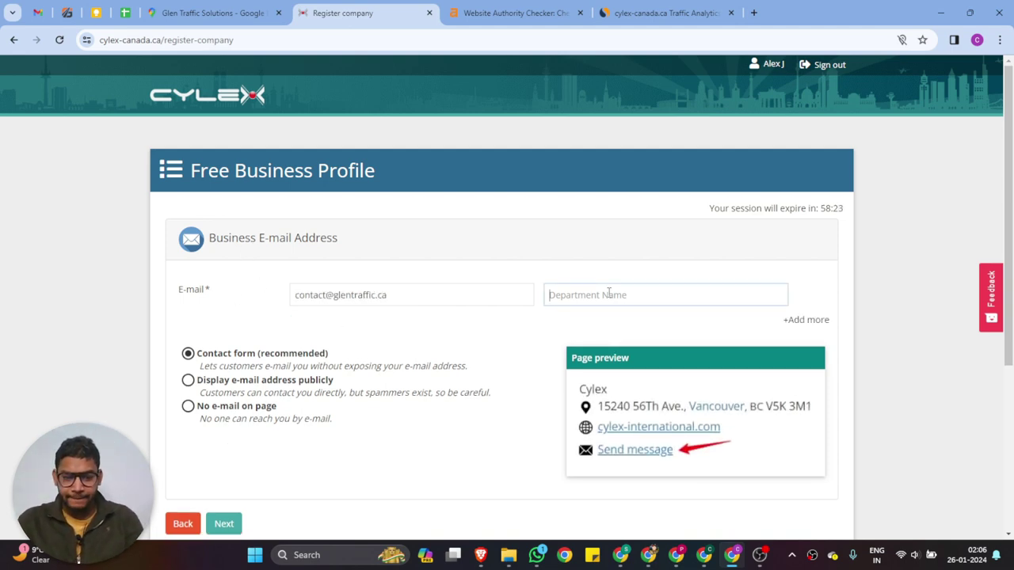
type("Marketing Team")
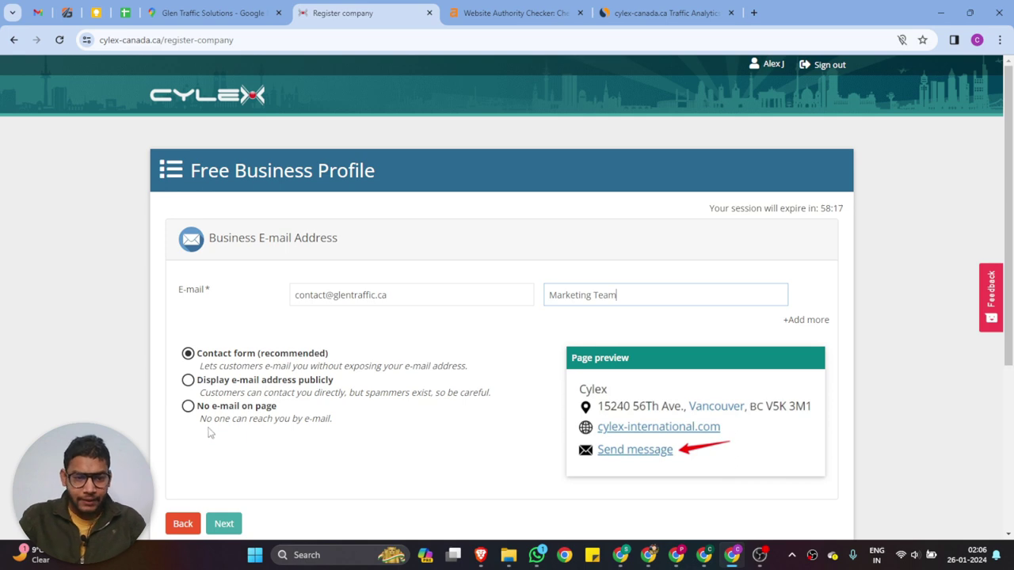
- Compare the previews for public e-mail display and the contact form, choose Contact form (recommended) and continue
left_click(188, 381)
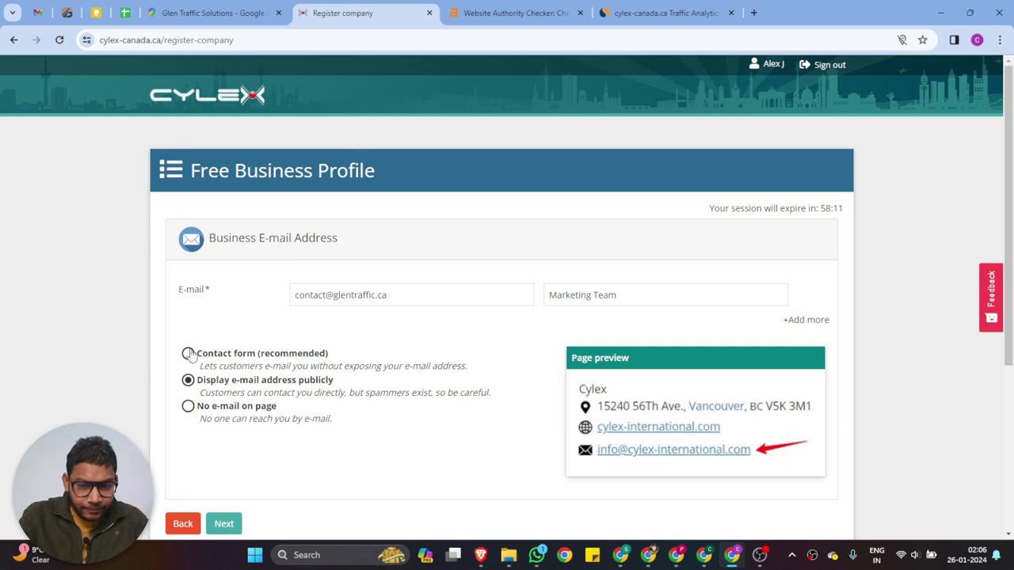
left_click(188, 354)
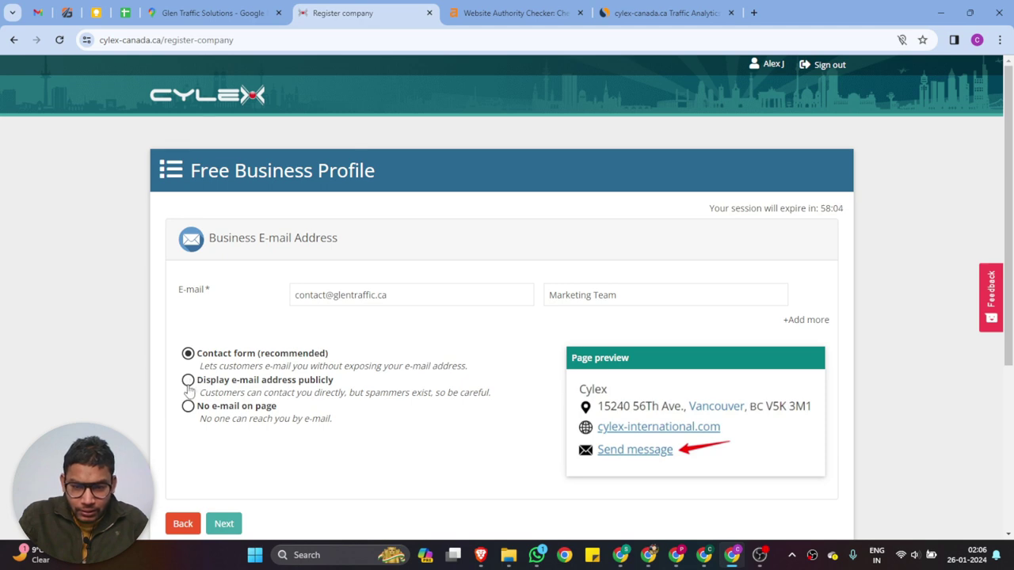
left_click(187, 385)
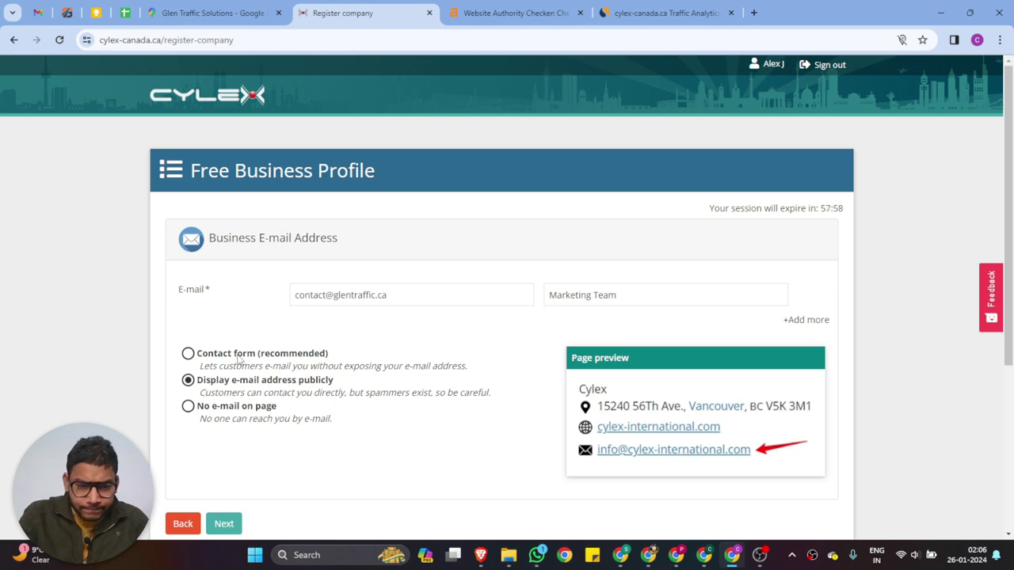
left_click(188, 353)
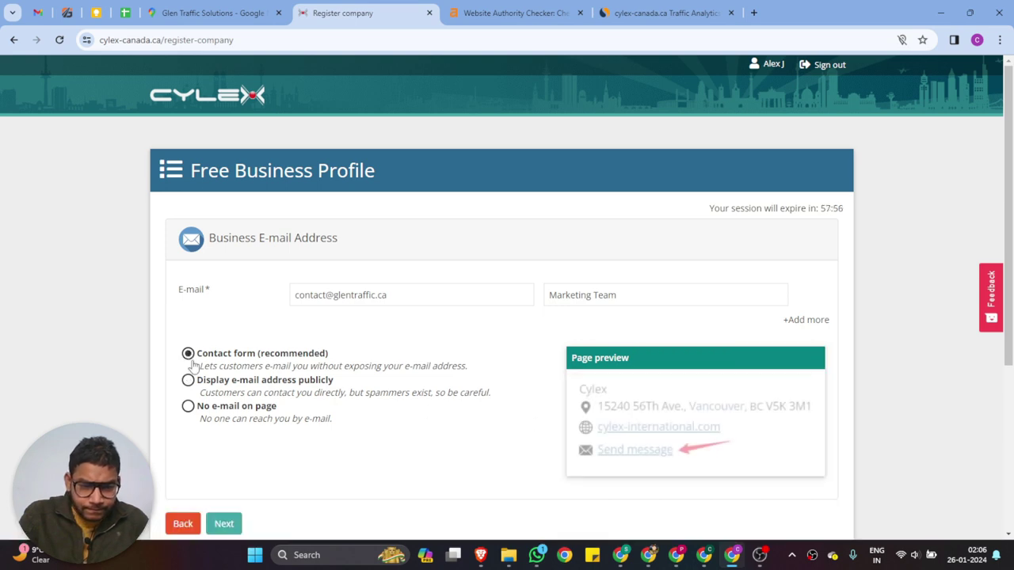
left_click(224, 524)
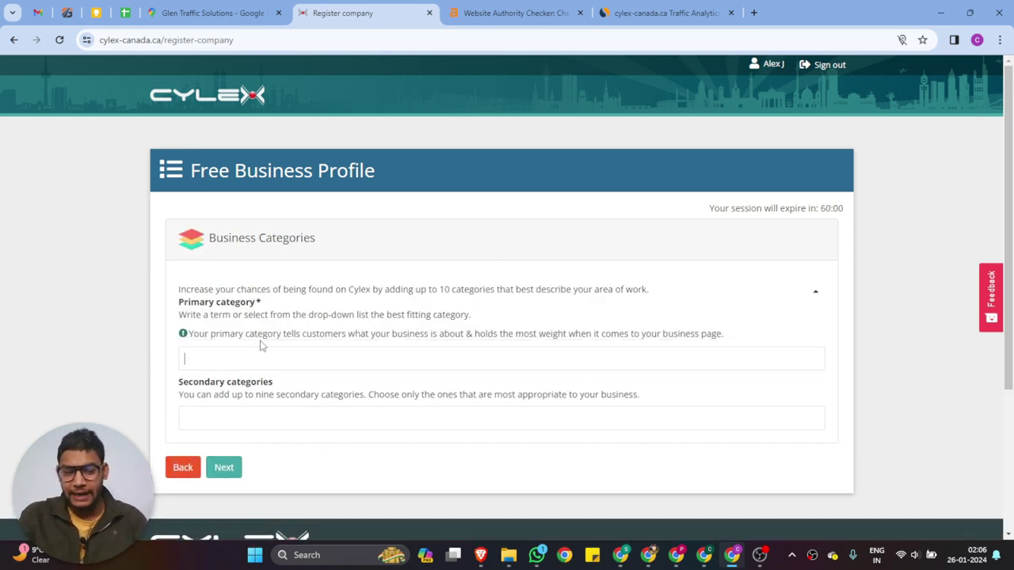
- Set the primary category to Traffic Management Systems & Services, add Air Traffic Control Services as a secondary category and continue
type("traffic")
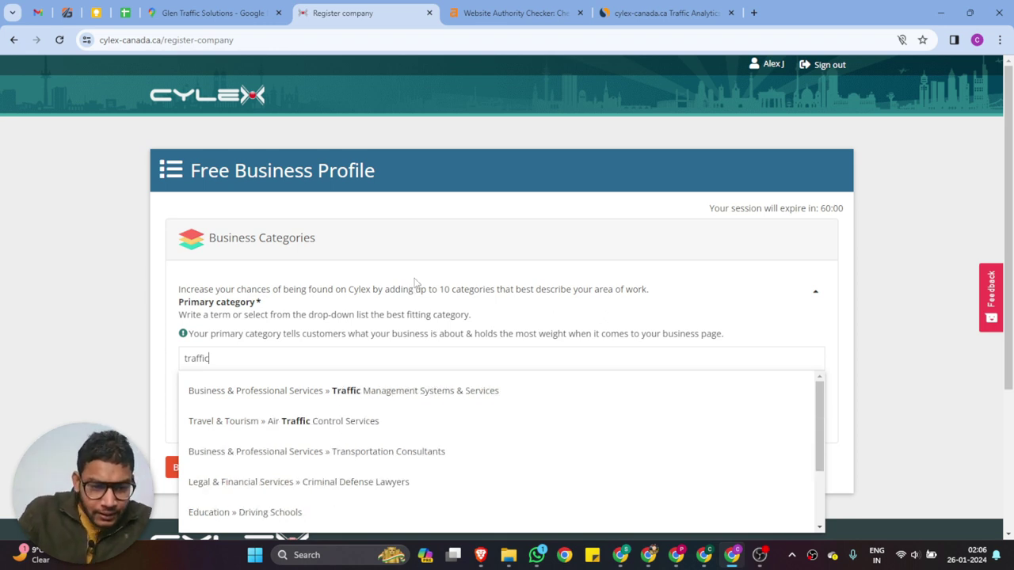
left_click(413, 393)
left_click(277, 395)
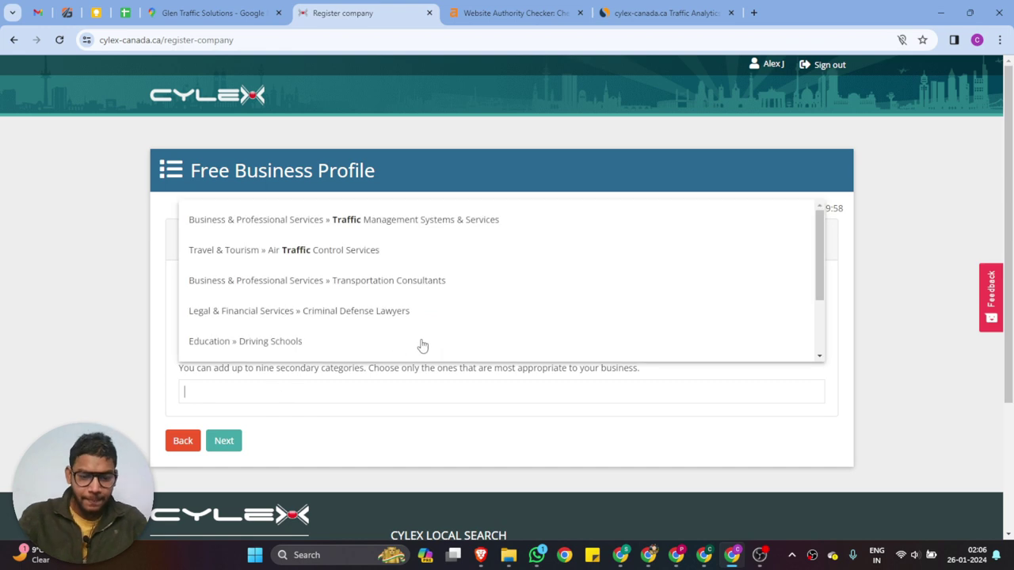
type("traffic")
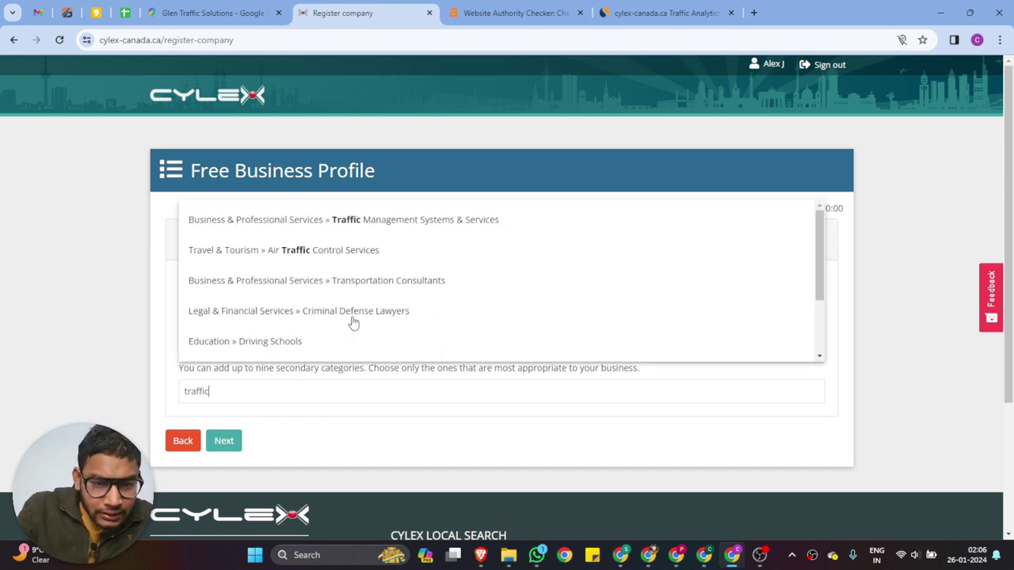
left_click(353, 257)
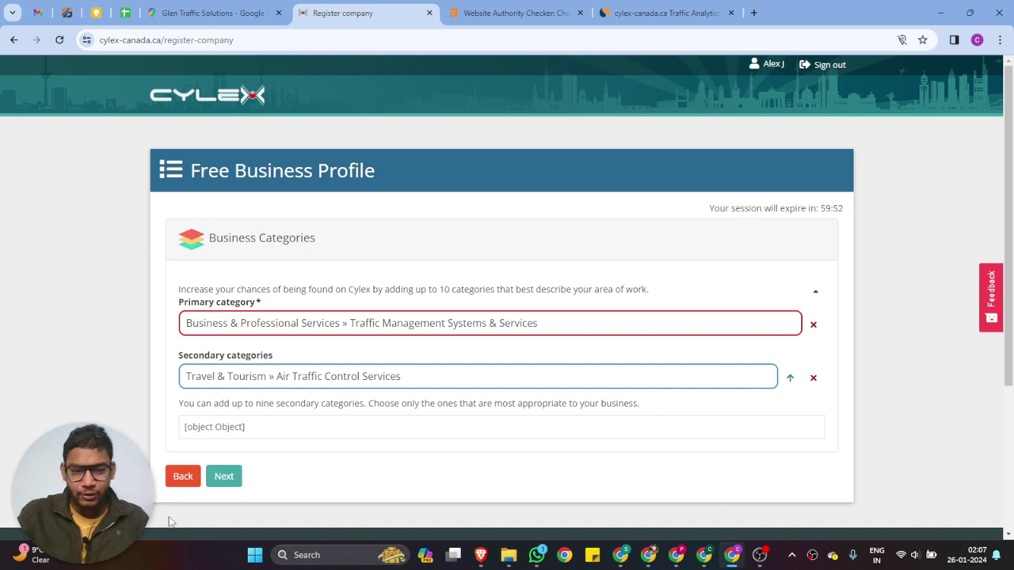
left_click(222, 476)
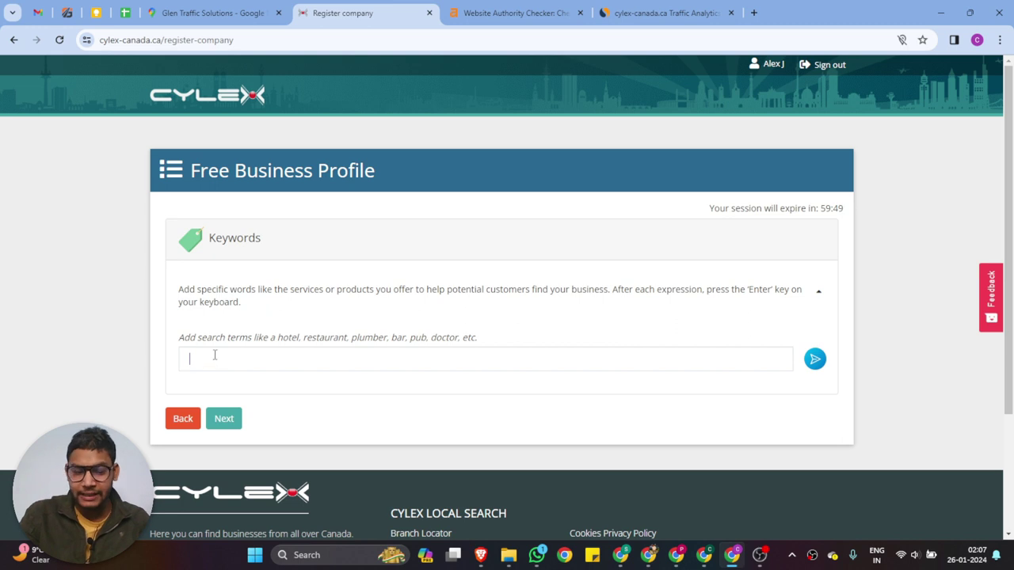
- Add the keywords "traffic management company" and "traffic control company" to the business profile
type("traffic ")
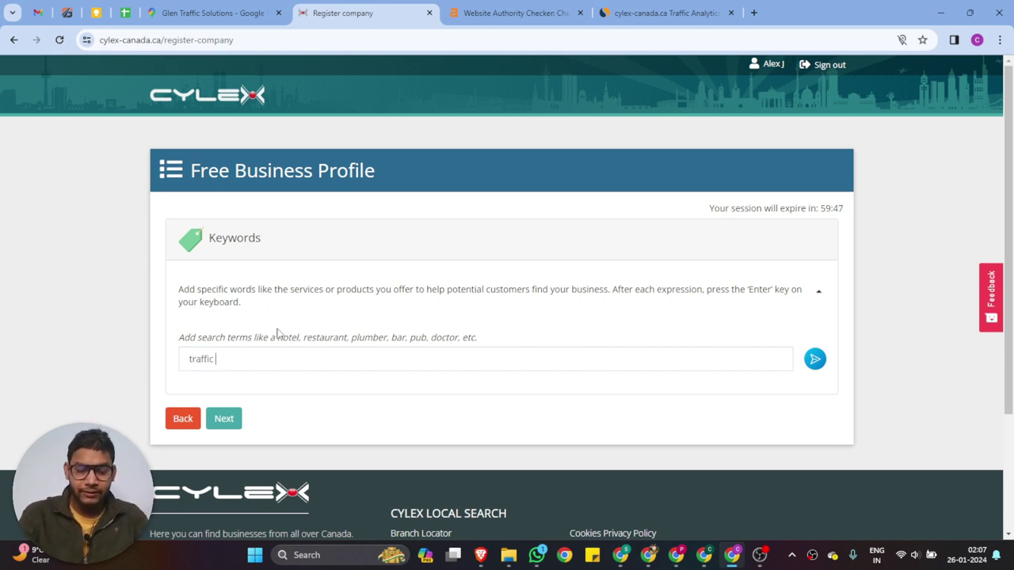
type("management ")
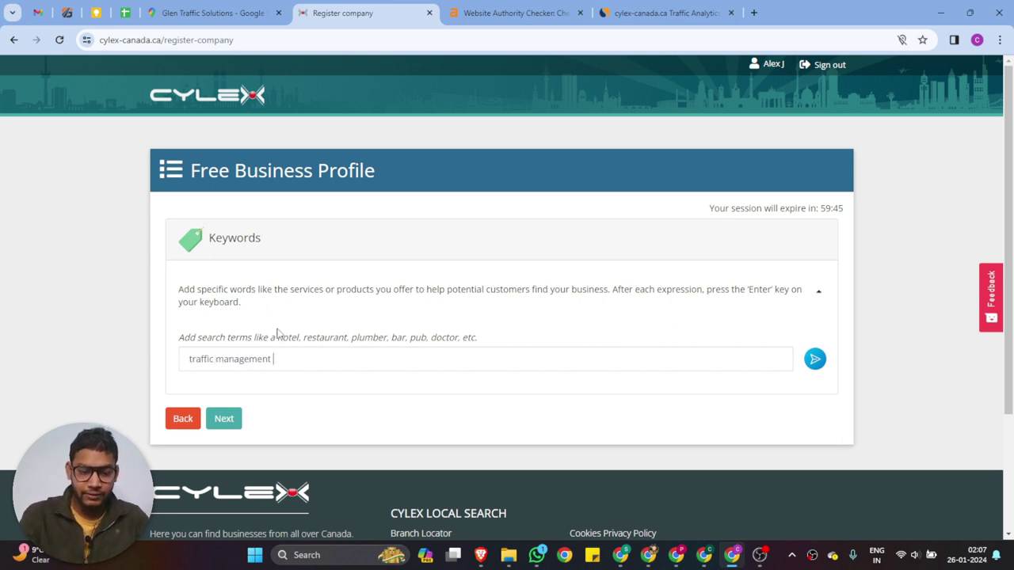
type("companya")
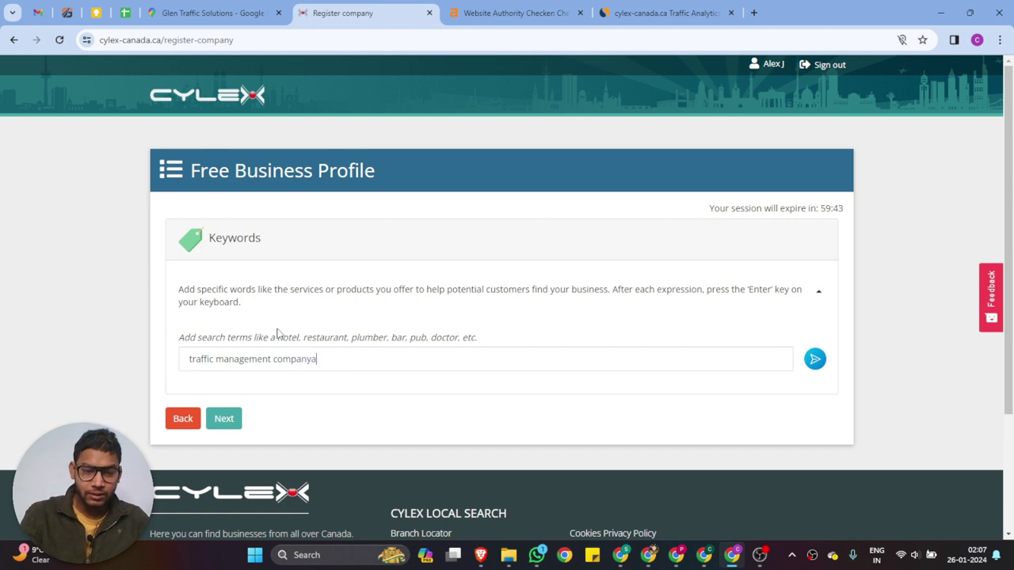
key("BackSpace")
key("Return")
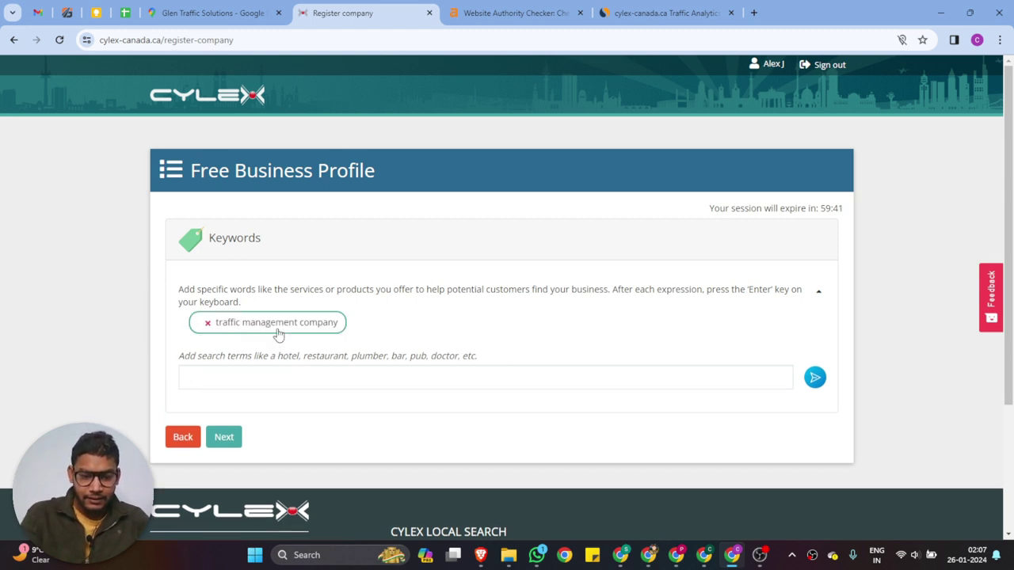
type("traffic co")
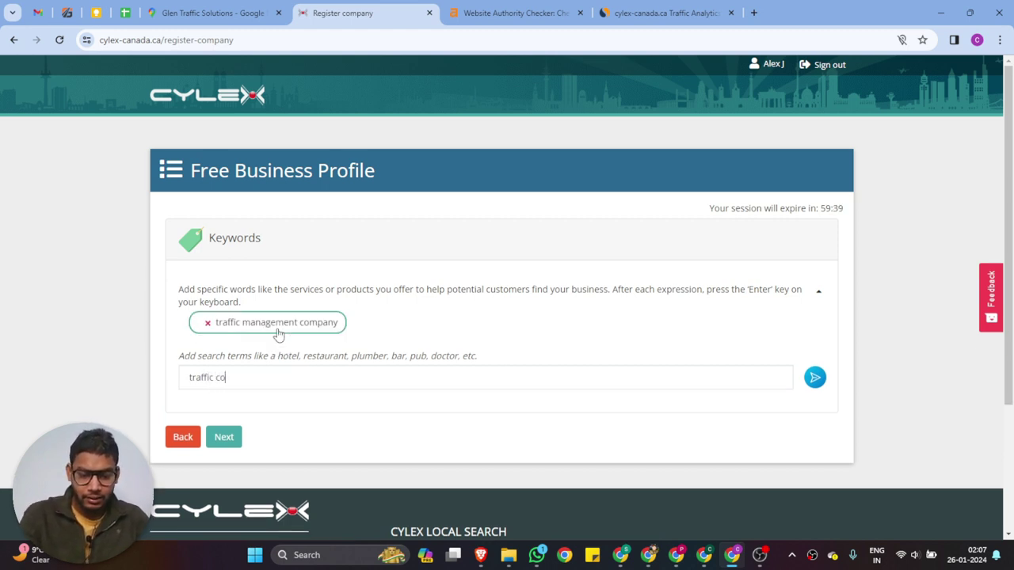
type("ntrol ")
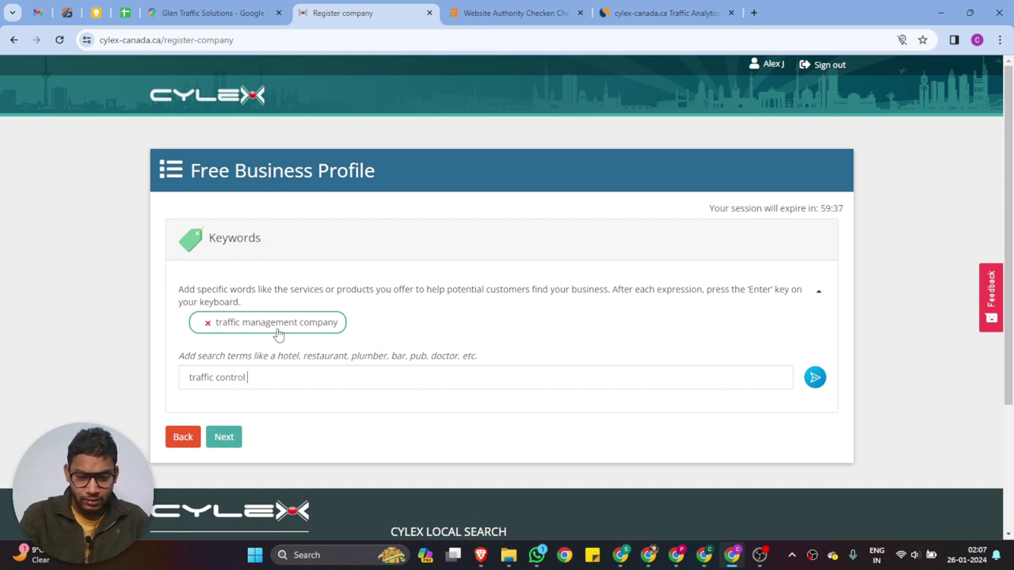
type("company")
key("Return")
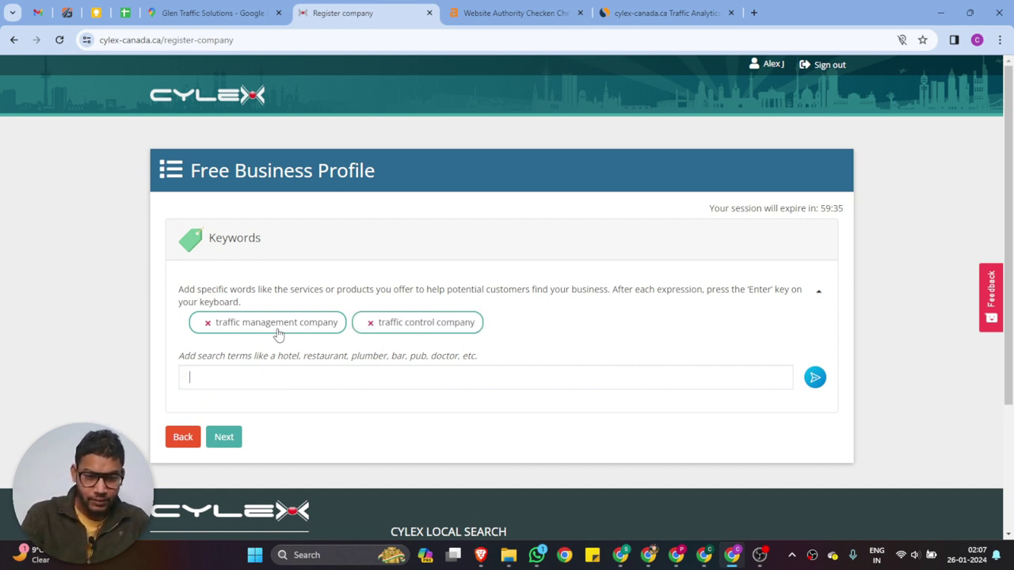
- Add the keyword "traffic control services" and continue to the service locations
type("traffic ")
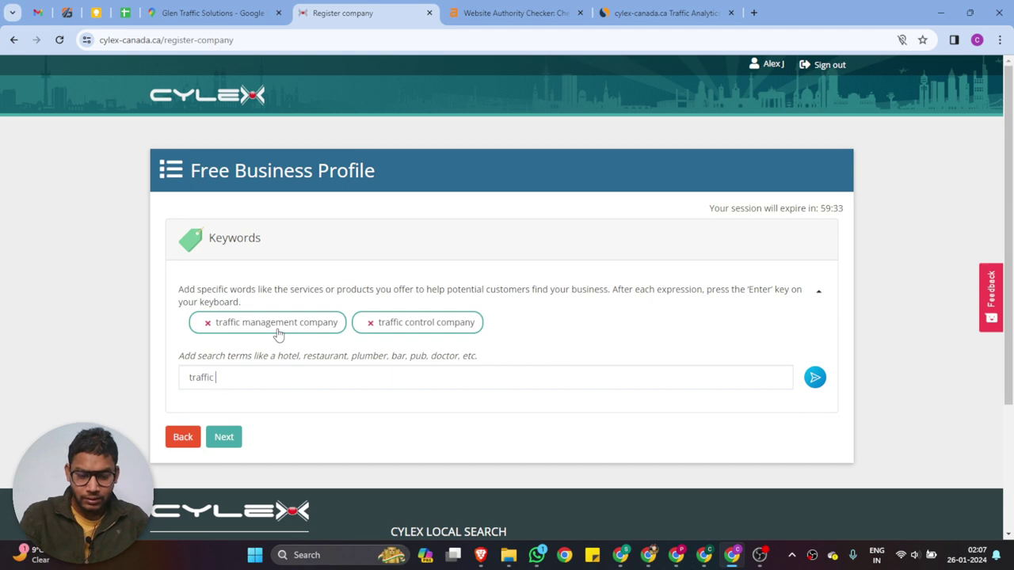
type("control serc")
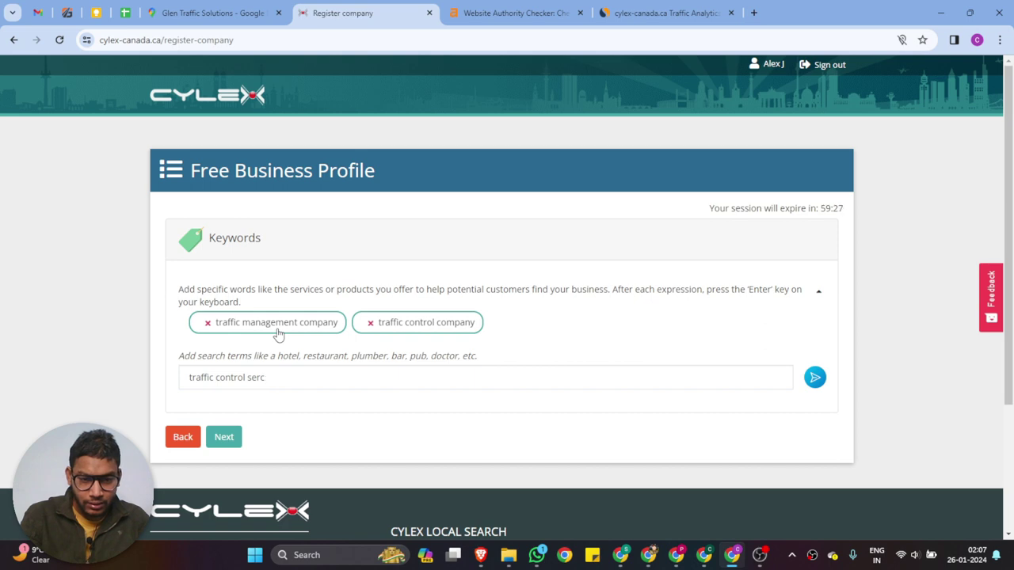
key("BackSpace")
type("vu")
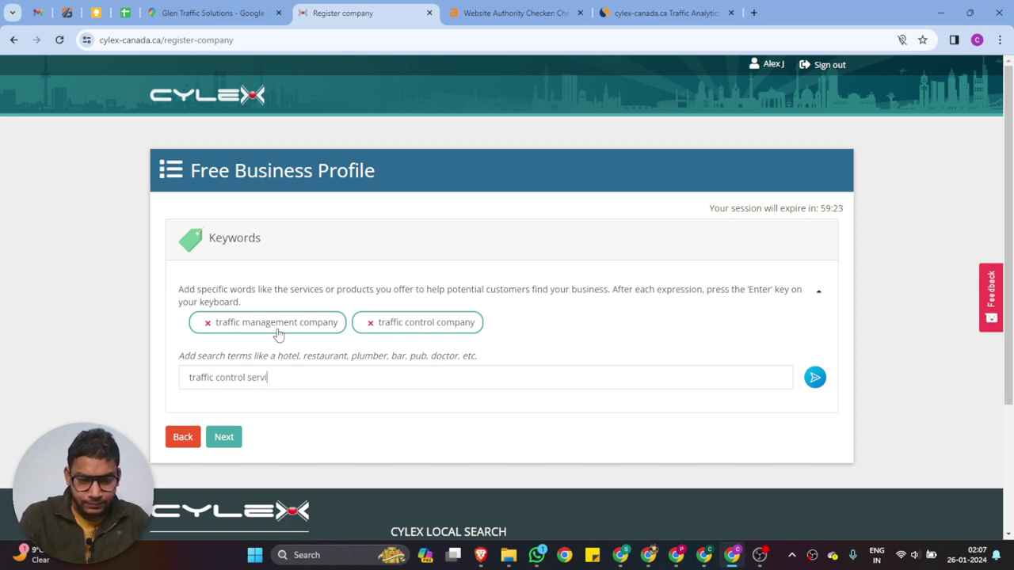
type("ces")
key("Return")
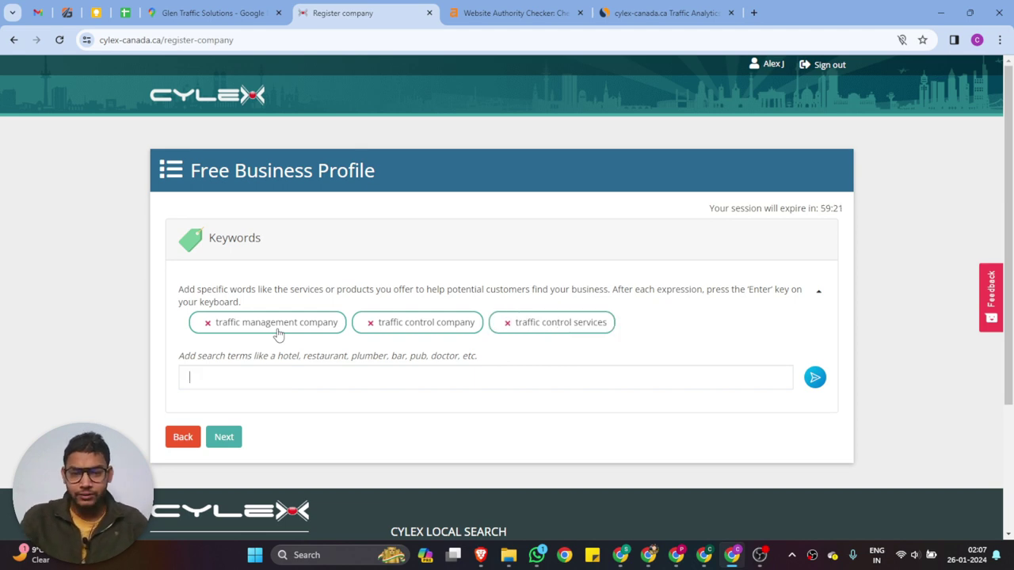
left_click(225, 438)
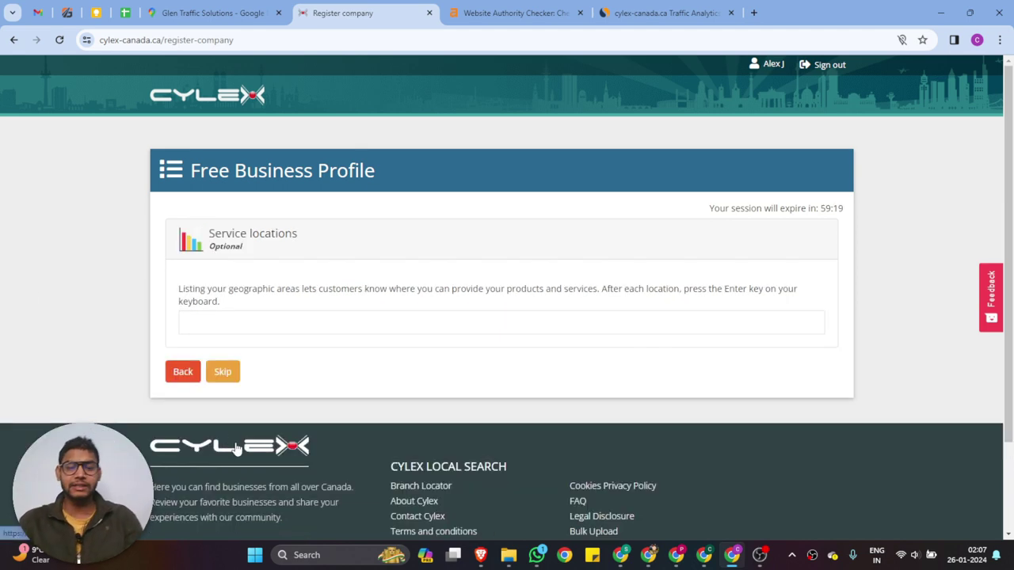
left_click(225, 318)
type("sur")
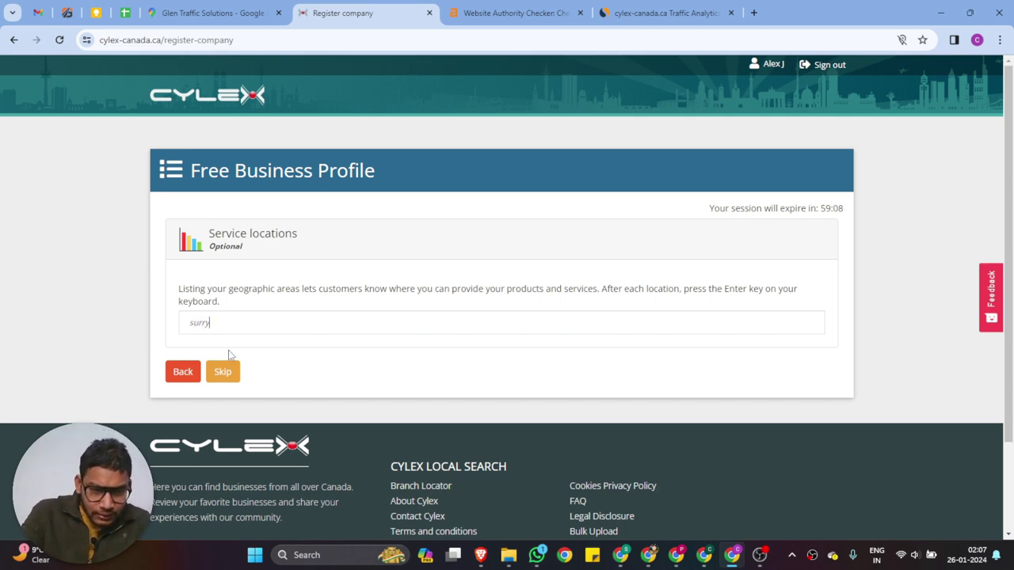
type("ry")
key("BackSpace")
type("e")
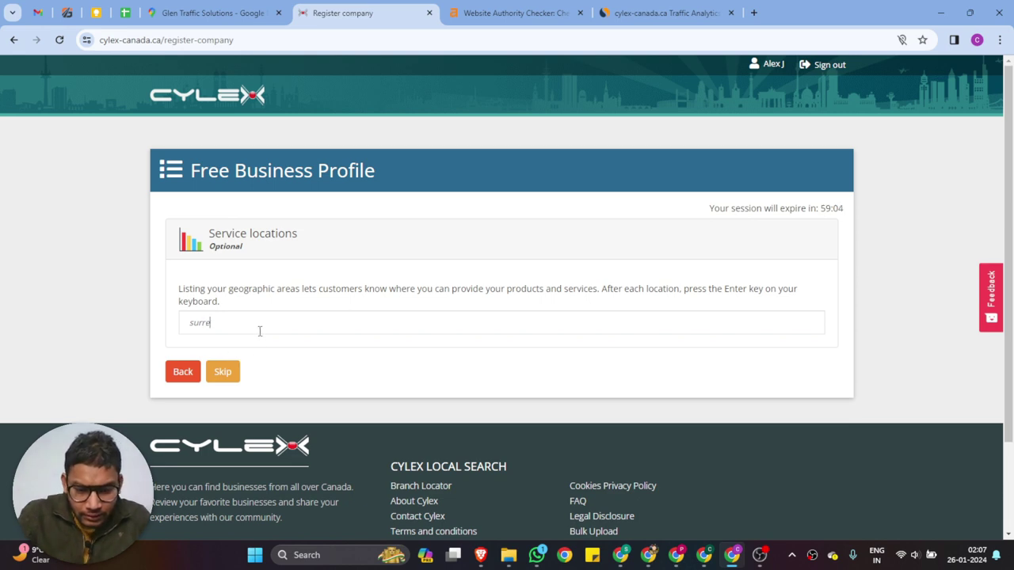
type("y")
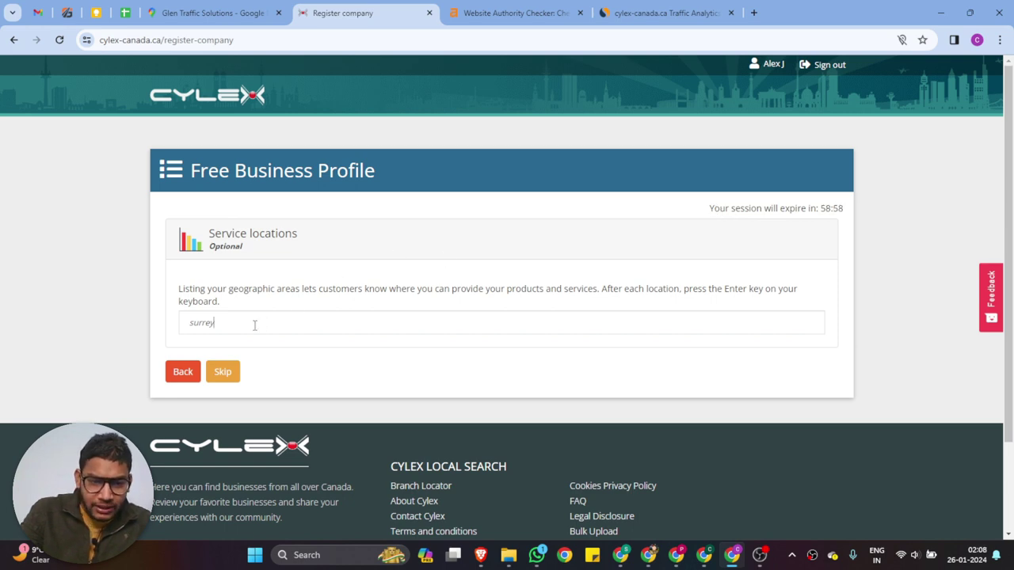
left_click_drag(255, 323, 176, 328)
key("BackSpace")
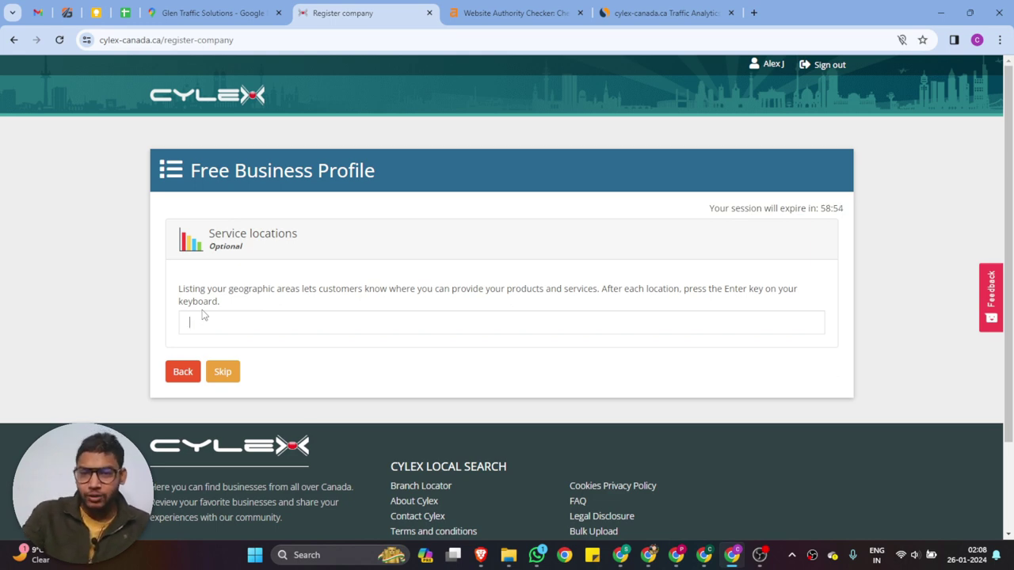
- Skip the optional service locations and foreign languages, leaving both empty, to reach the business descriptions
left_click(222, 372)
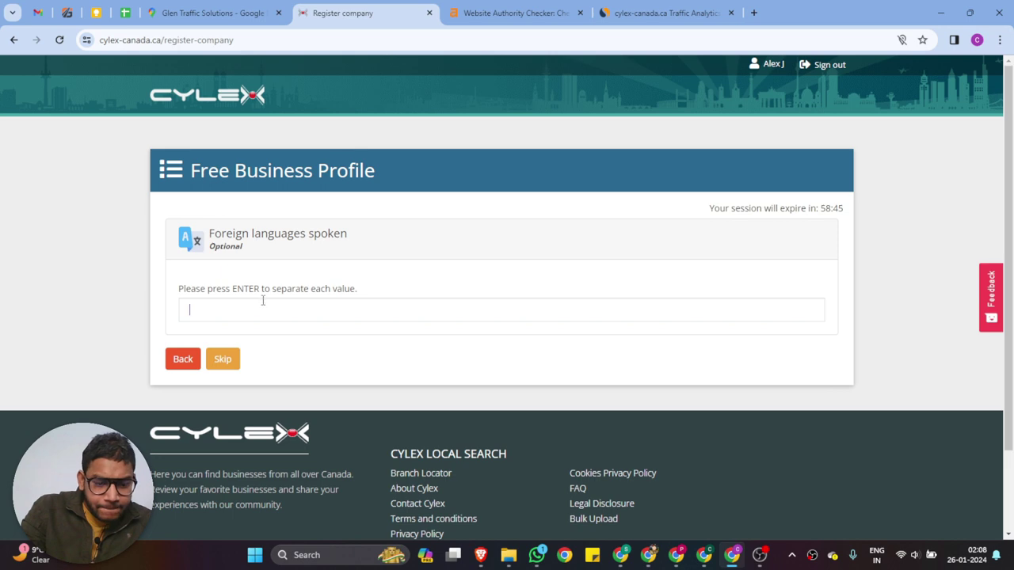
type("nglish")
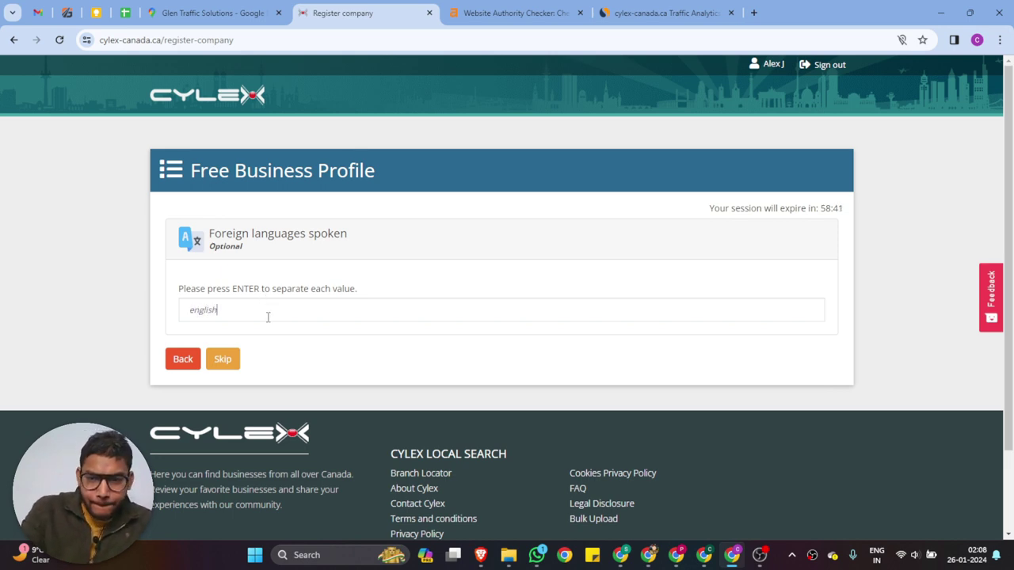
left_click_drag(260, 312, 175, 317)
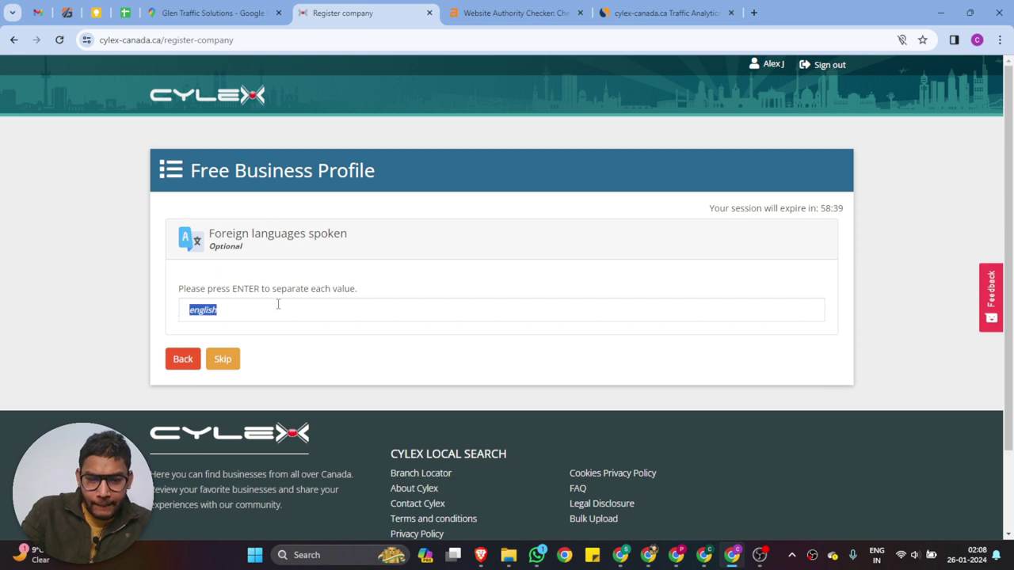
key("BackSpace")
left_click(225, 360)
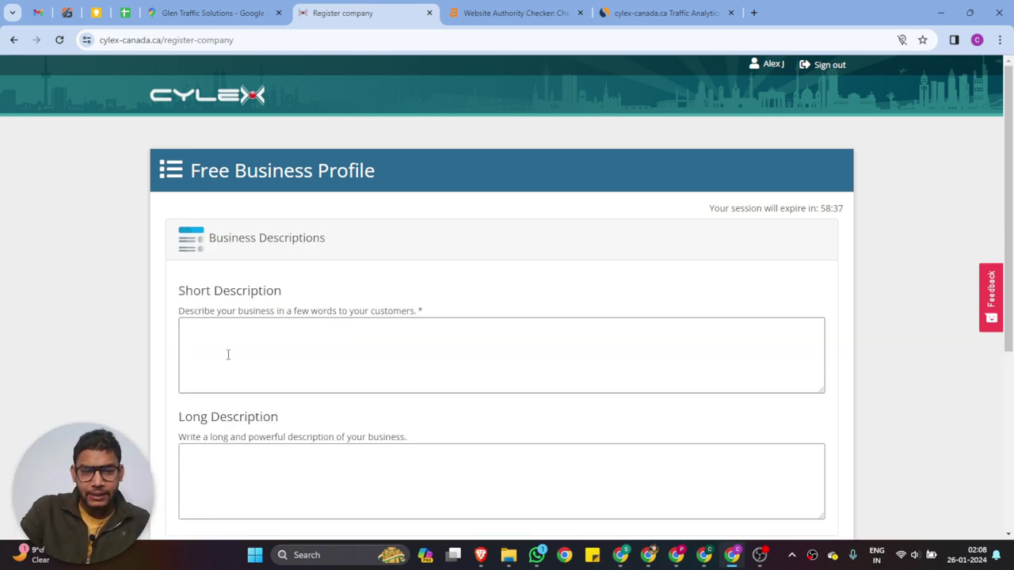
- Switch to Claude in the other browser window and open its start page for a new chat
left_click(226, 351)
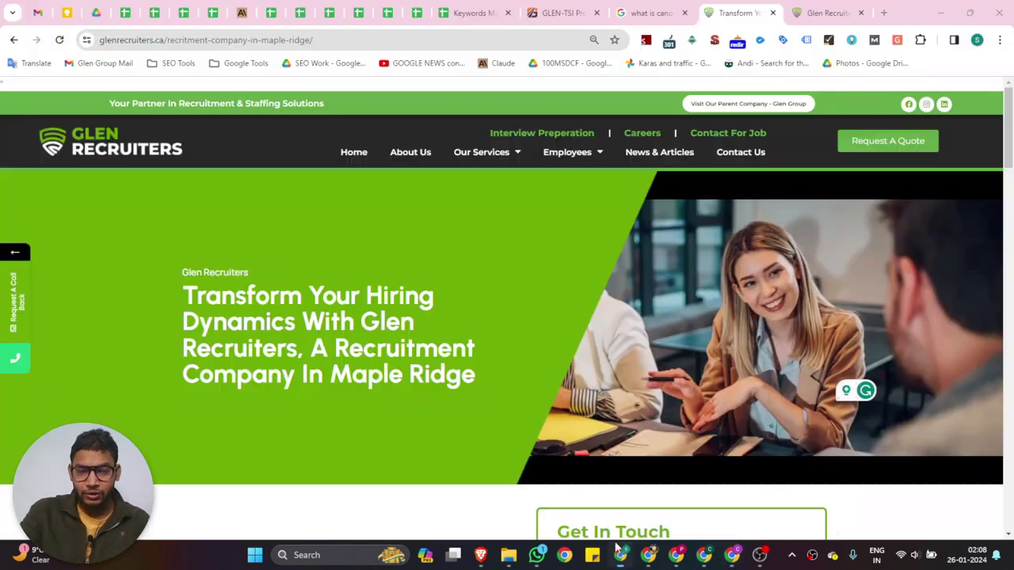
left_click(620, 555)
left_click(241, 11)
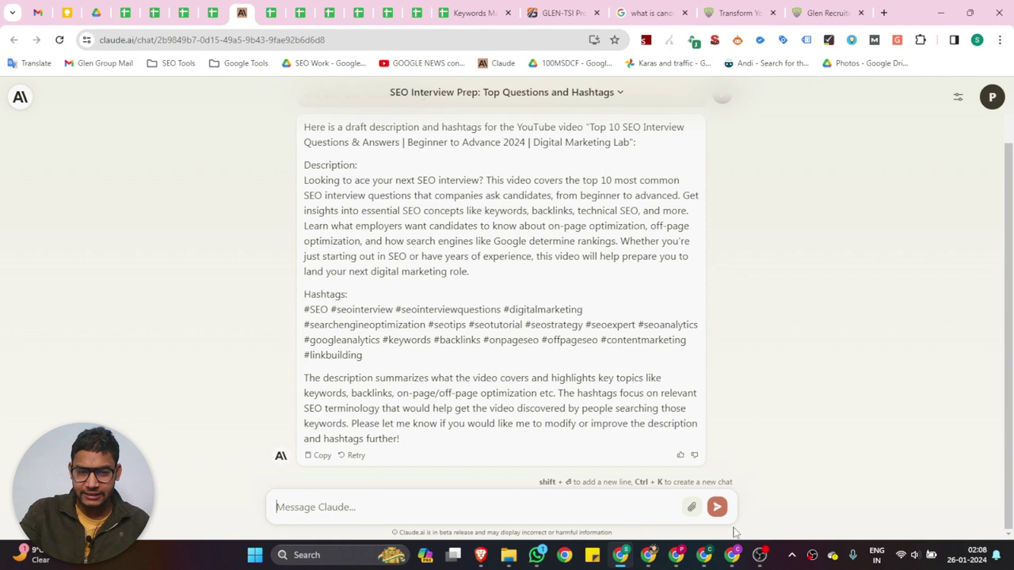
left_click(21, 96)
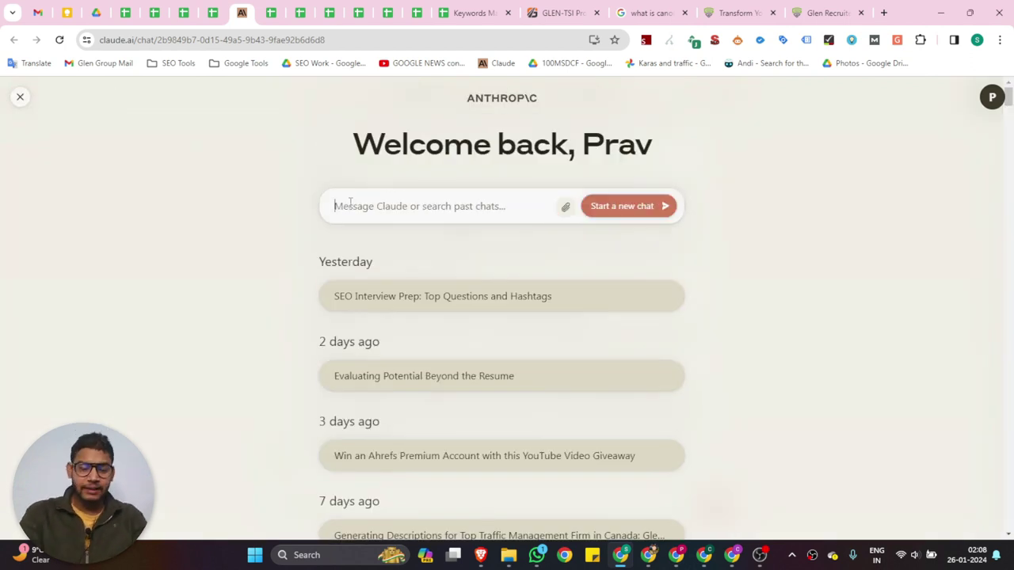
- Begin the Claude prompt with: i can provide you with a keyword "traffic control agency in surrey, traffic control company in surrey"
type("i can")
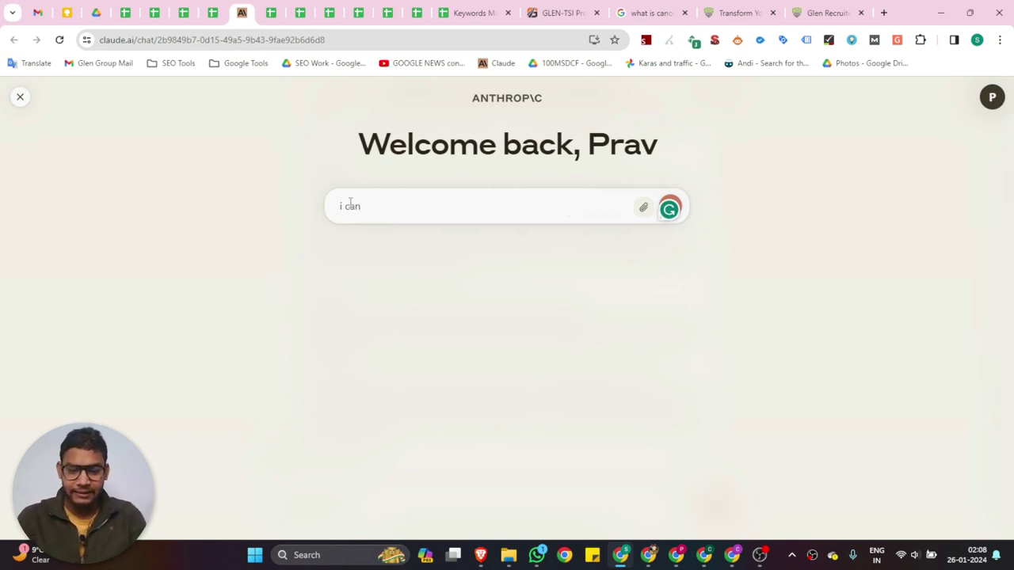
type(" provide y")
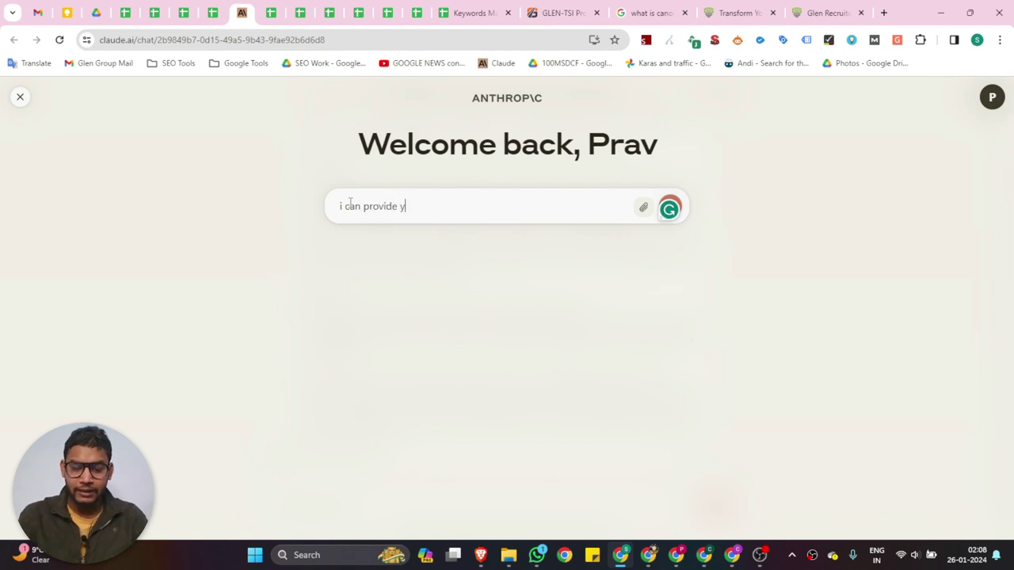
type("ou with a ")
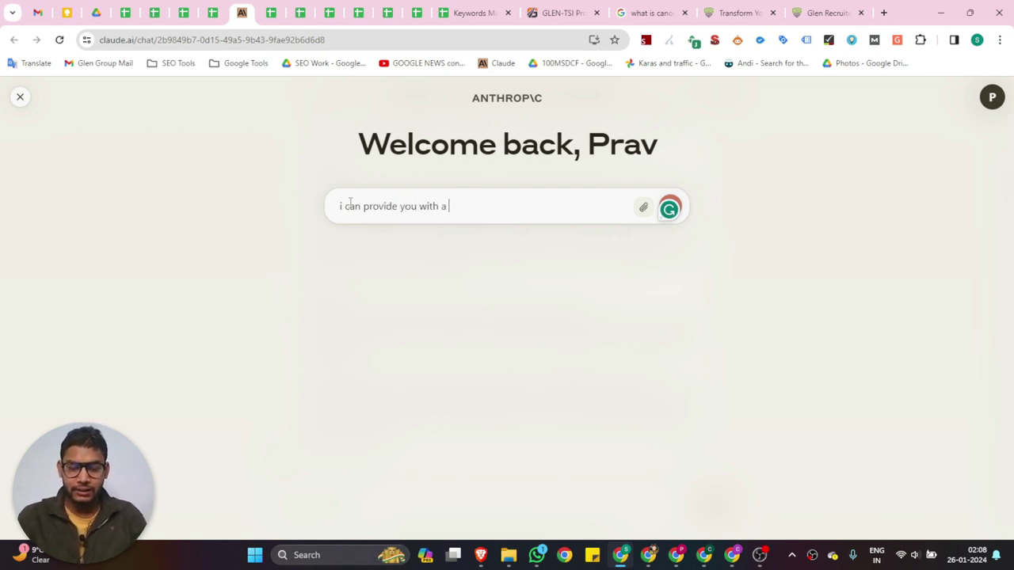
type("keyword ")
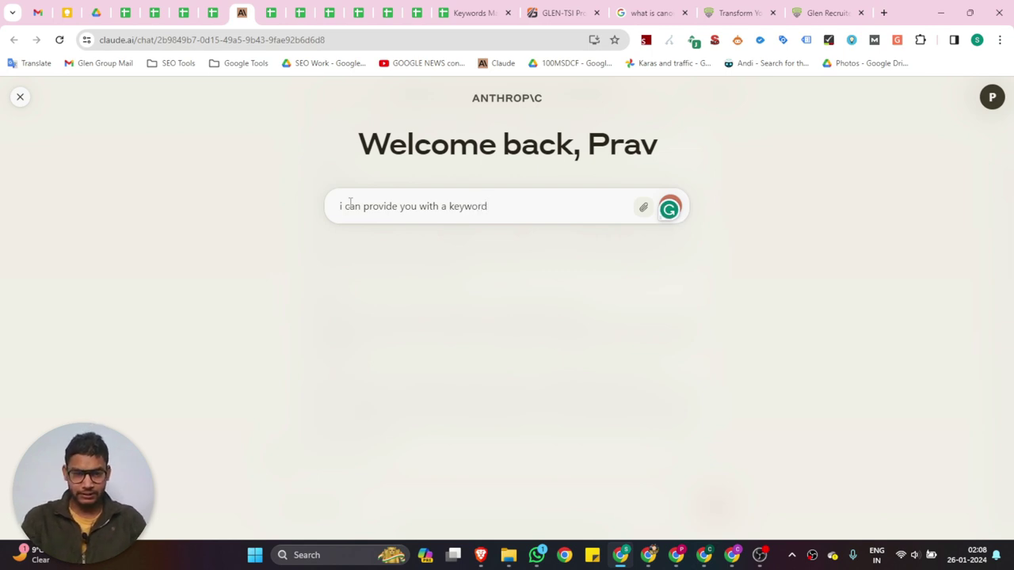
type("\"")
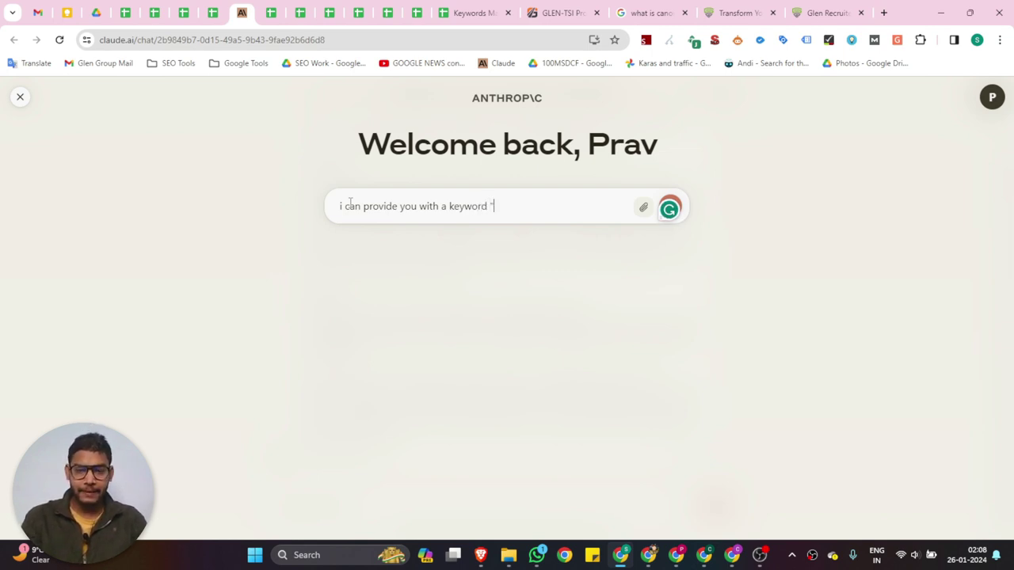
type("traffic ")
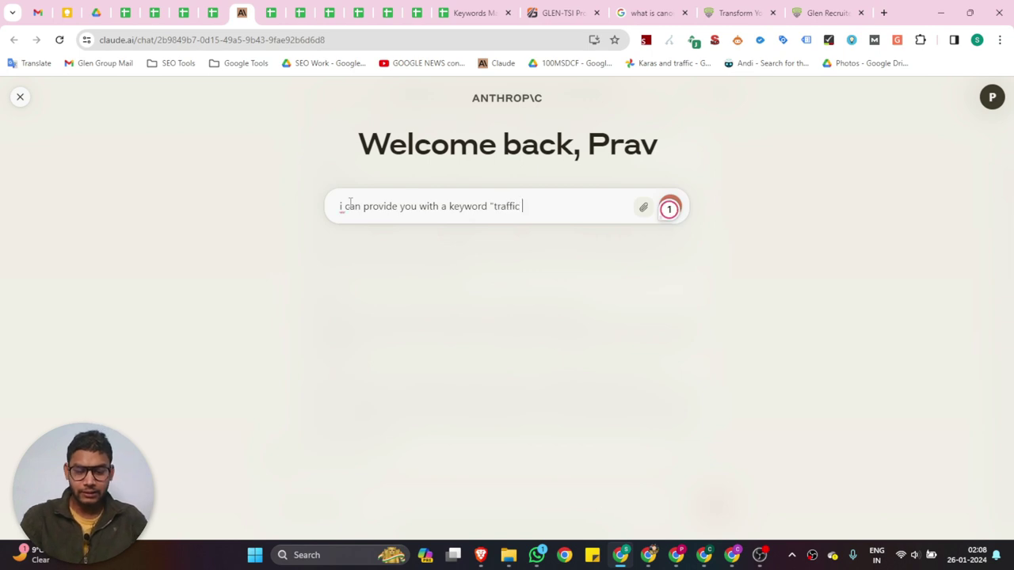
type("contr")
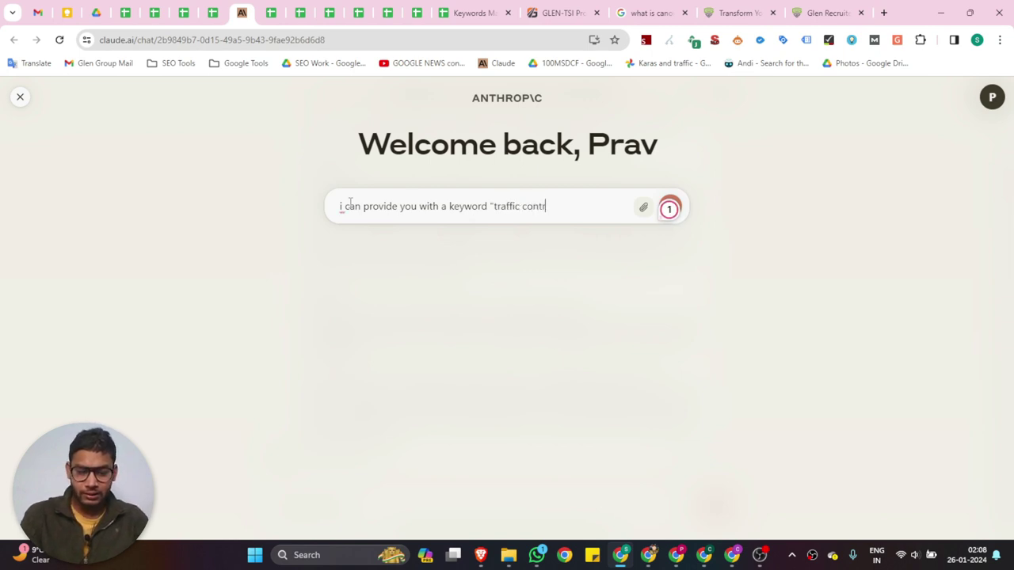
type("ol agen")
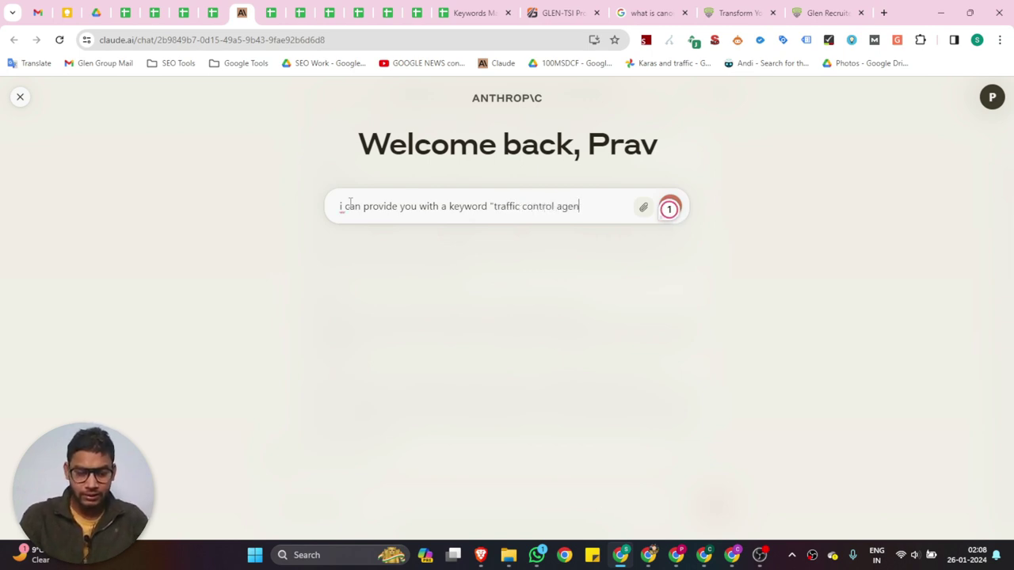
type("cy in surrey")
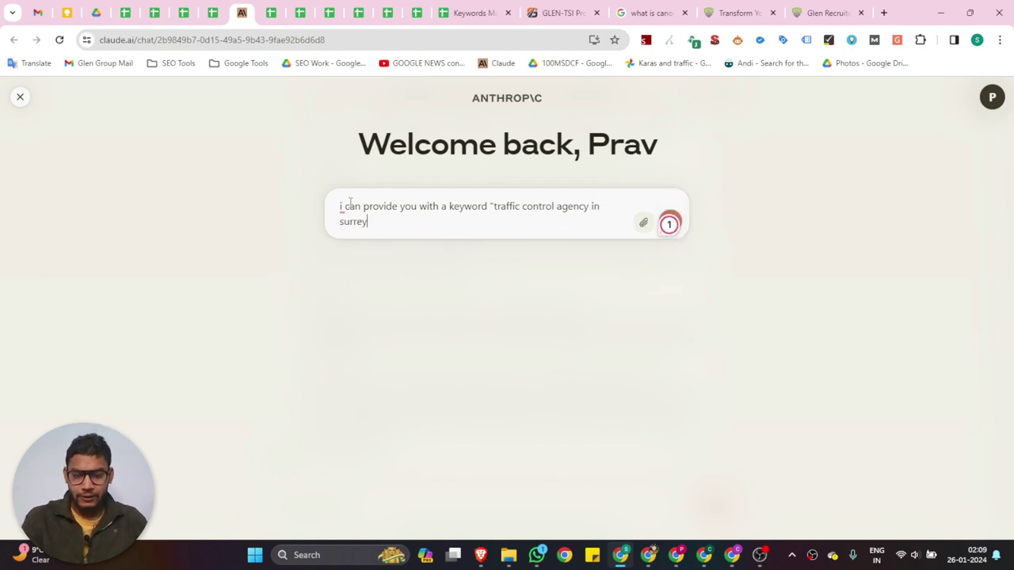
type(", traf")
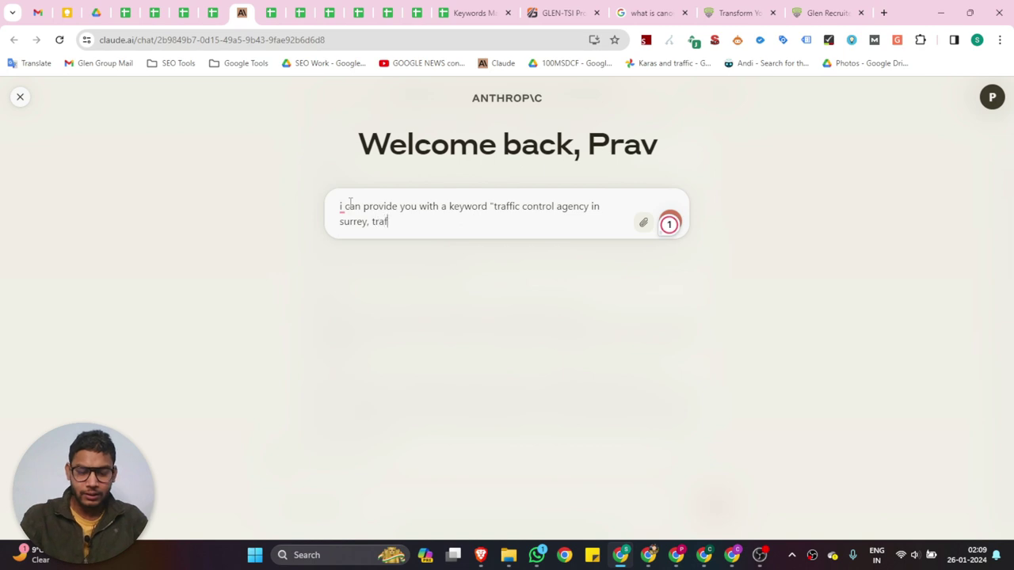
type("fic contro")
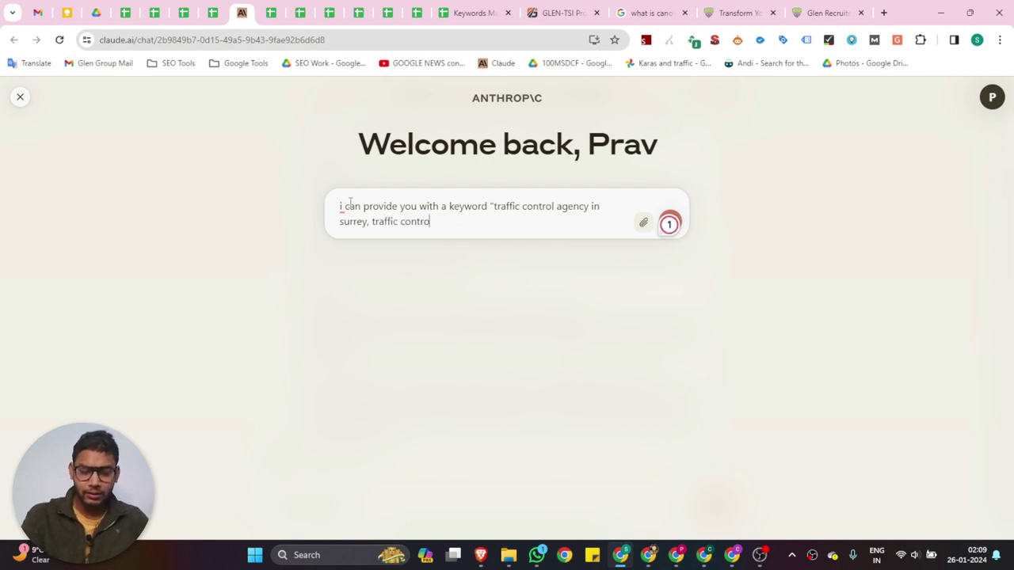
type("l compan")
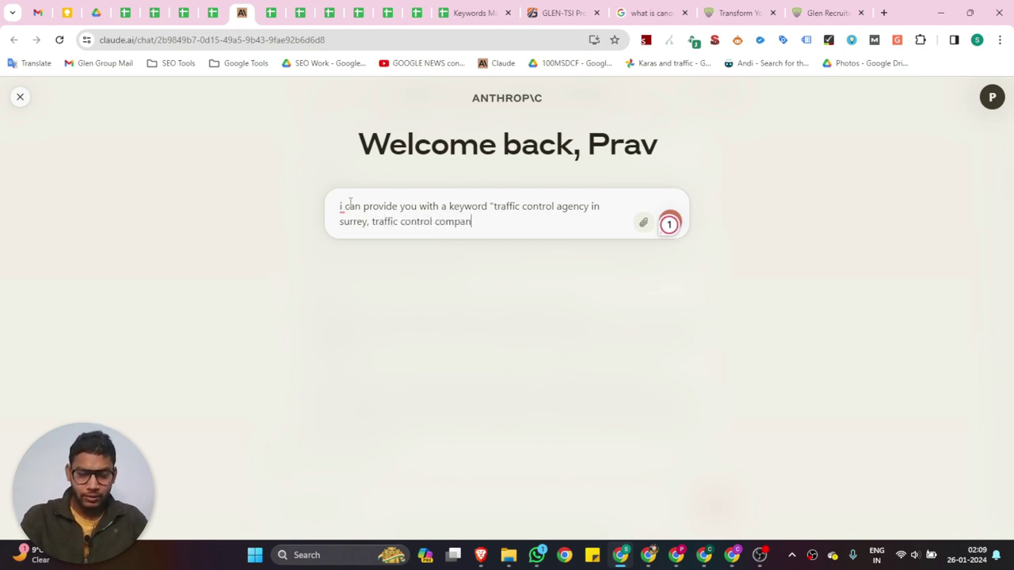
type("y in surr")
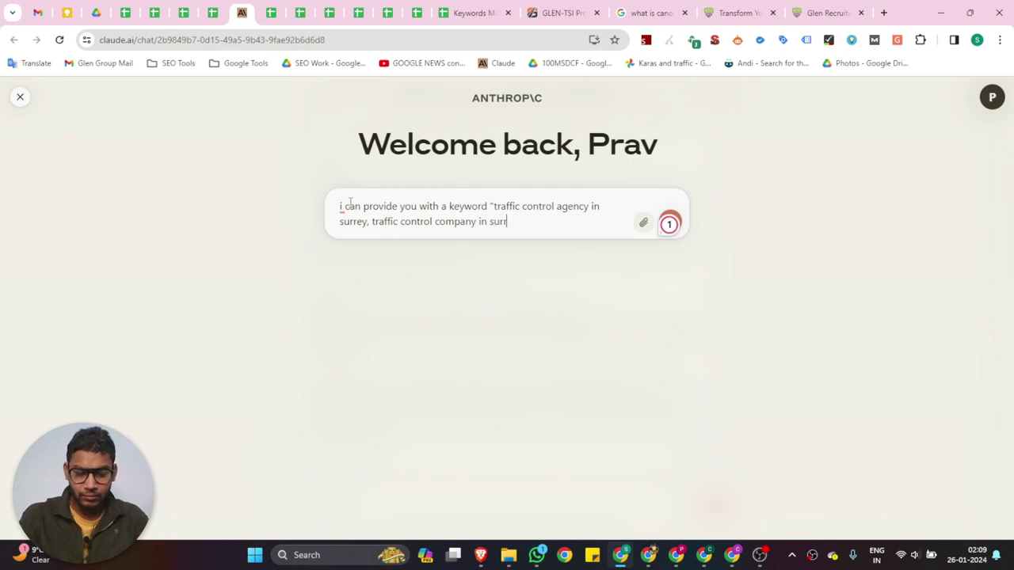
type("ey\"")
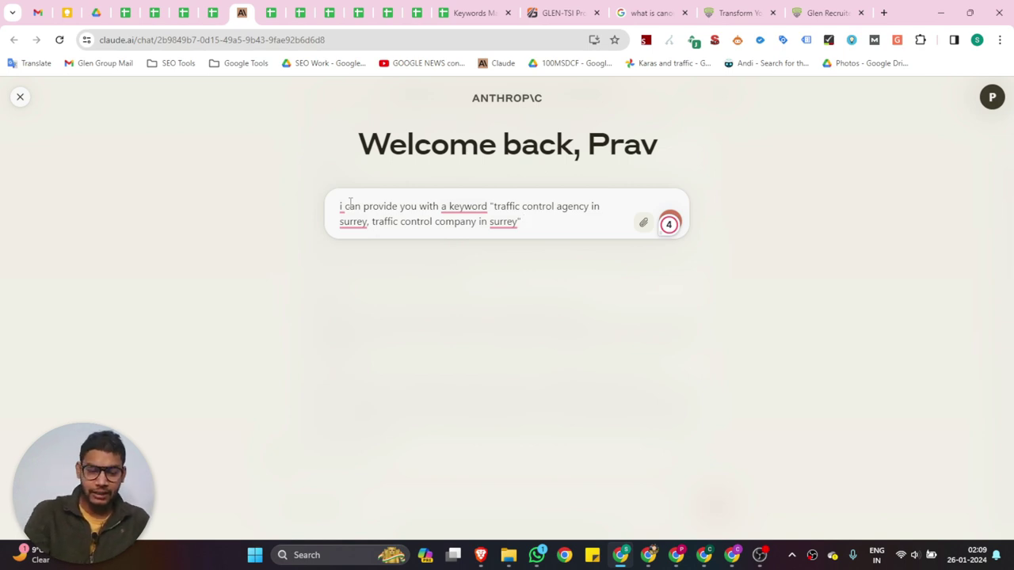
- Continue the prompt with "and you have to generate" after the quoted keywords
type("and you")
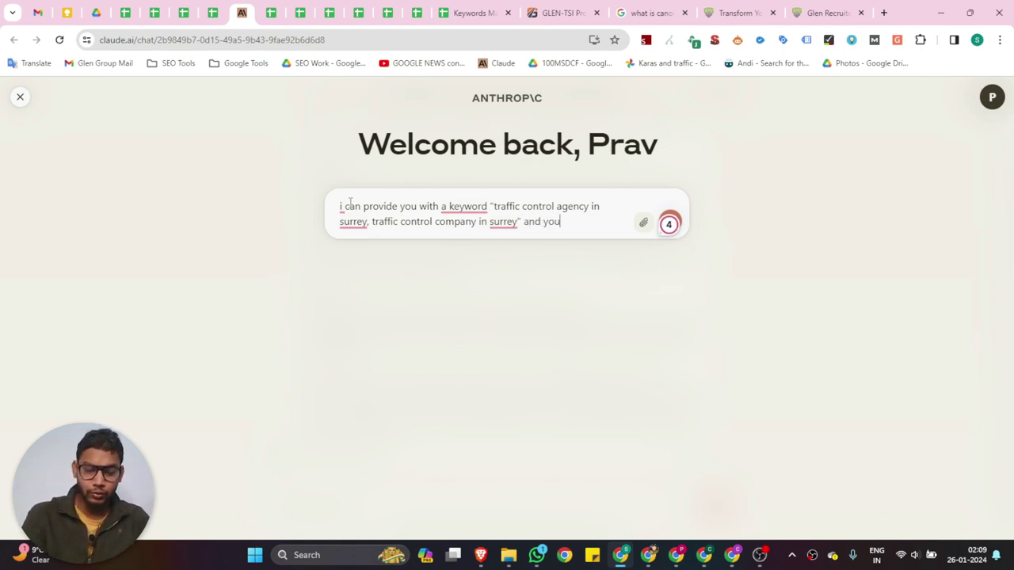
type(" have to ge")
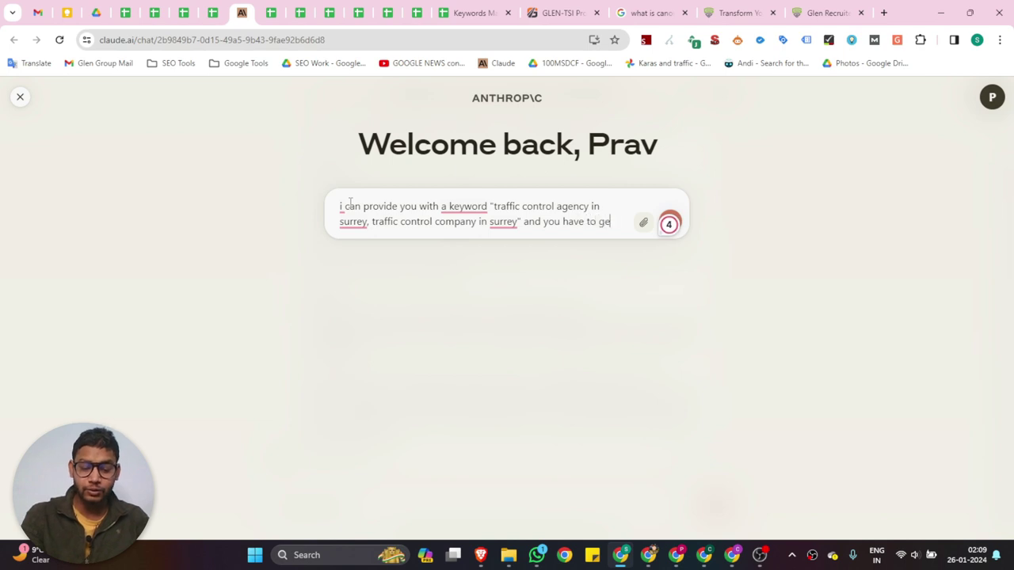
type("nerate p")
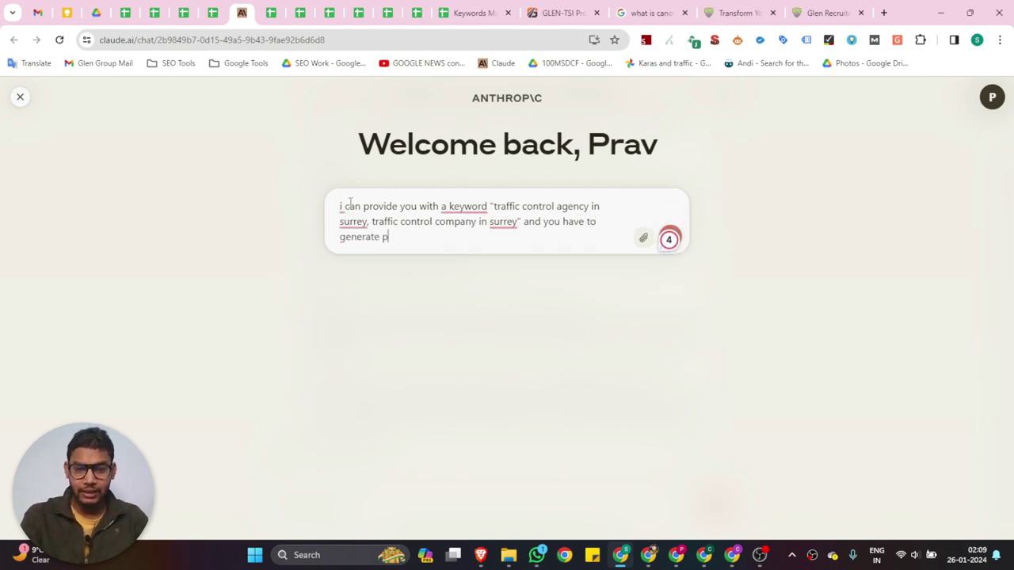
type("r")
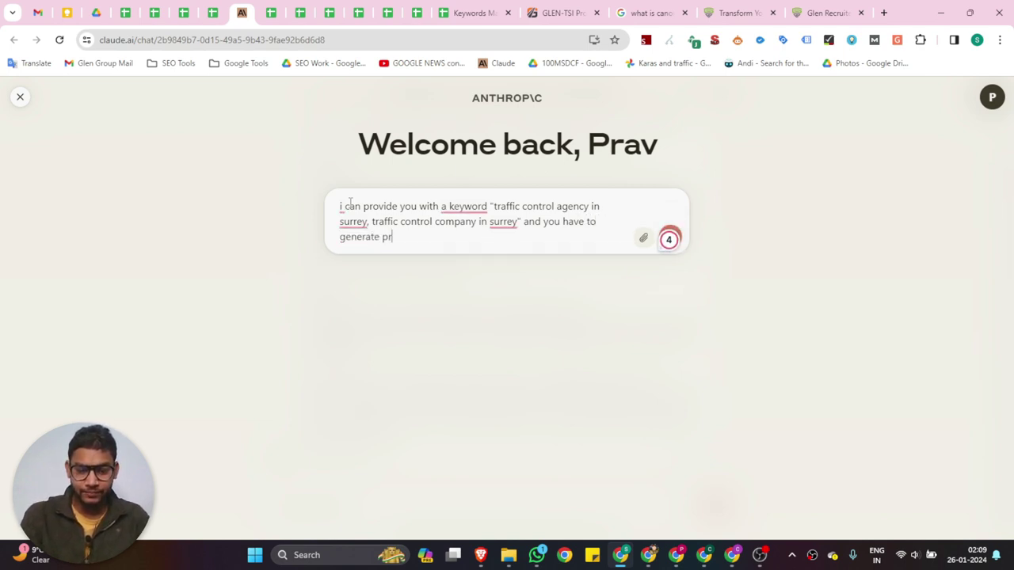
type("ofile des")
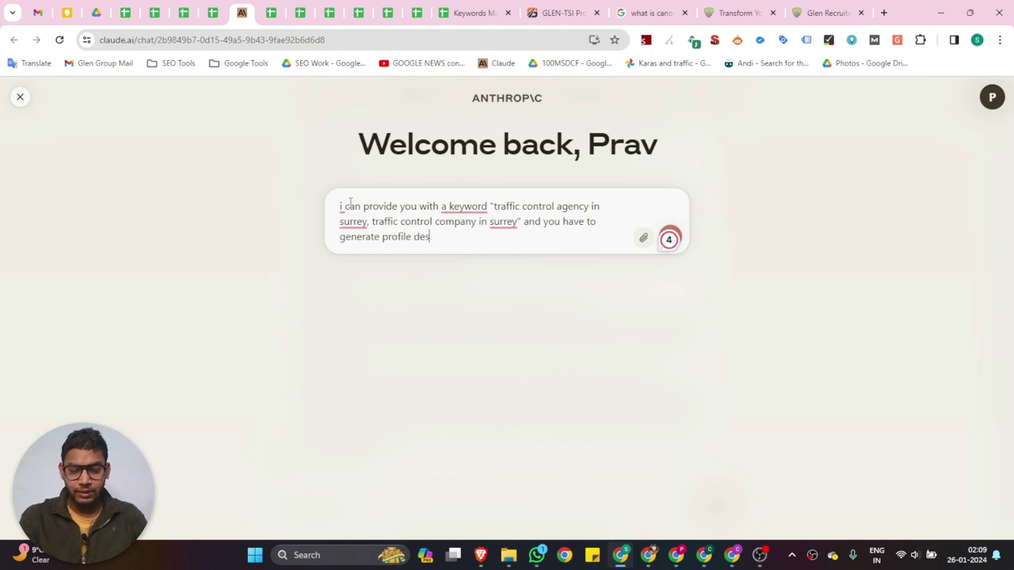
type("crip")
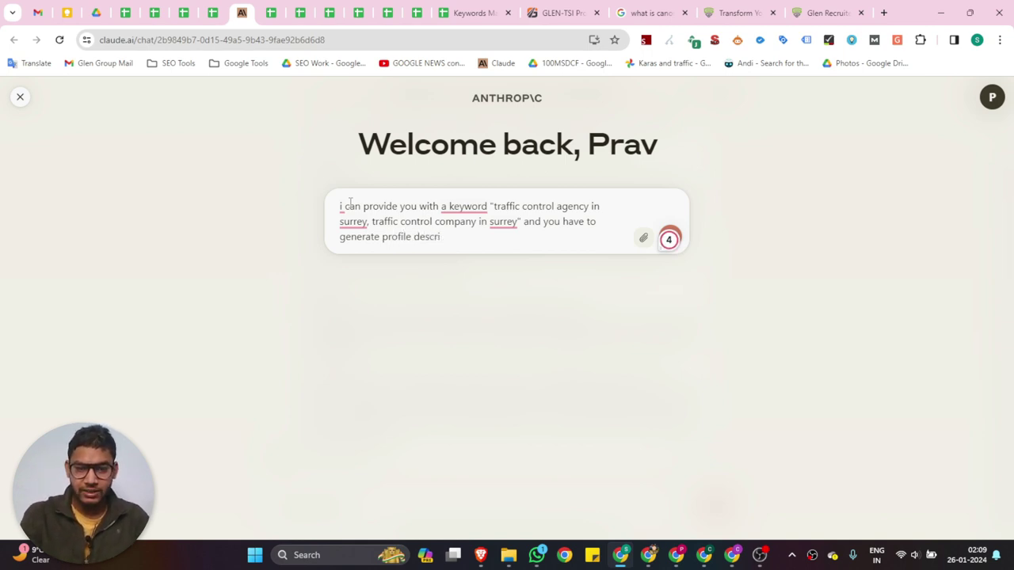
key("BackSpace")
key("BackSpace")
key("BackSpace")
key("BackSpace")
key("BackSpace")
key("BackSpace")
key("BackSpace")
key("BackSpace")
key("BackSpace")
key("BackSpace")
key("BackSpace")
key("BackSpace")
key("BackSpace")
key("BackSpace")
key("BackSpace")
key("BackSpace")
key("BackSpace")
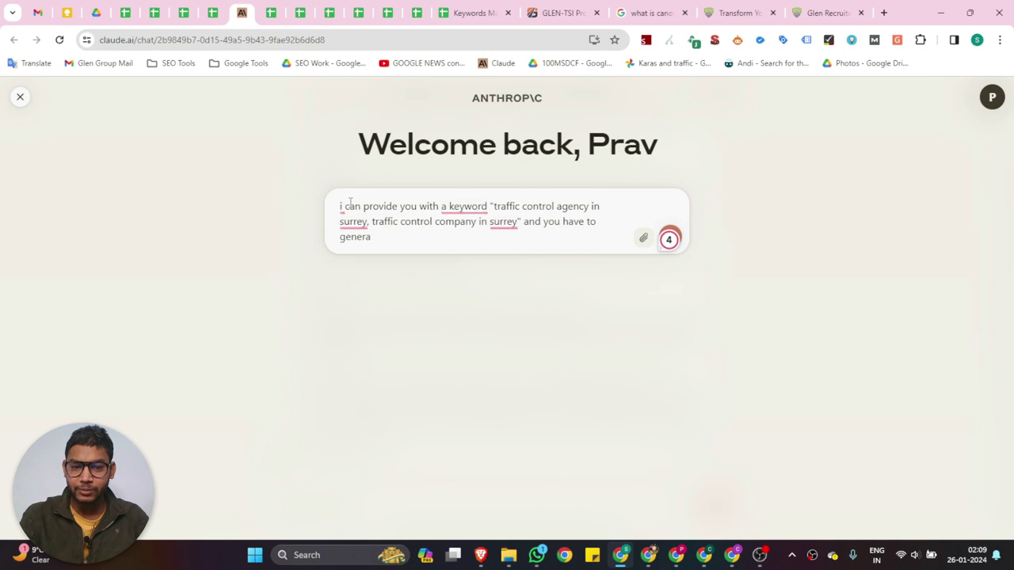
type("te busi")
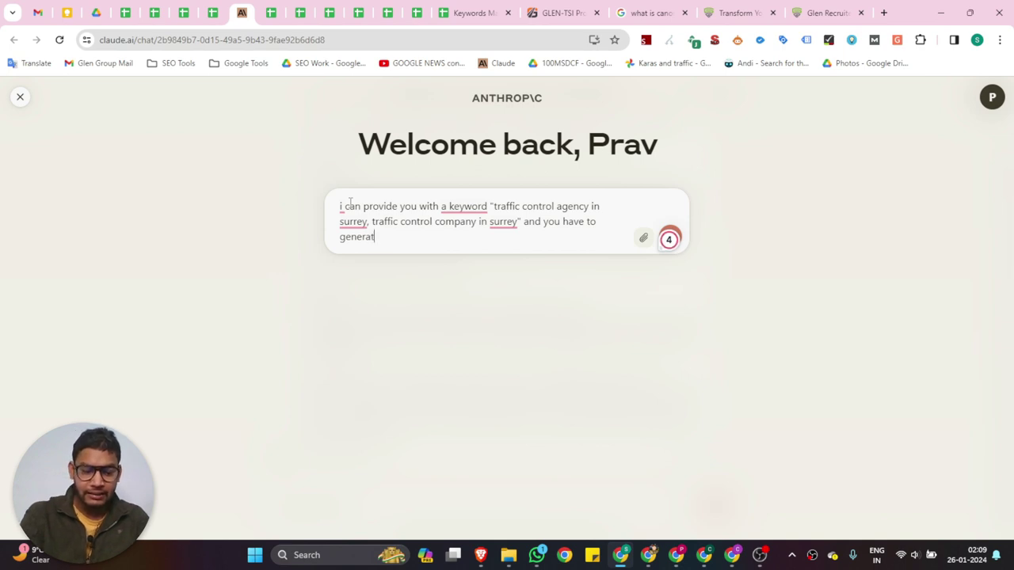
key("BackSpace")
key("BackSpace")
key("BackSpace")
key("BackSpace")
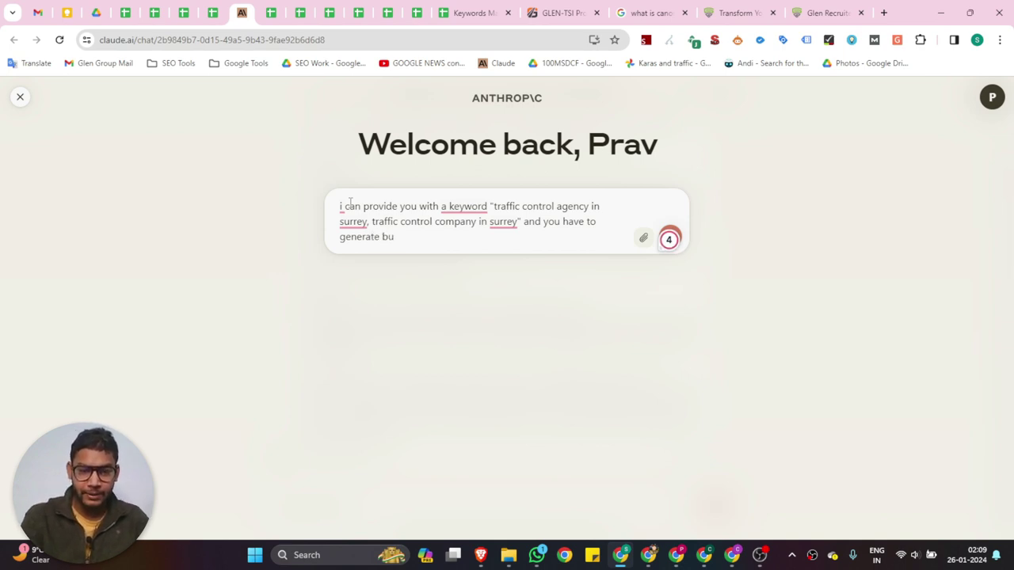
- Finish the prompt with "company description." and send it to Claude
type("com")
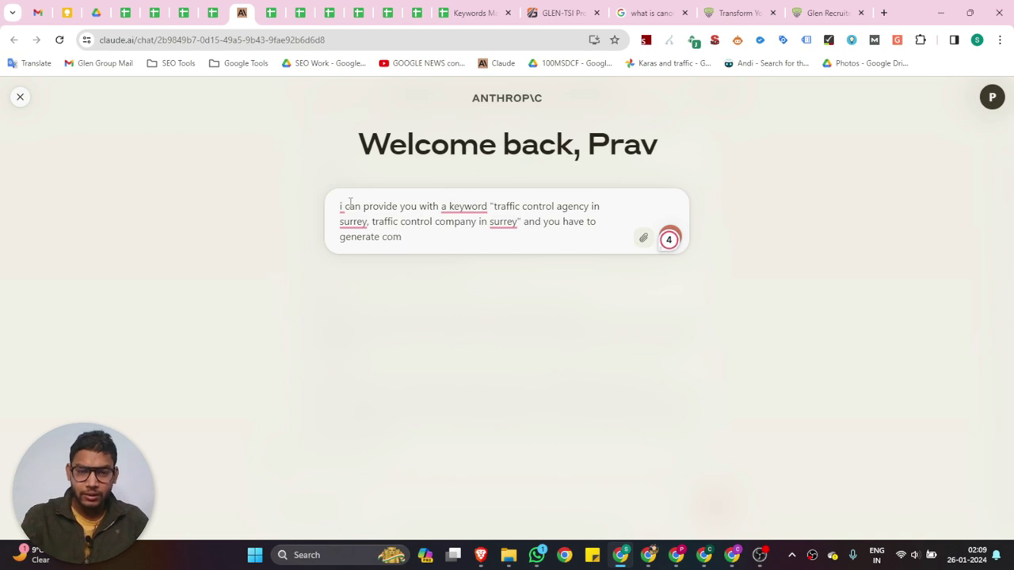
type("pany ")
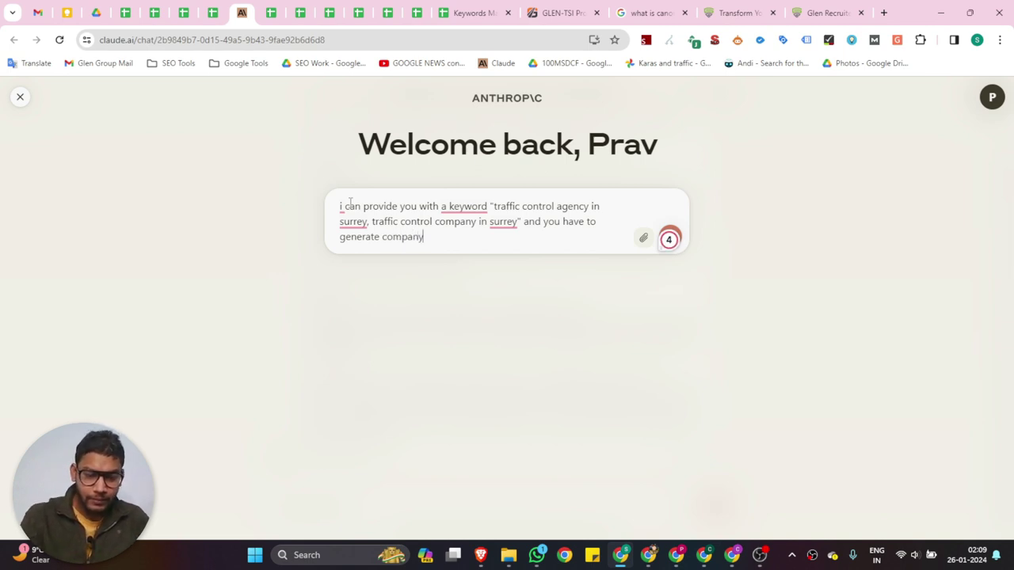
type("descri")
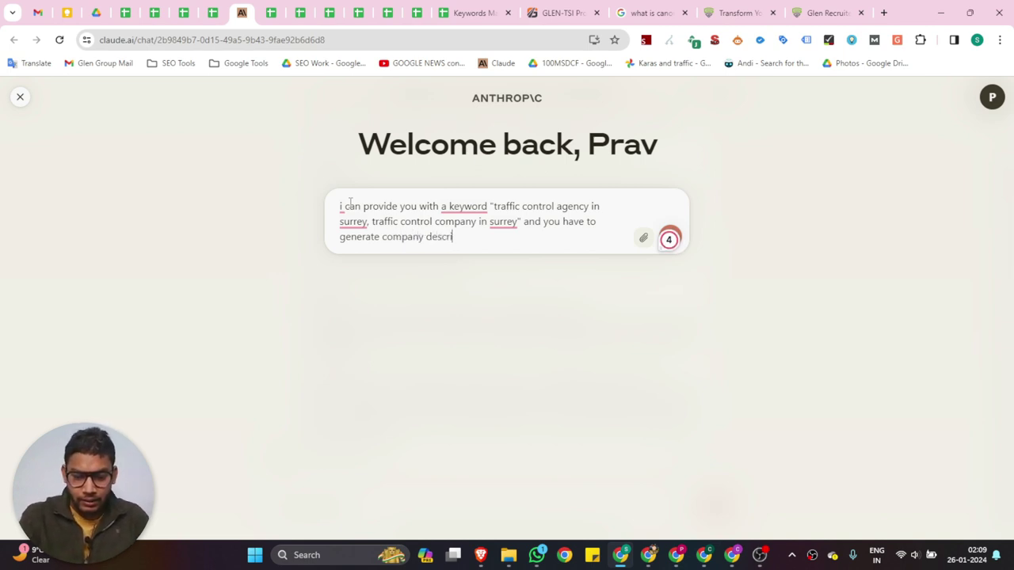
type("ption.")
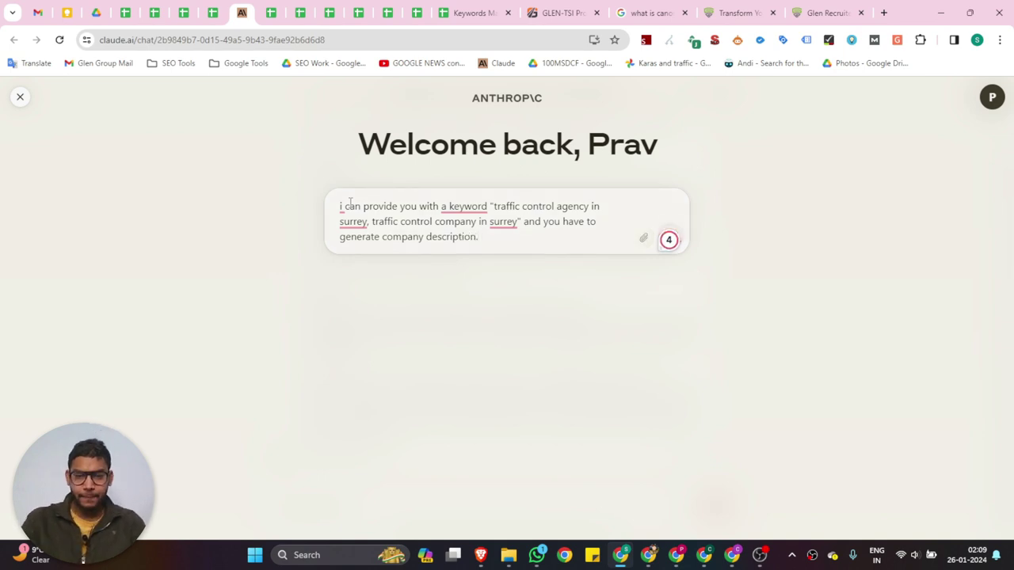
key("Return")
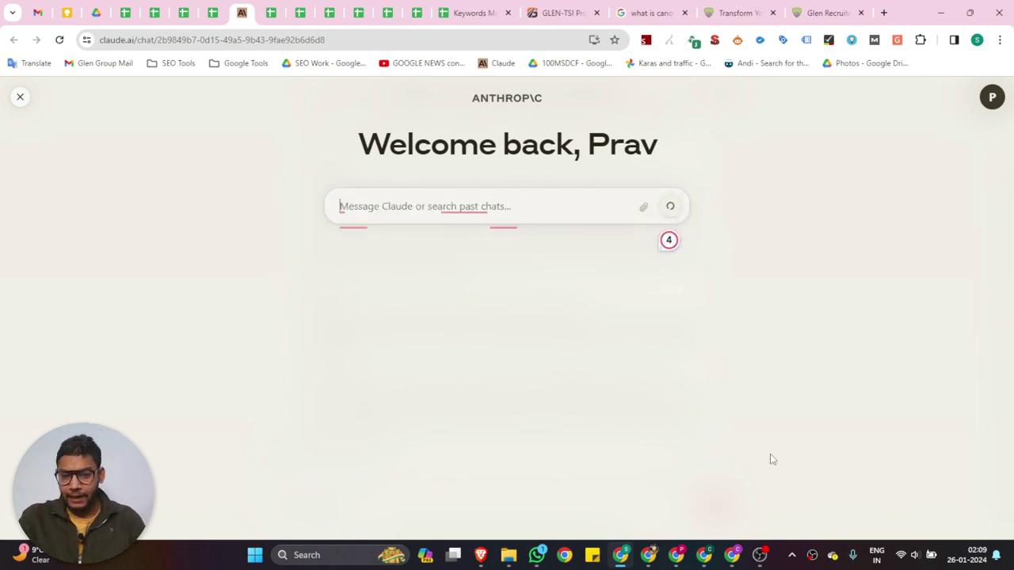
- Switch to the other browser window, close the Locations note in Google Keep and view the services listed on the Glen Traffic website
left_click(732, 557)
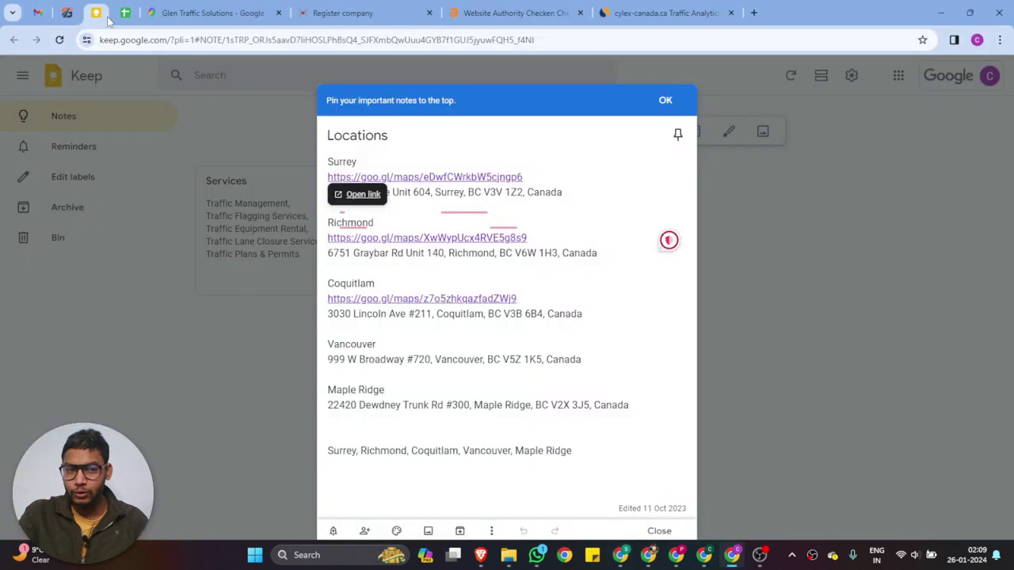
left_click(220, 214)
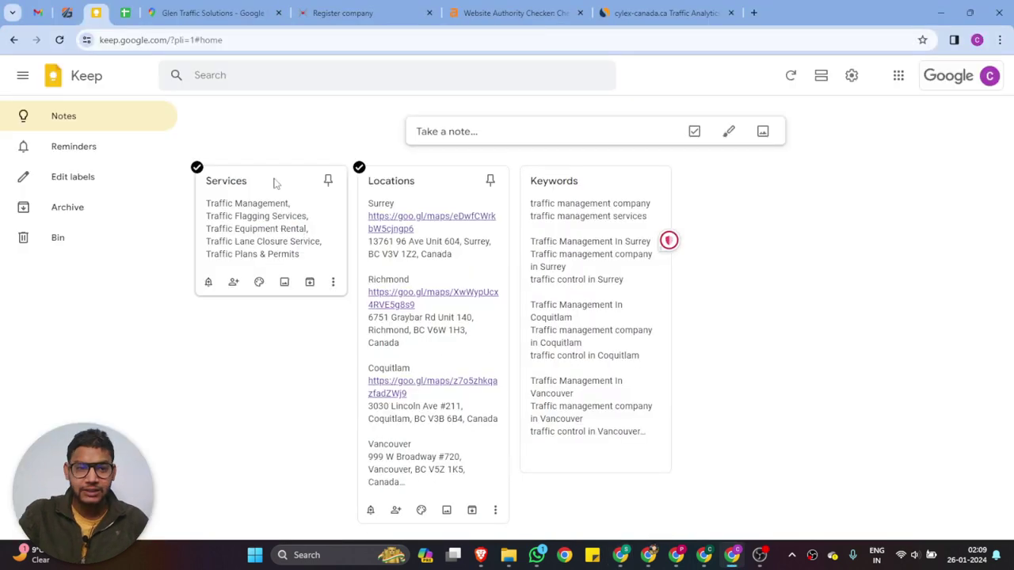
key("ctrl+shift+Tab")
mouse_move(286, 84)
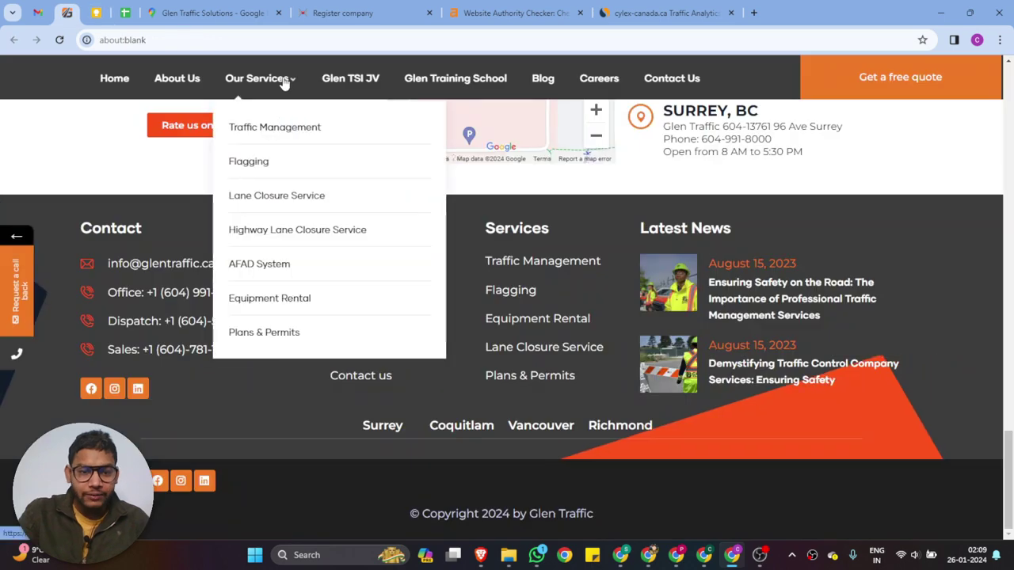
- Open the Services note in Google Keep and add "AFAD System," on a new line, with a comma after Traffic Plans & Permits
key("ctrl+Tab")
left_click(307, 246)
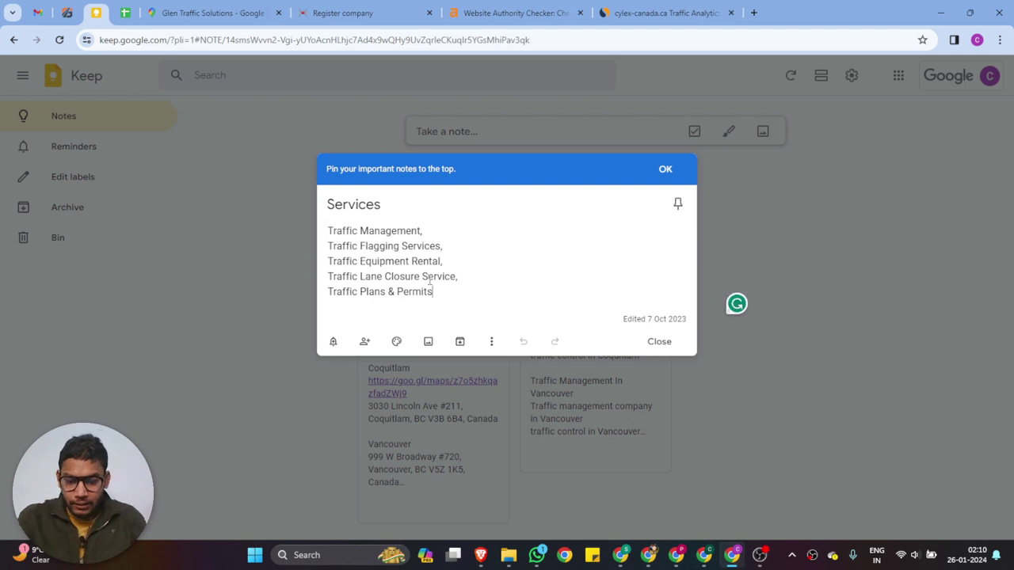
type(",")
key("Return")
type("AFA")
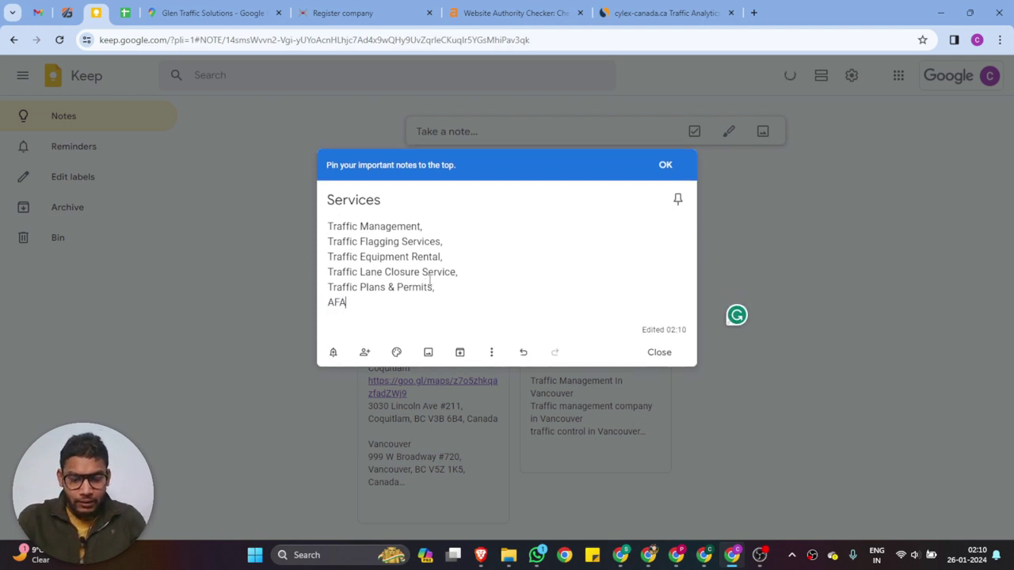
type("D System,")
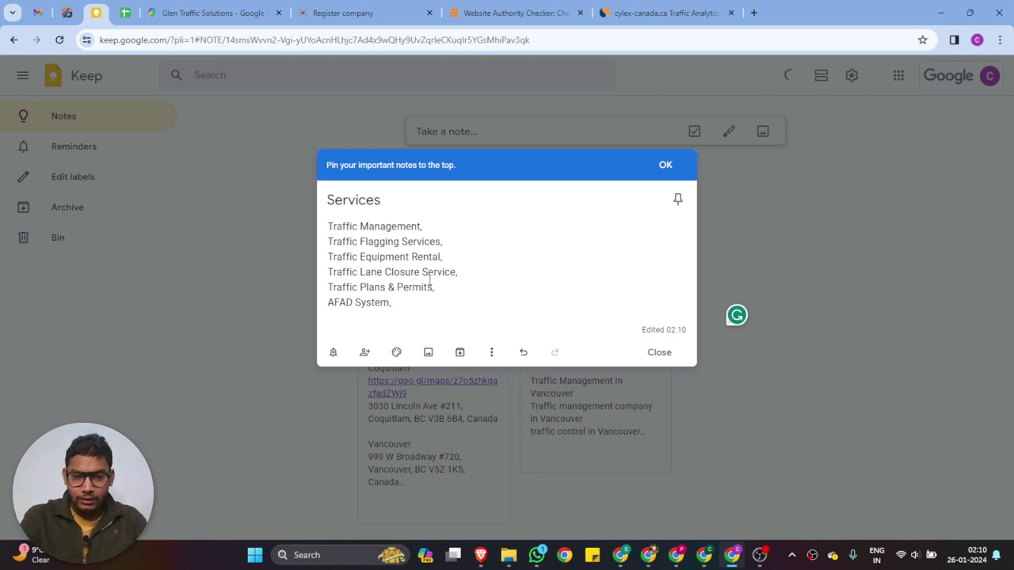
key("Return")
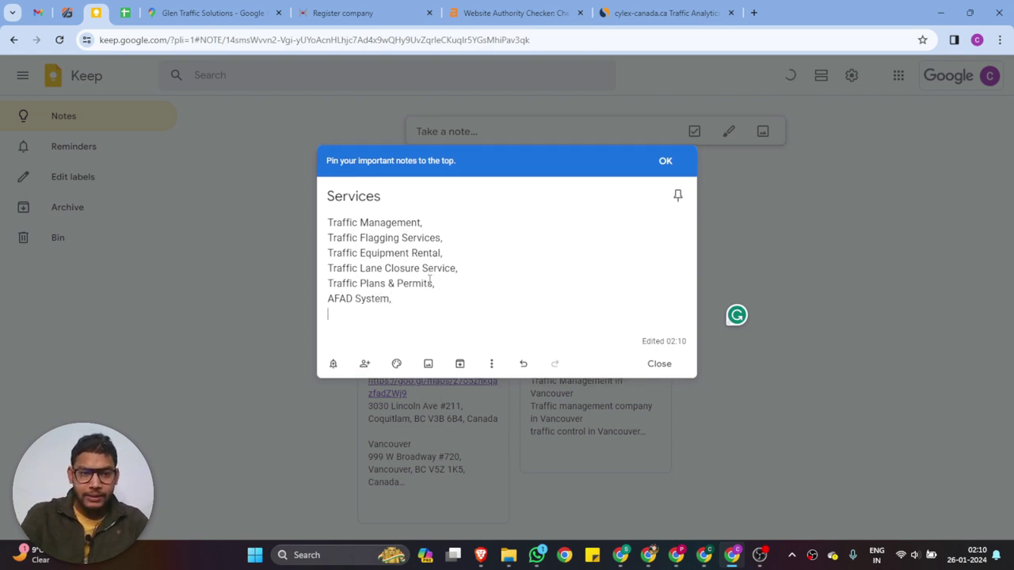
- Open the Highway Lane Closure Service page on the Glen Traffic website and copy its heading "Highway Closure Service"
left_click(67, 12)
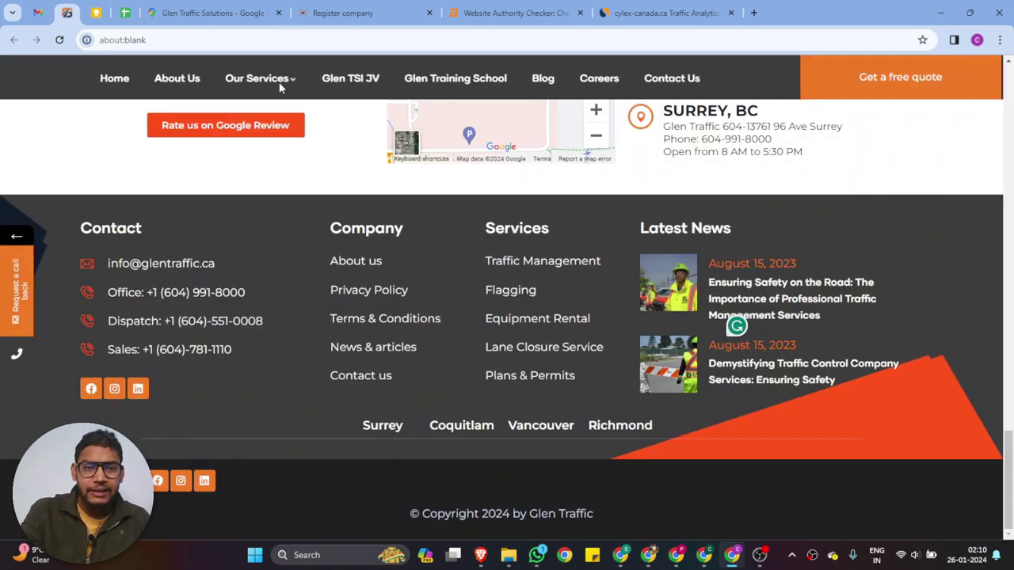
mouse_move(280, 88)
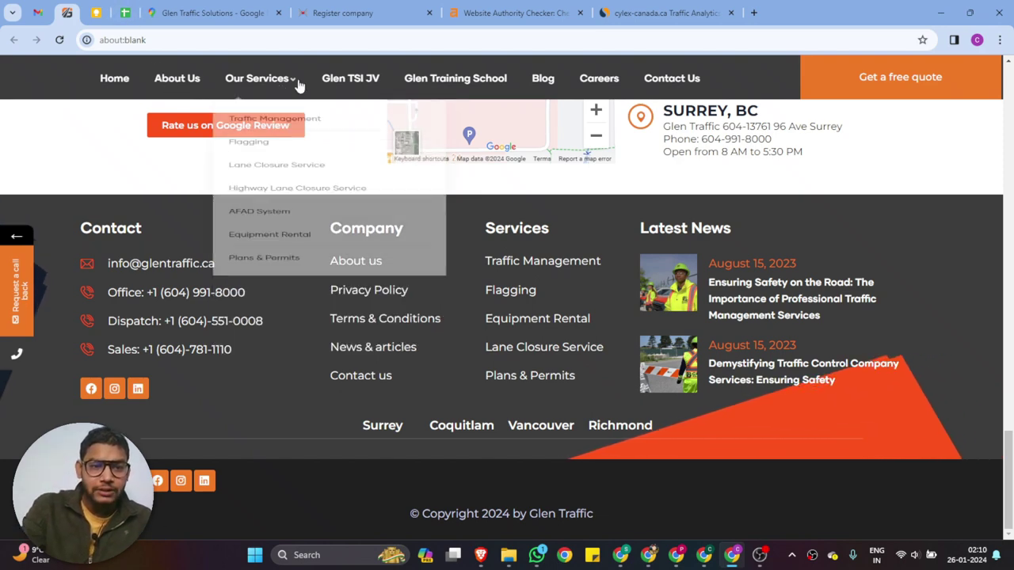
left_click(286, 233)
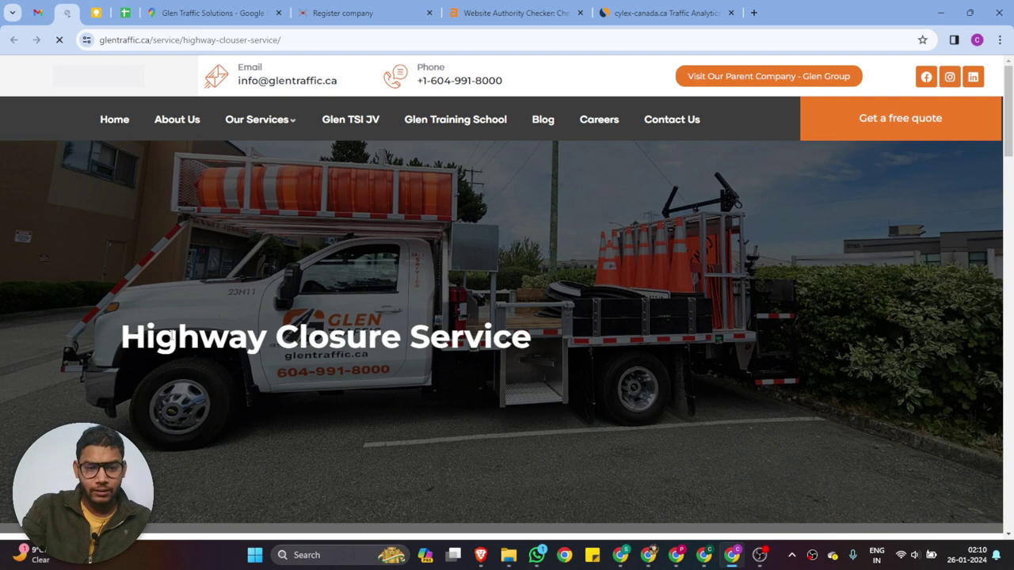
left_click_drag(115, 338, 531, 339)
key("ctrl+c")
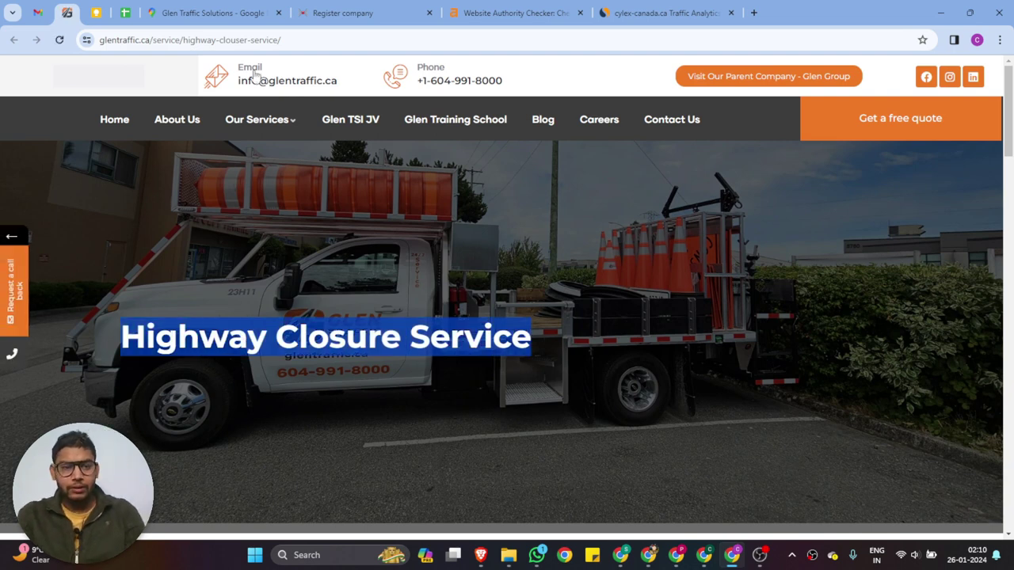
- Paste "Highway Closure Service" directly below AFAD System in the Keep Services note and copy the whole service list
left_click(94, 10)
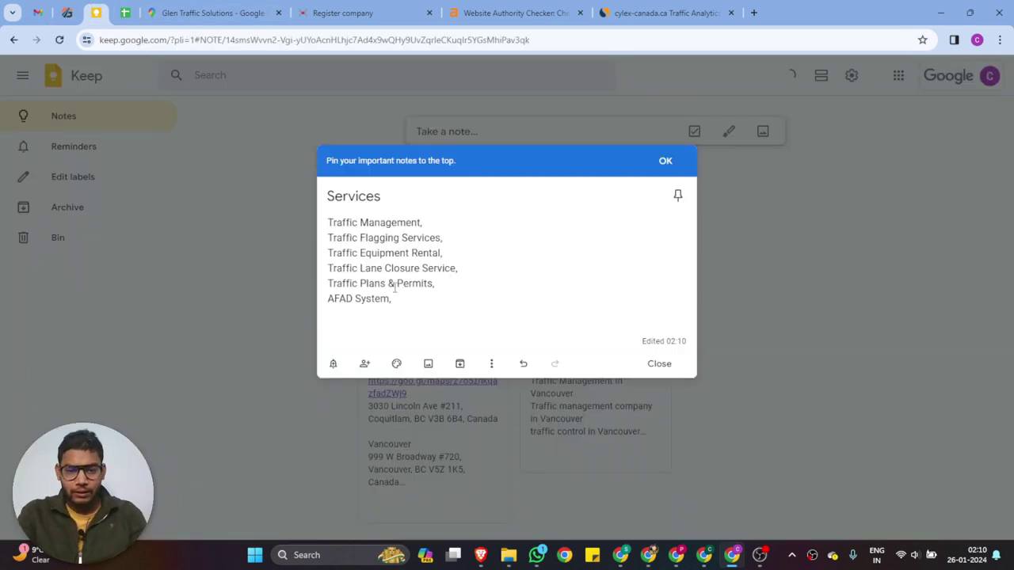
key("ctrl+v")
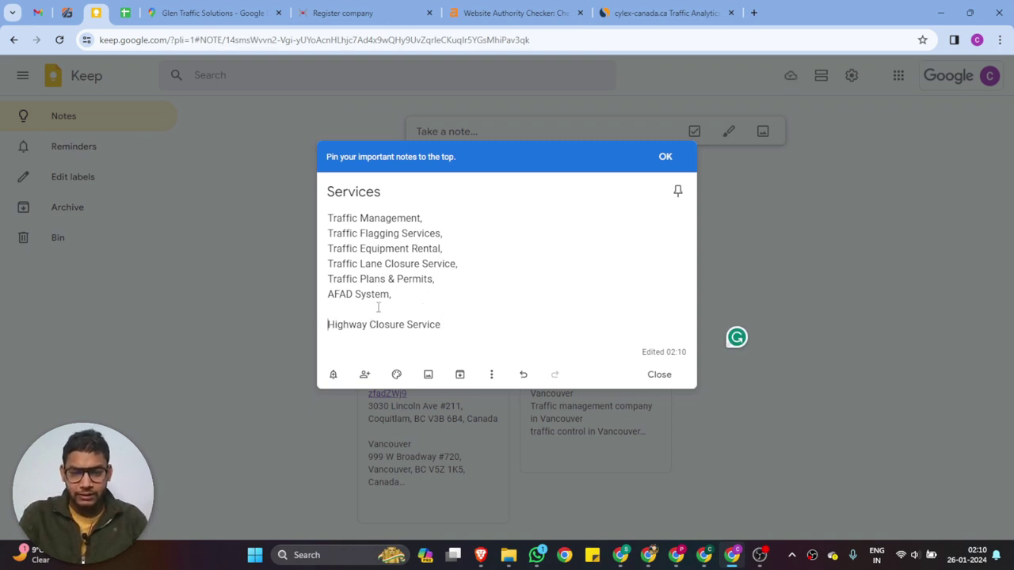
key("BackSpace")
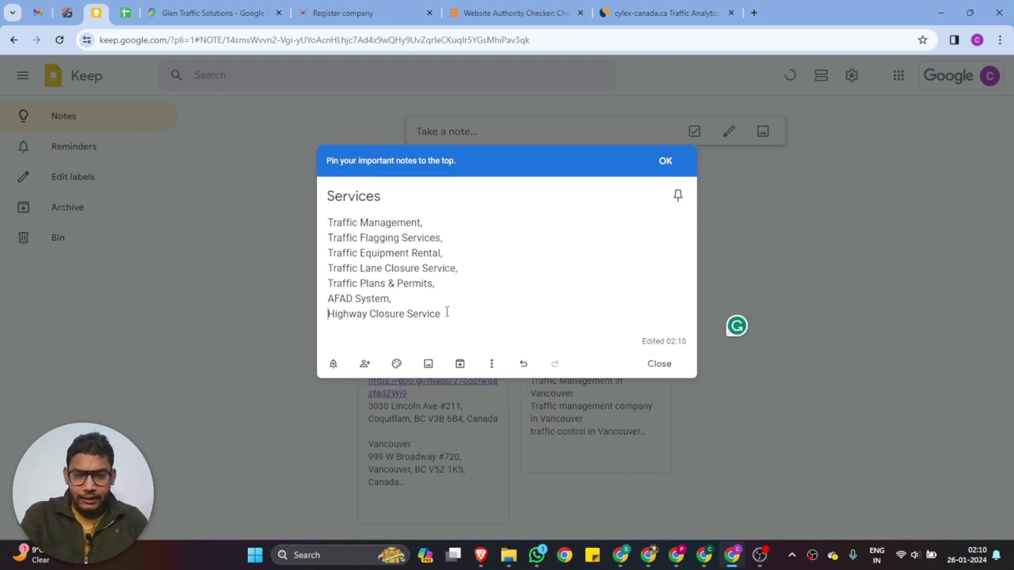
left_click_drag(444, 313, 306, 205)
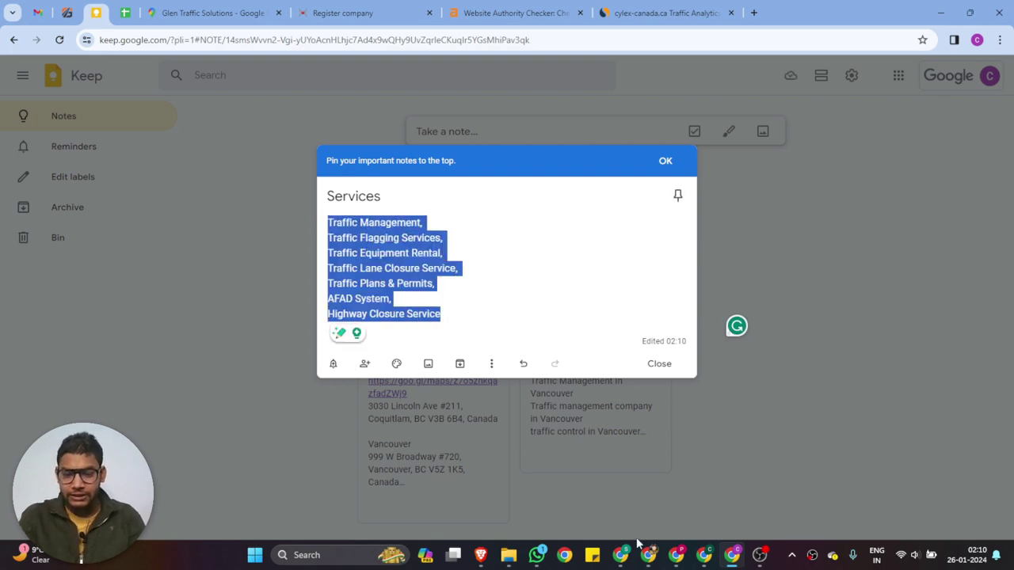
- Switch to the Claude chat in the other browser window and send the follow-up "keep short"
left_click(624, 553)
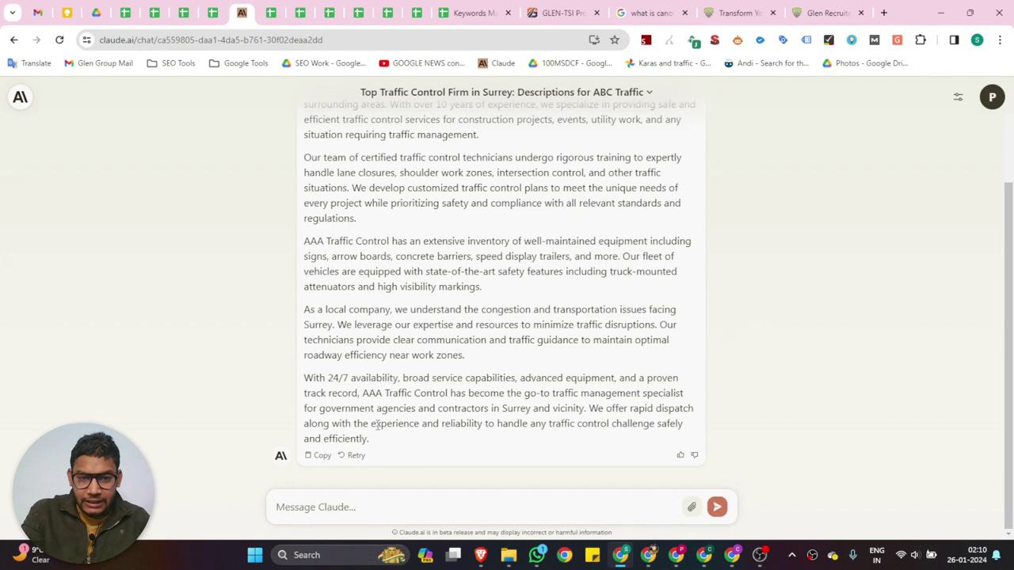
left_click(341, 495)
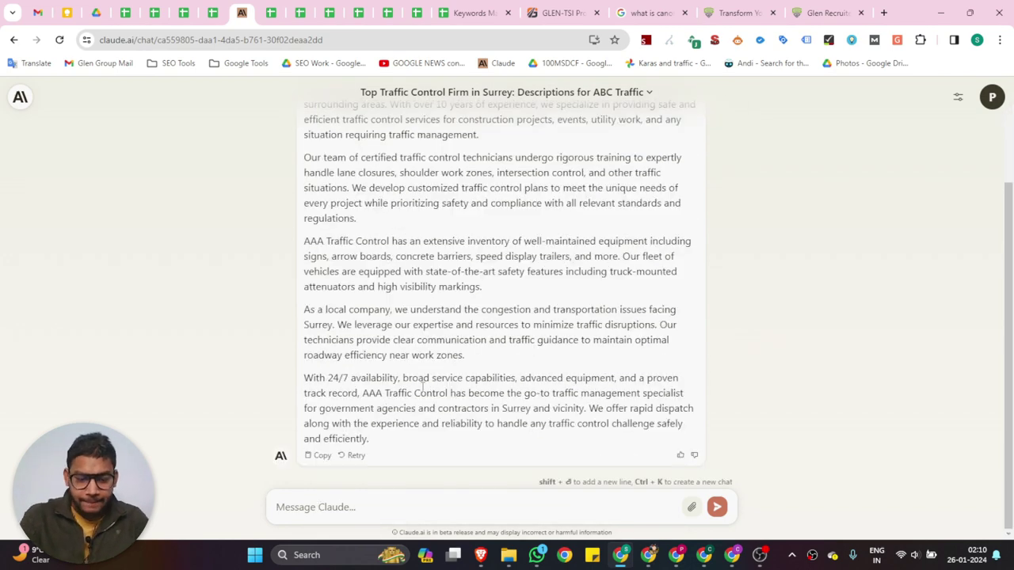
type("keep short")
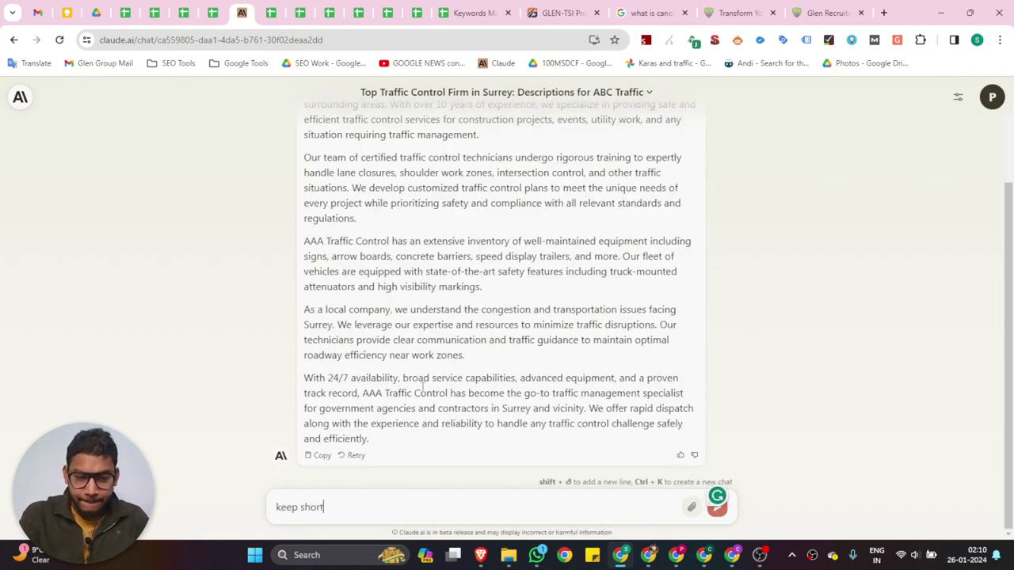
key("Return")
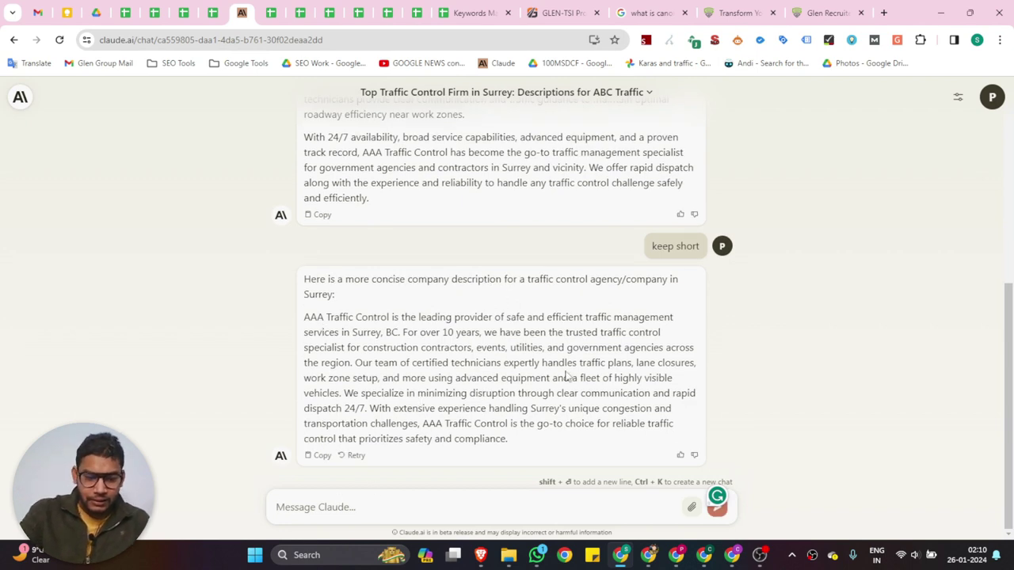
- Send Claude the message: company name "Glen Traffic"
type("company ")
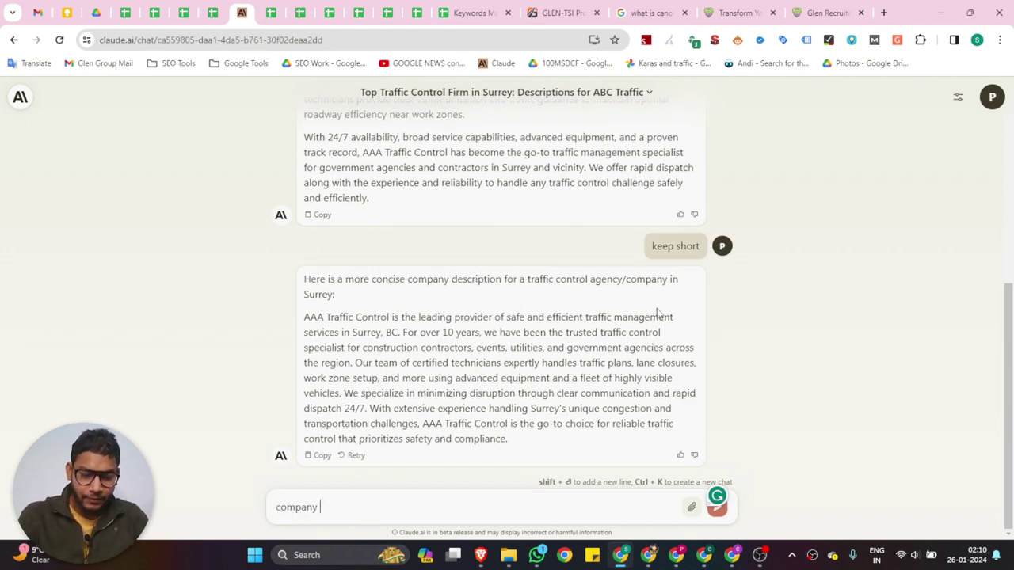
type("name")
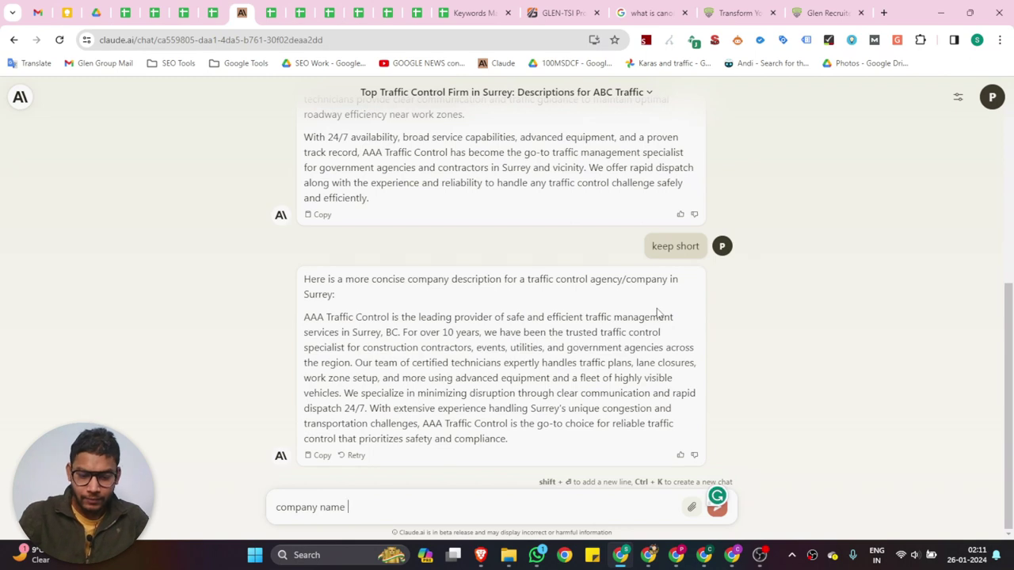
type(" \"Glen T")
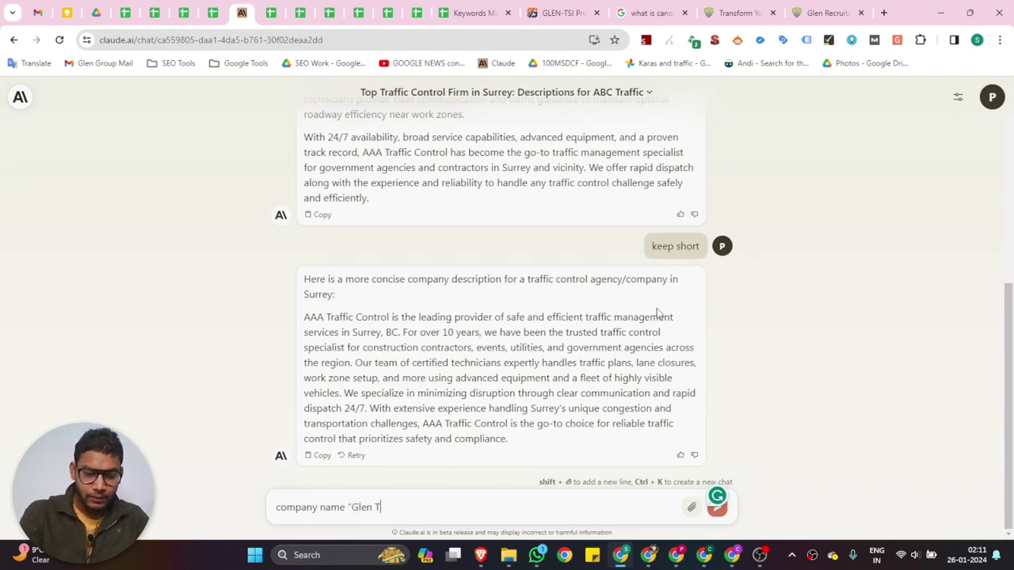
type("raffic\"")
key("Return")
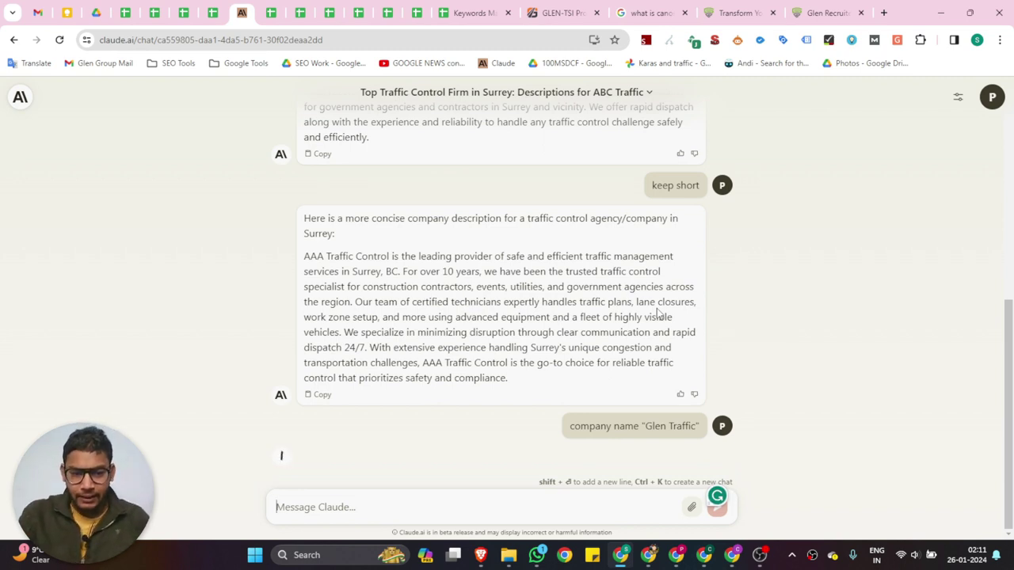
- Send Claude the company's founding year with the message "founded year 2015"
type("founde")
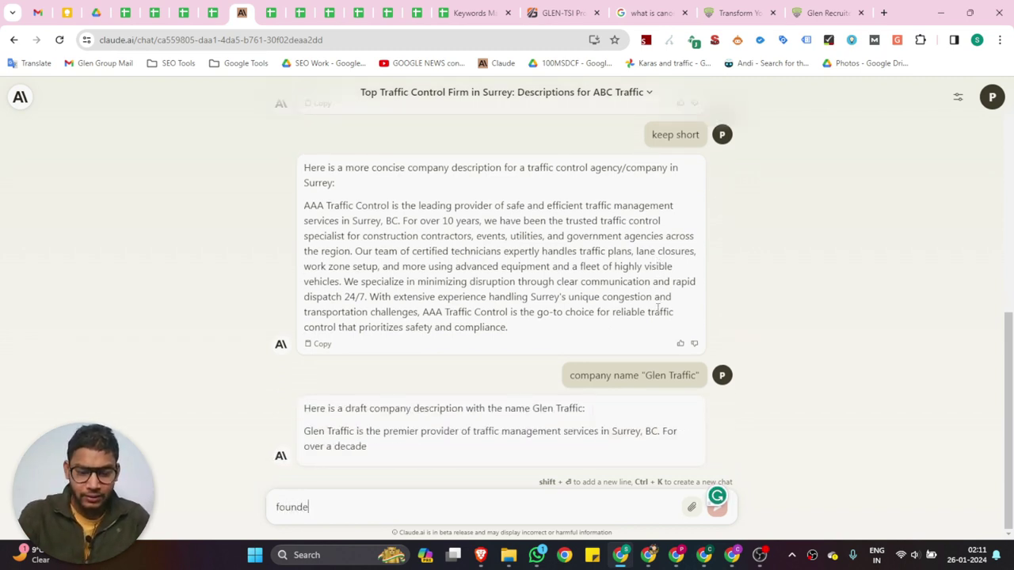
type("d year 2")
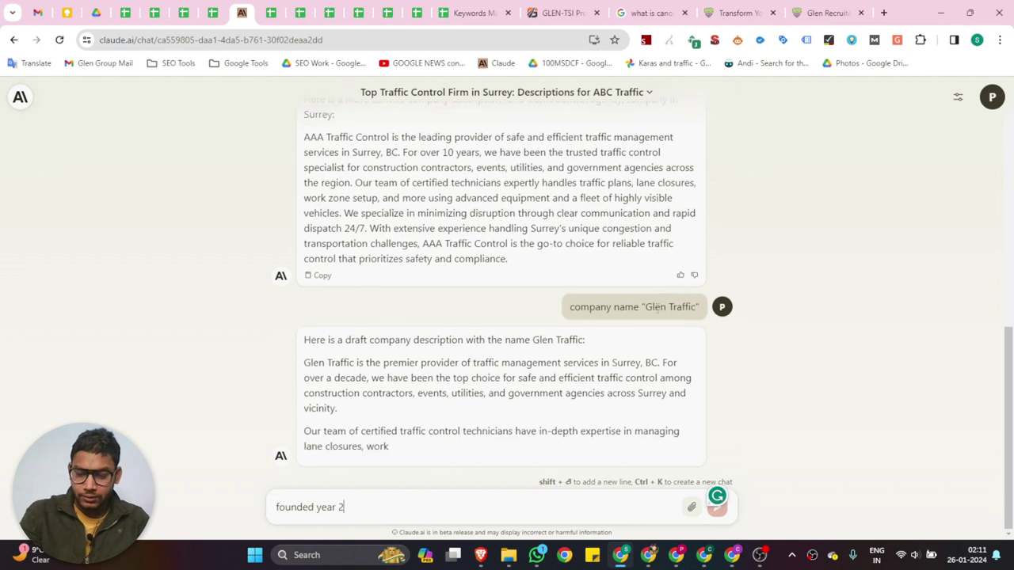
type("015")
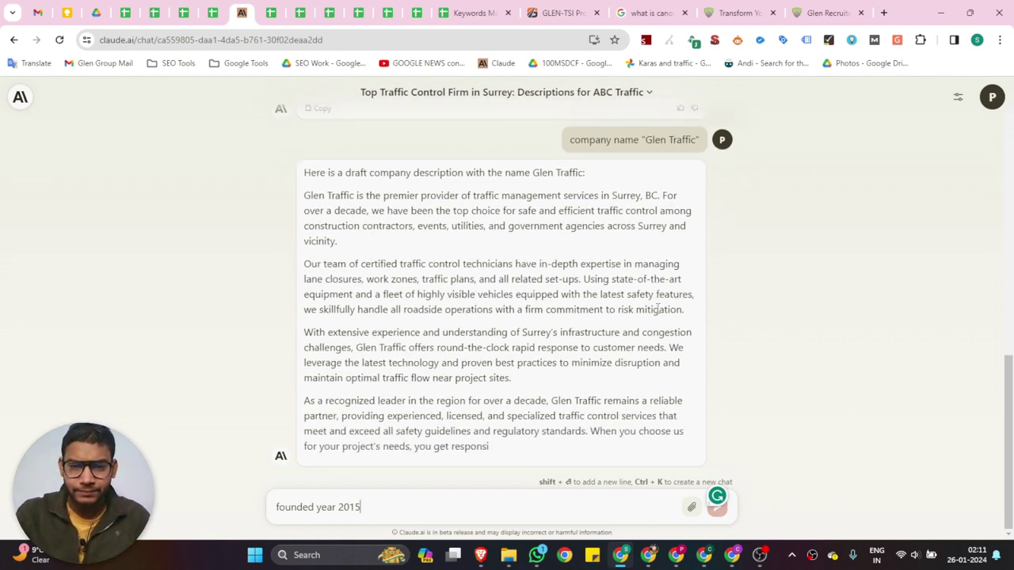
key("Return")
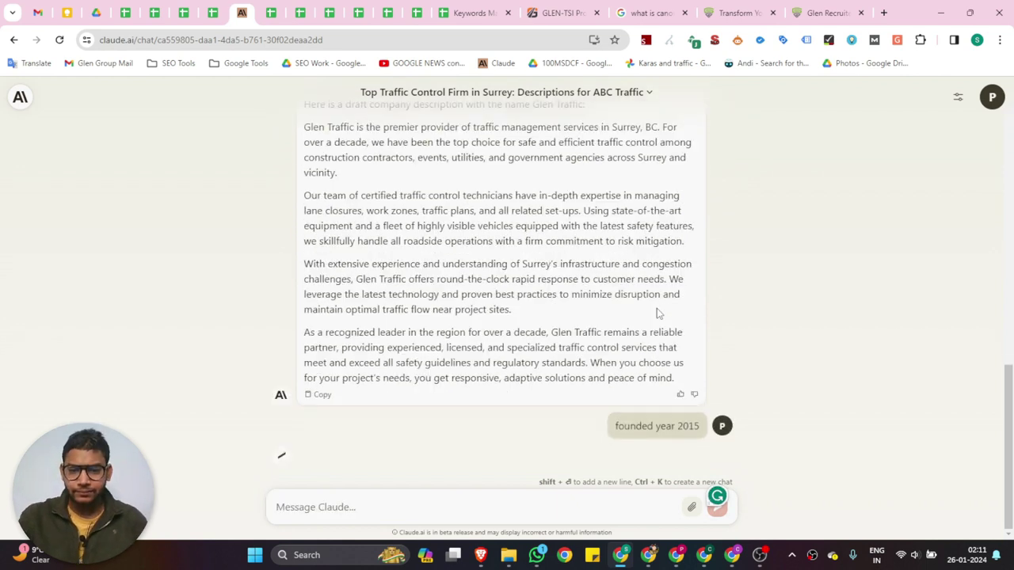
- Send Claude "our services" followed by the copied services list in quotation marks, from Traffic Management to Highway Closure Service
type("our ")
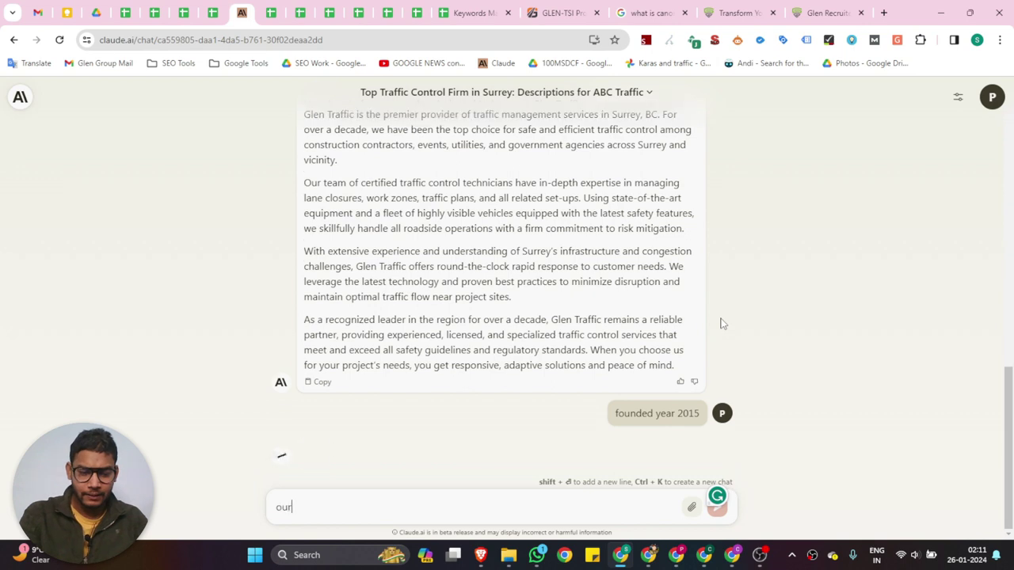
type("services")
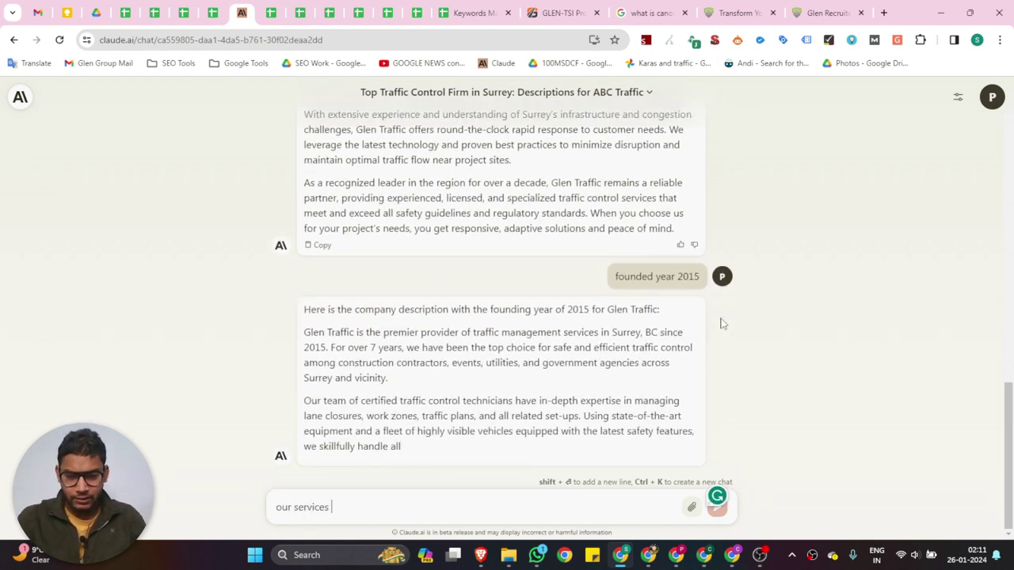
type(" \"")
type("Traffic Management, Traffic Flagging Services, Traffic Equipment Rental, Traffic Lane Closure Service, Traffic Plans & Permits,AFAD System,Highway Closure Service")
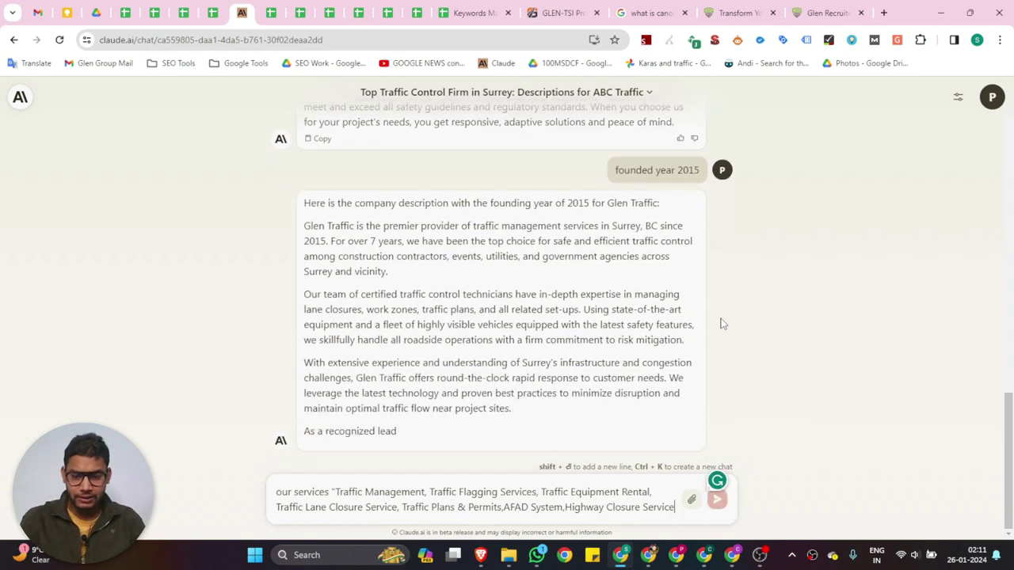
type("\"")
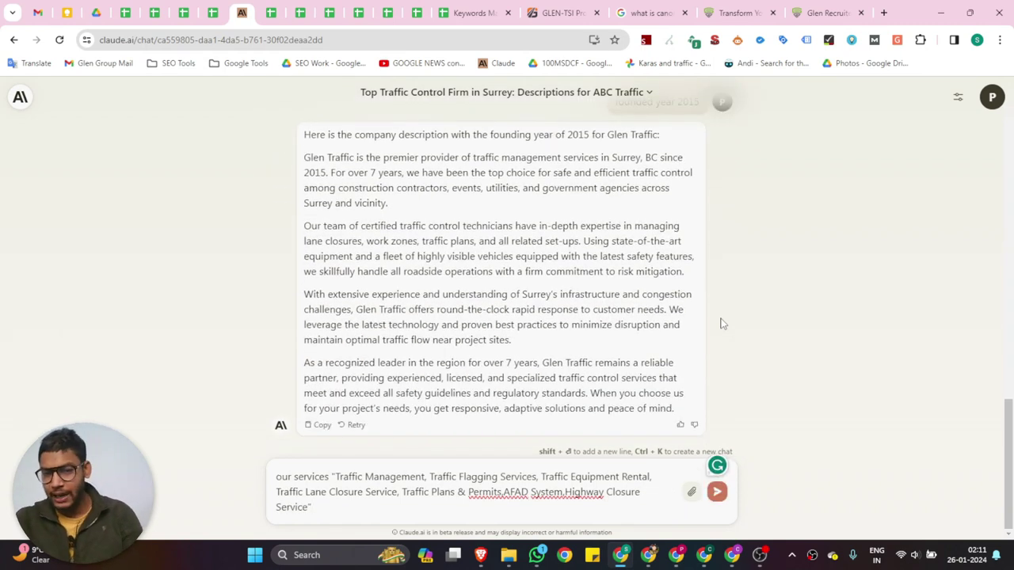
key("Return")
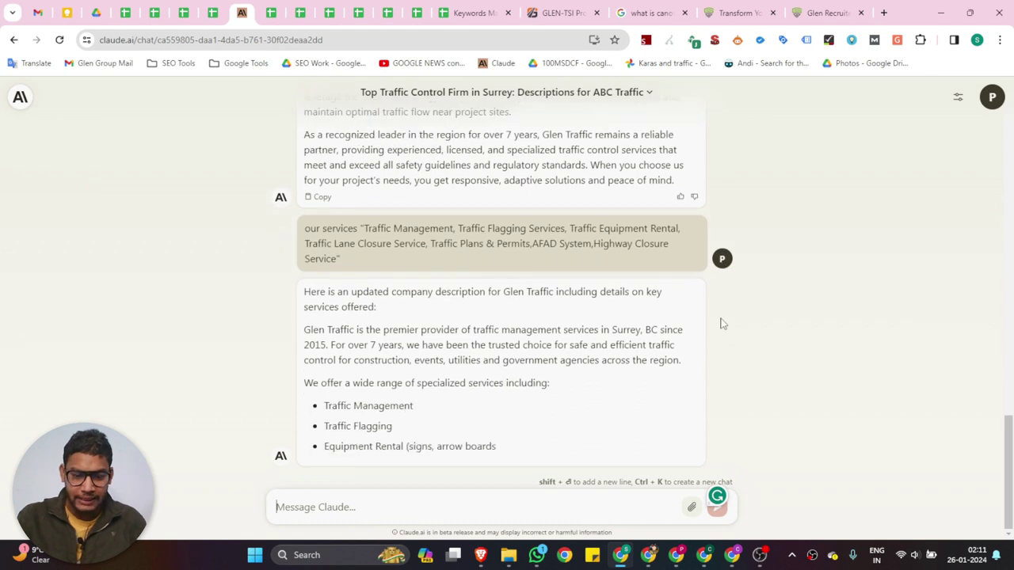
- Ask Claude to shorten the description with the message "keep short and avoide bullets points."
type("keep s")
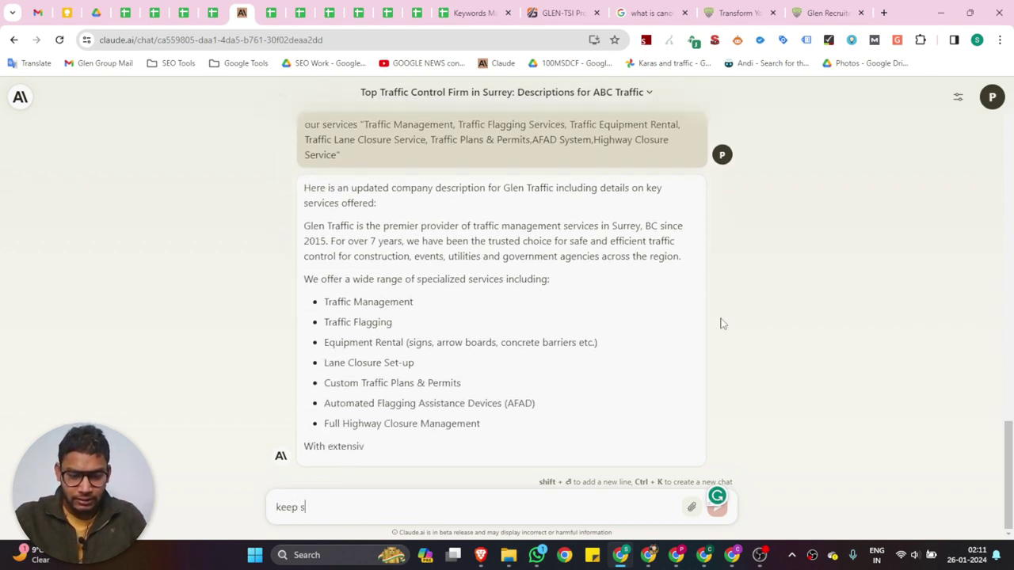
type("hort and")
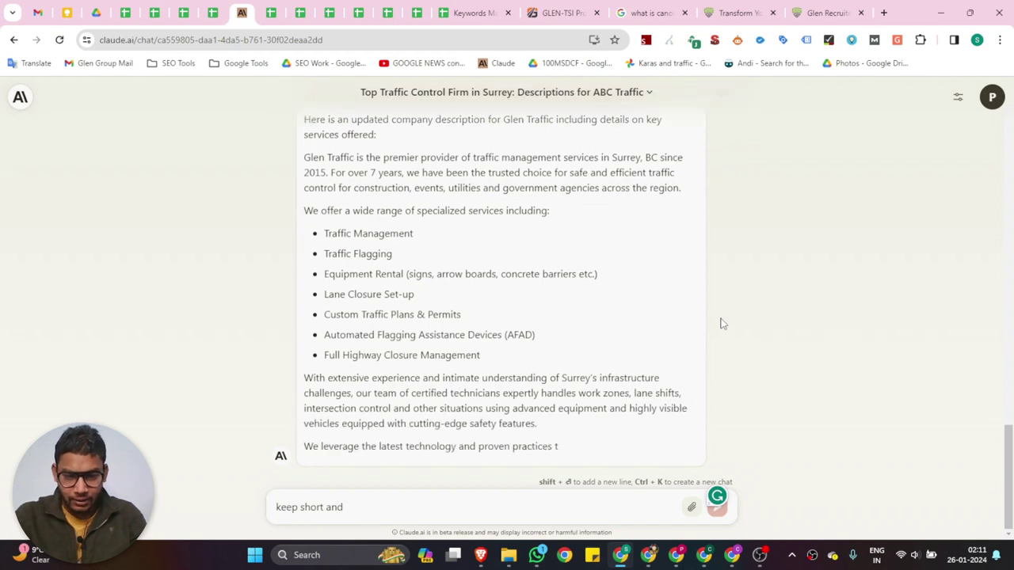
type(" a")
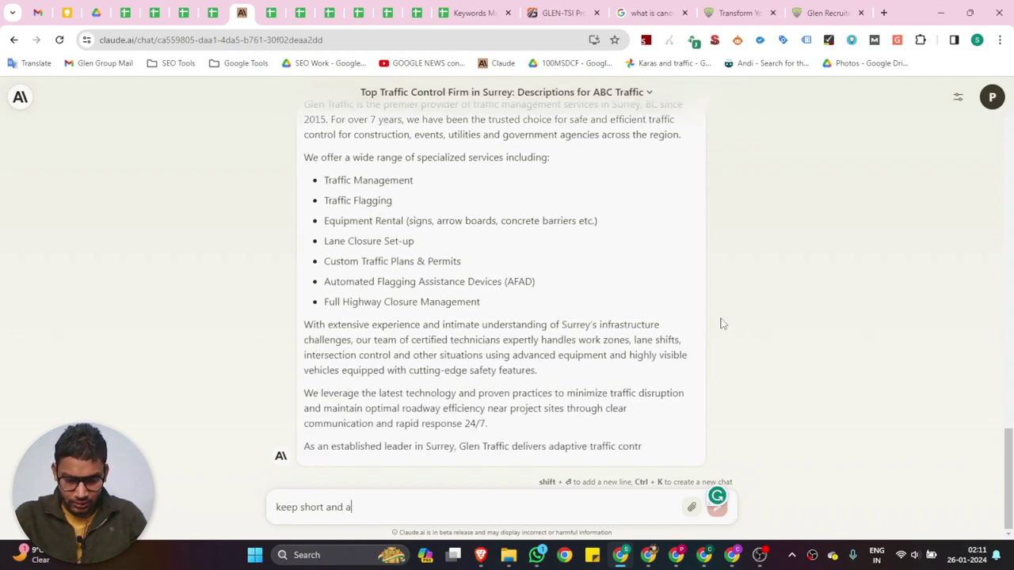
type("voide bullets points.")
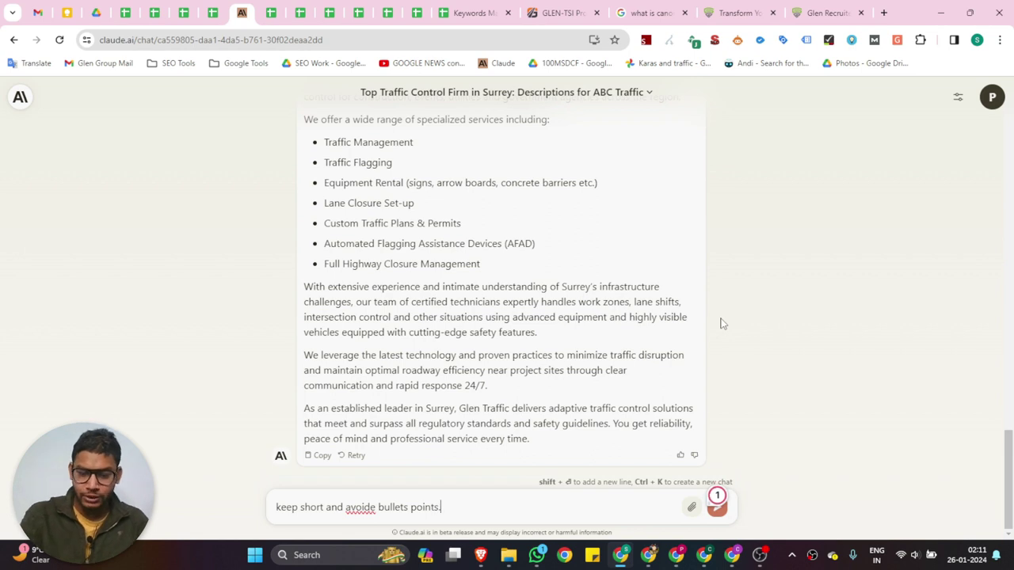
key("Return")
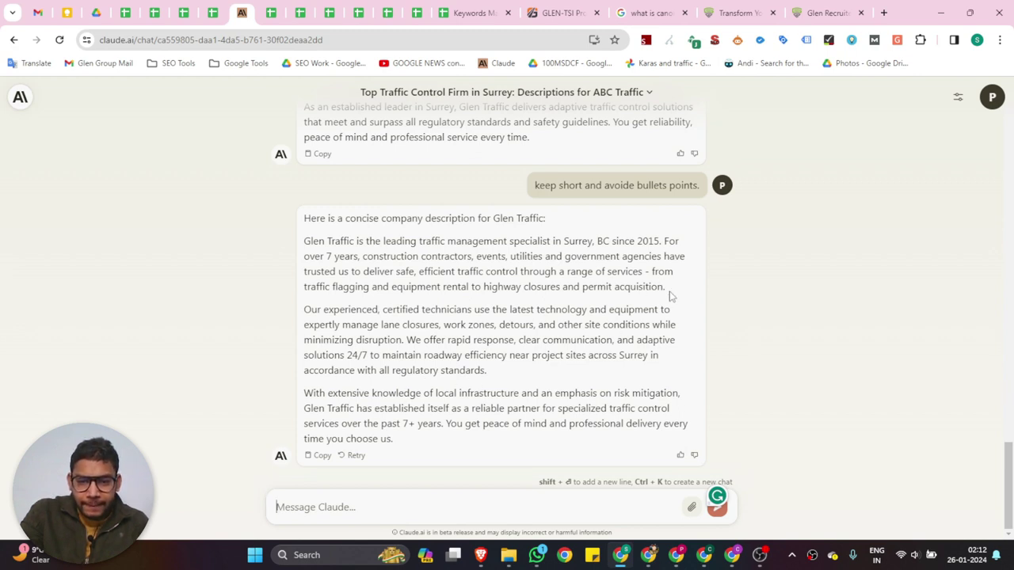
- Copy the first paragraph of Claude's concise company description into the Short Description of the Cylex business profile
left_click_drag(670, 296, 305, 242)
key("ctrl+c")
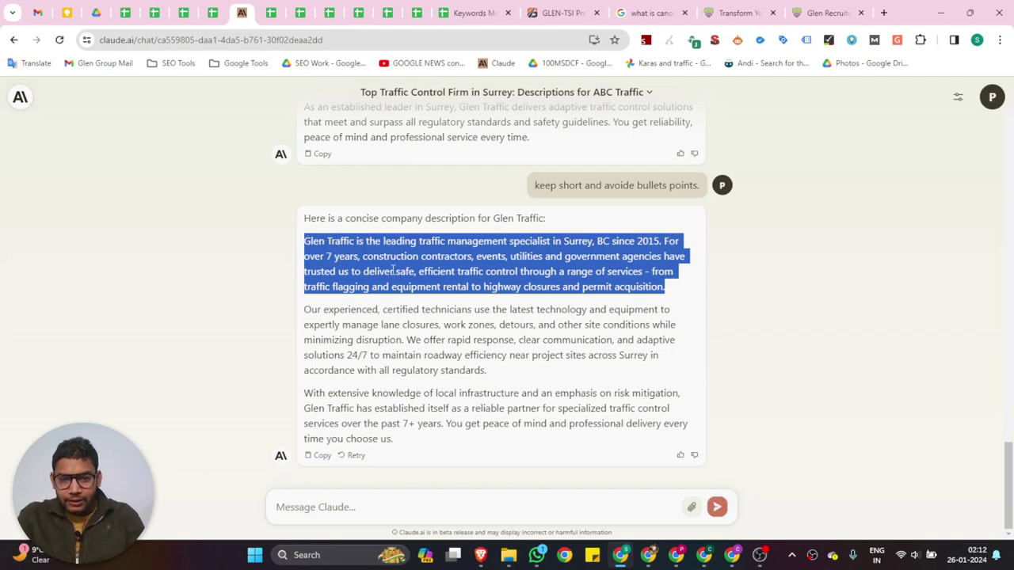
left_click(732, 554)
left_click(238, 13)
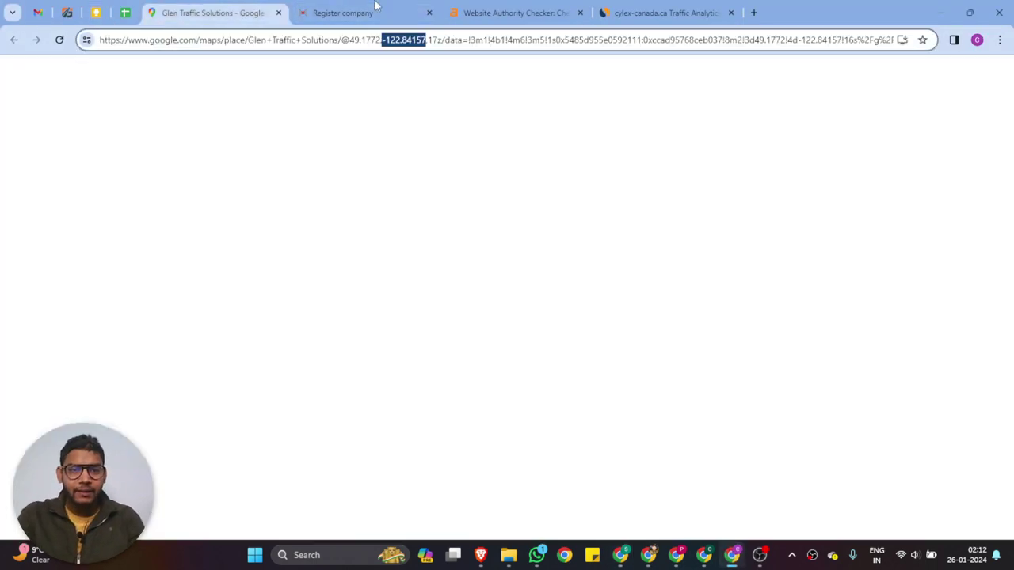
left_click(372, 13)
key("ctrl+v")
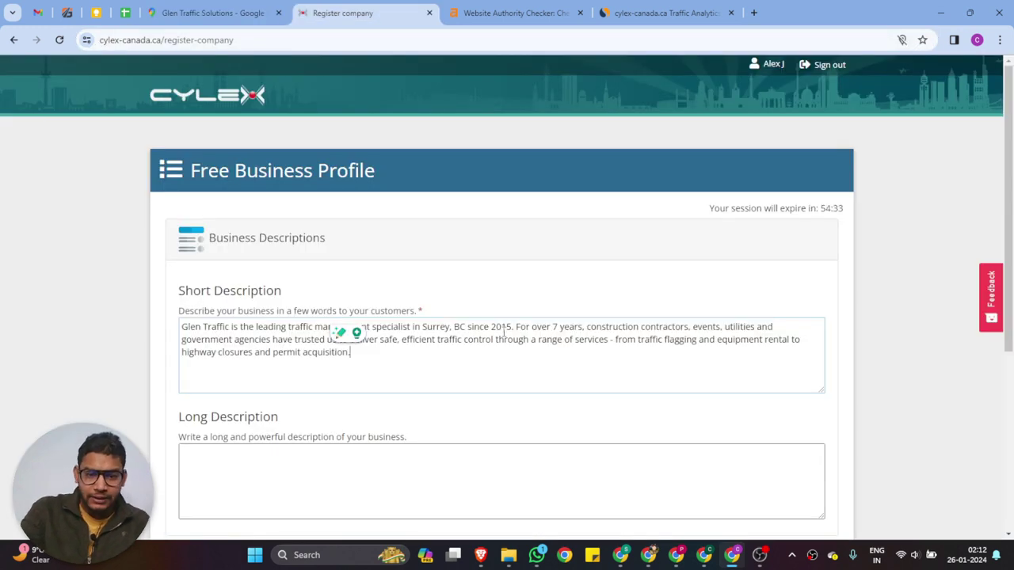
- Copy all three paragraphs of Claude's concise description into the Cylex Long Description and continue to the opening hours
left_click(623, 563)
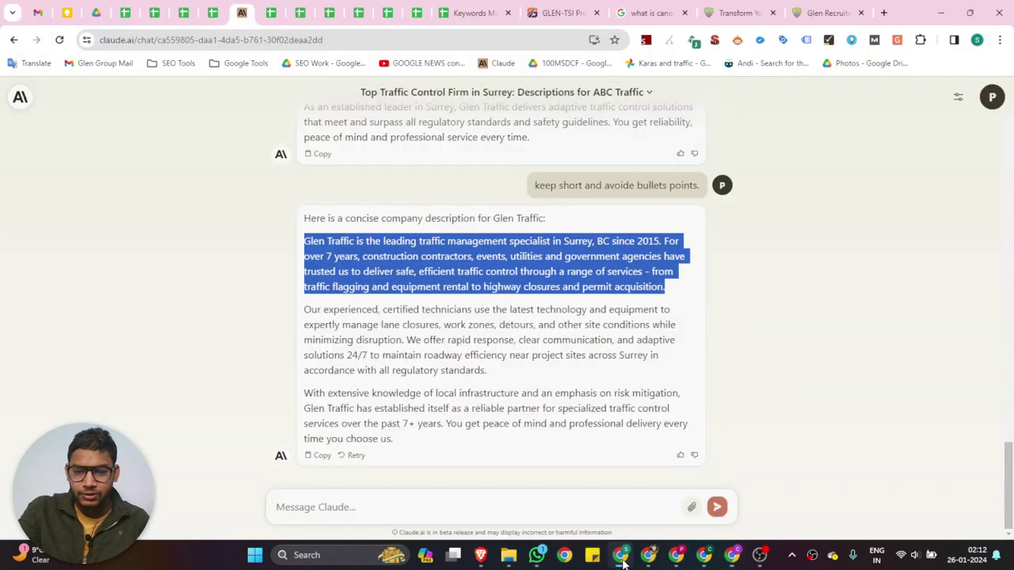
left_click(368, 421)
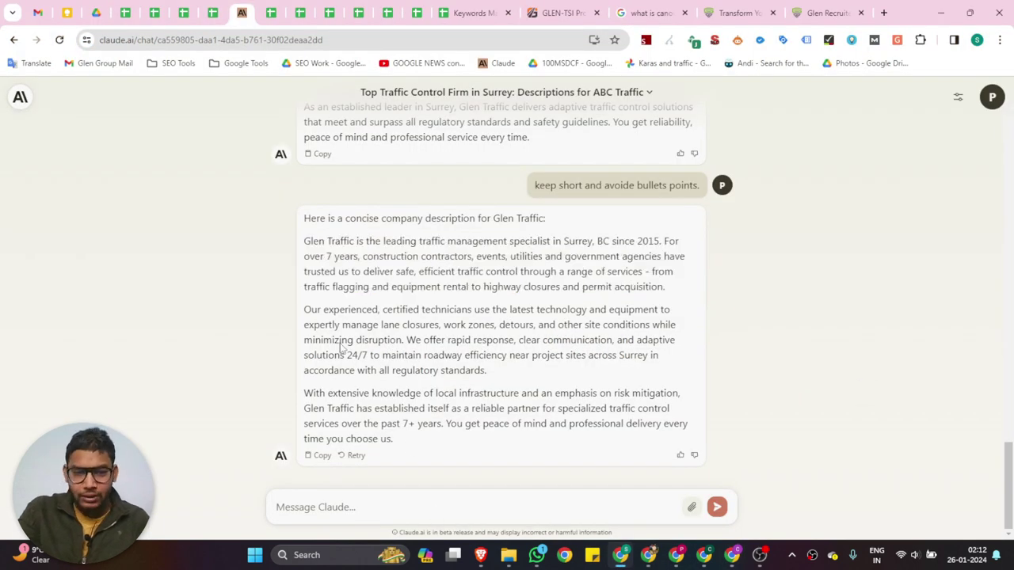
left_click_drag(394, 441, 307, 245)
scroll(563, 226, "up", 3)
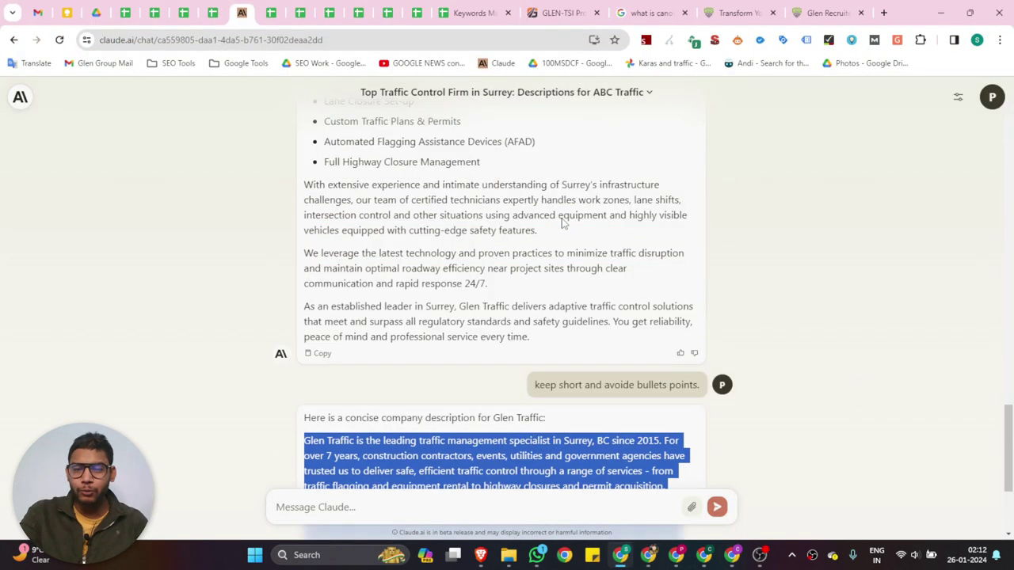
scroll(563, 224, "down", 3)
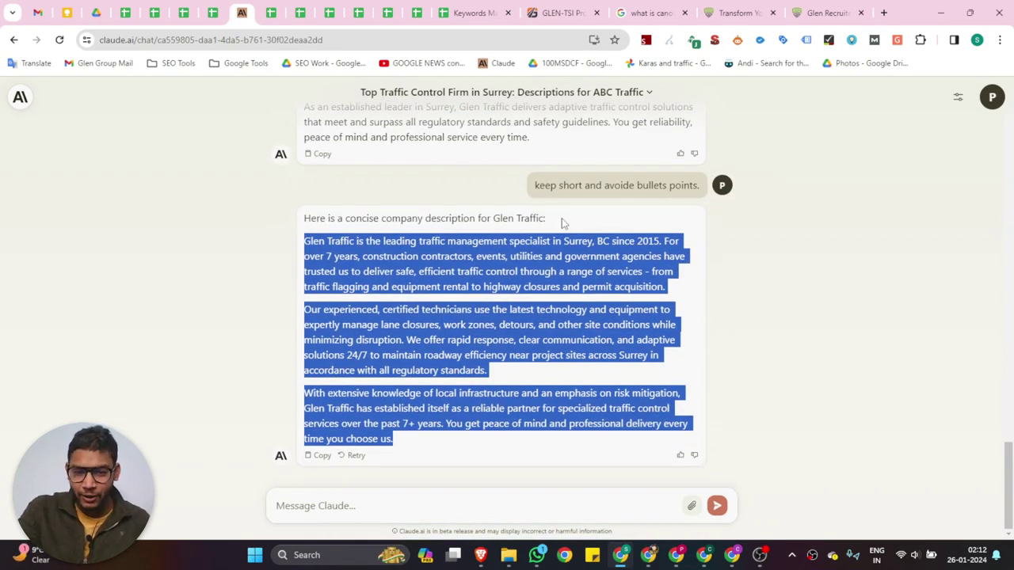
left_click(732, 554)
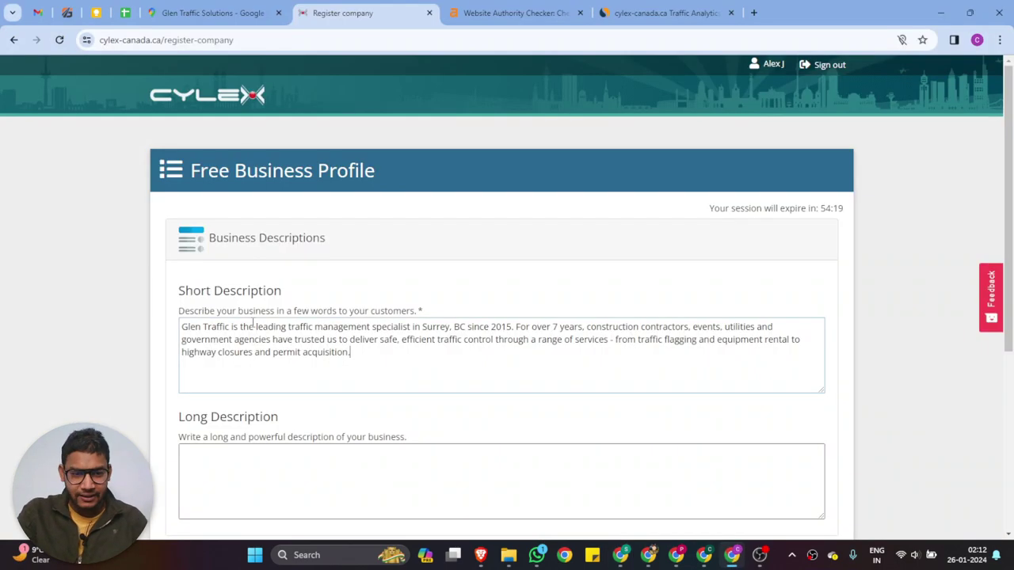
scroll(237, 301, "down", 2)
left_click(221, 272)
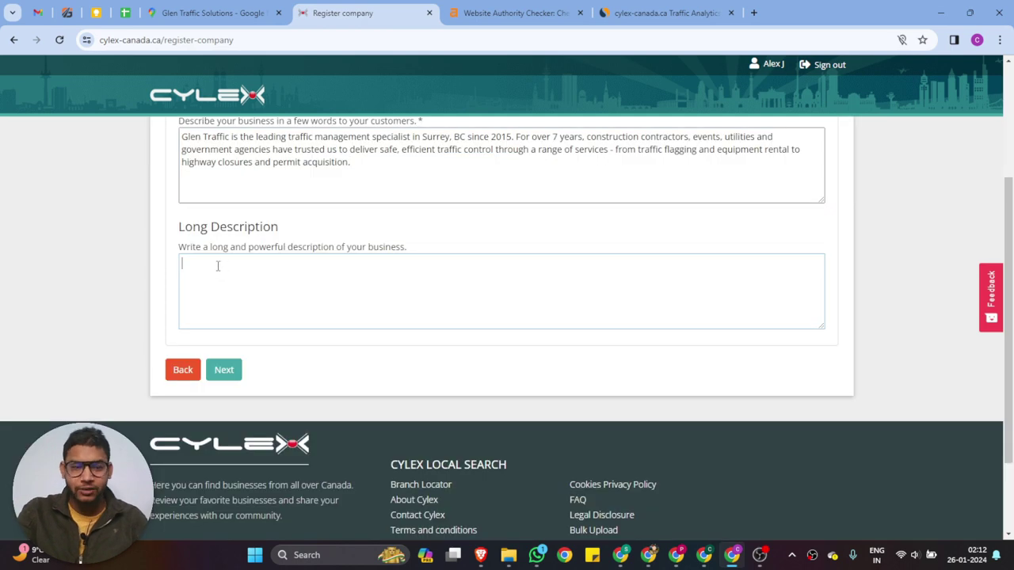
key("ctrl+v")
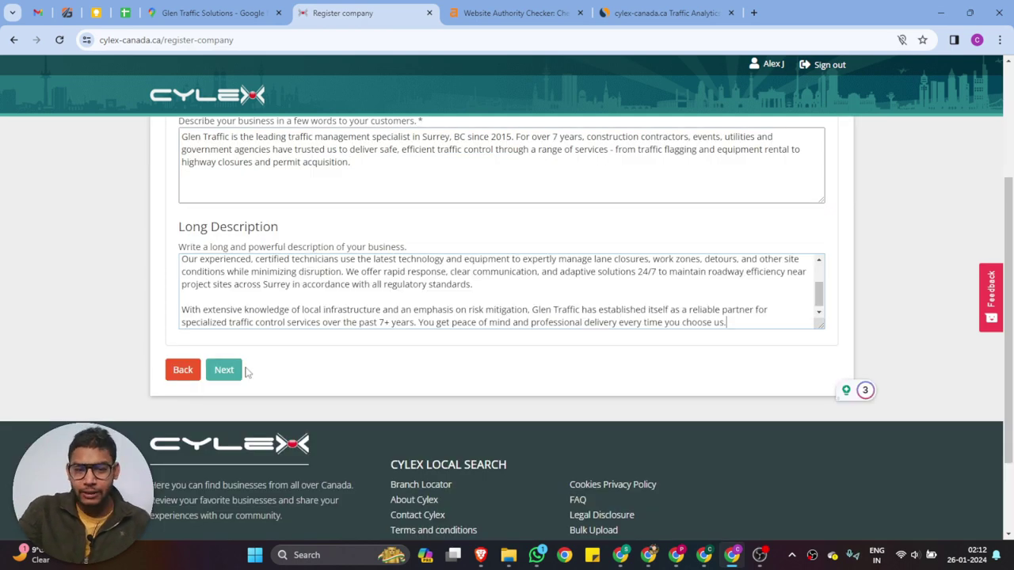
left_click(226, 370)
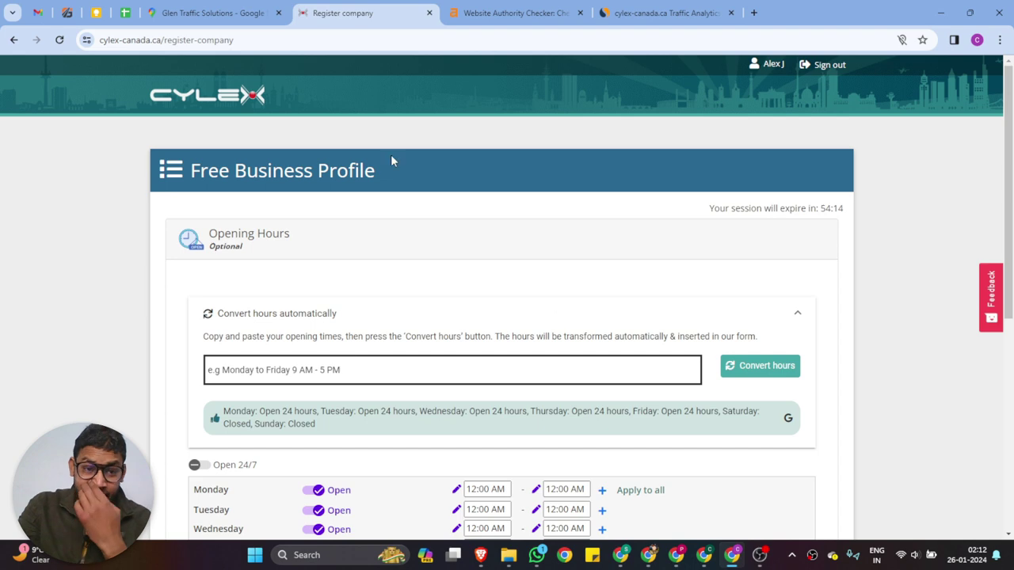
- Check Glen Traffic Solutions' opening hours on its Google Maps listing against the weekly hours in the Cylex form
left_click(238, 13)
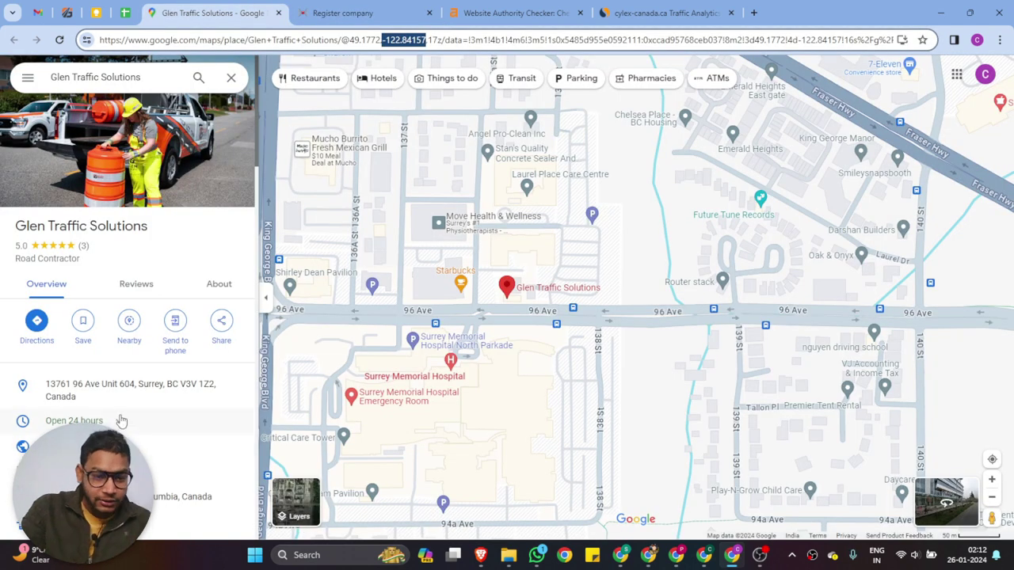
key("ctrl+Tab")
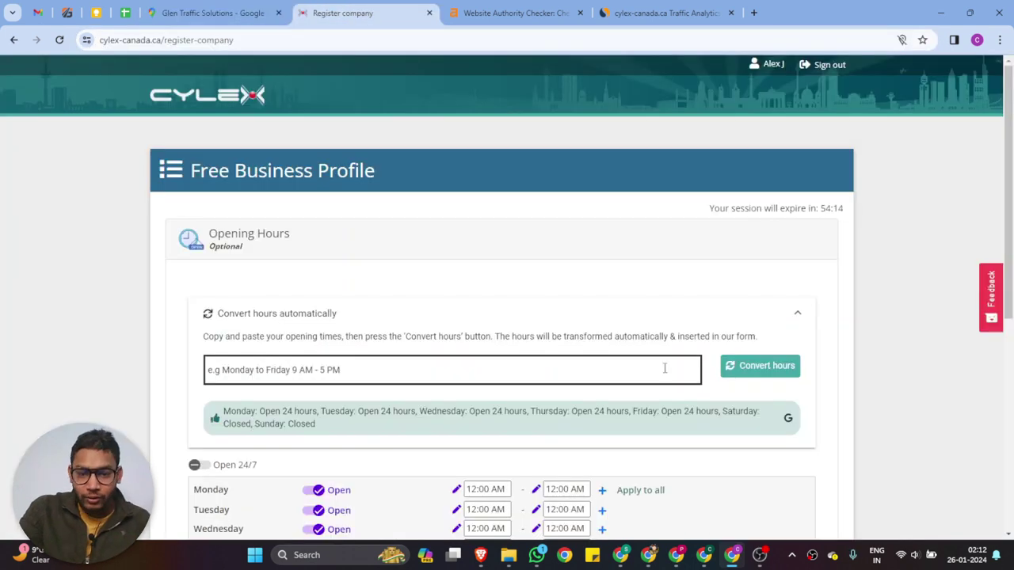
scroll(572, 379, "down", 2)
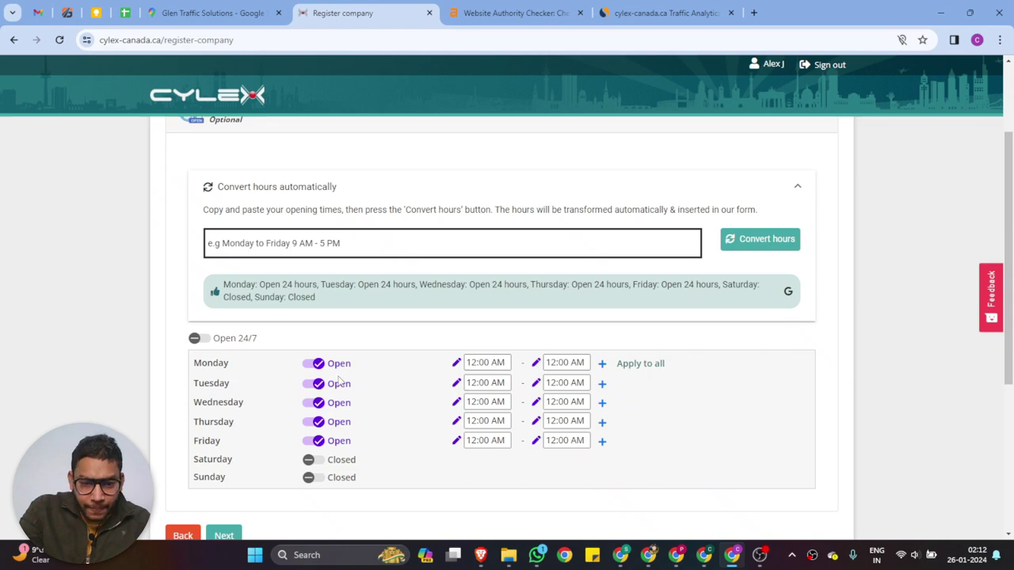
- Mark Monday through Friday as closed in the opening hours
left_click(491, 362)
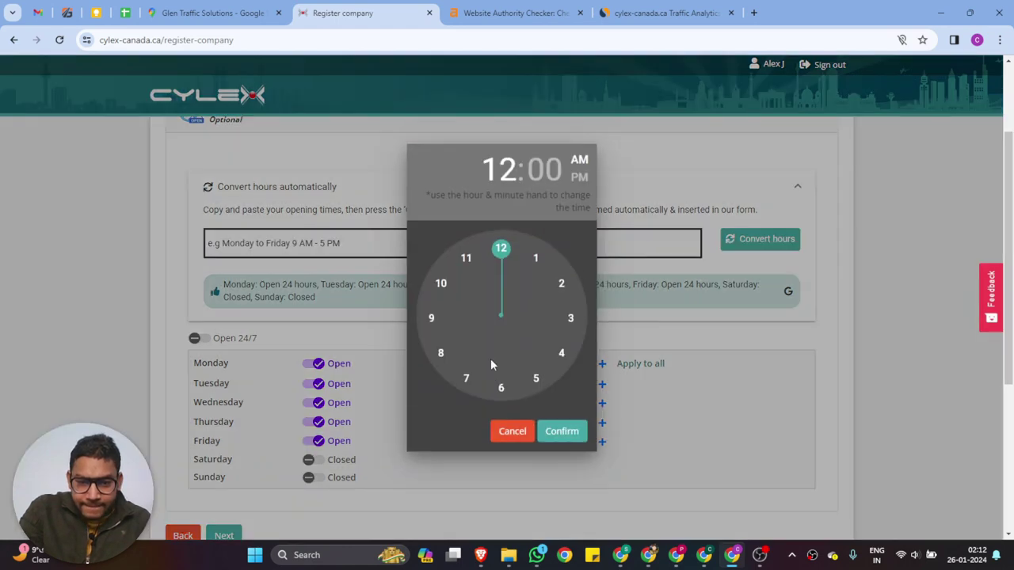
left_click(600, 324)
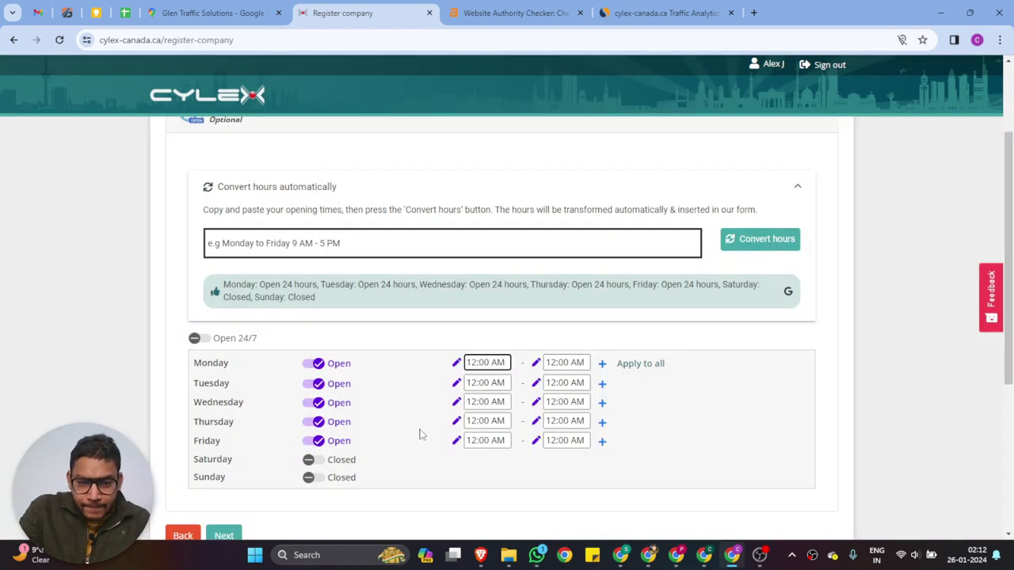
left_click(320, 366)
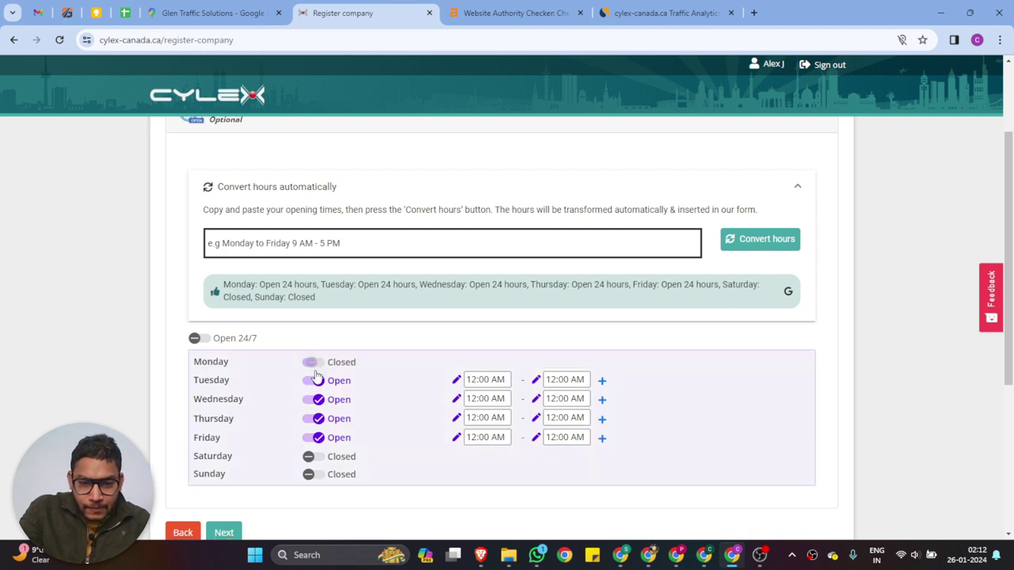
left_click(319, 382)
left_click(319, 398)
left_click(322, 417)
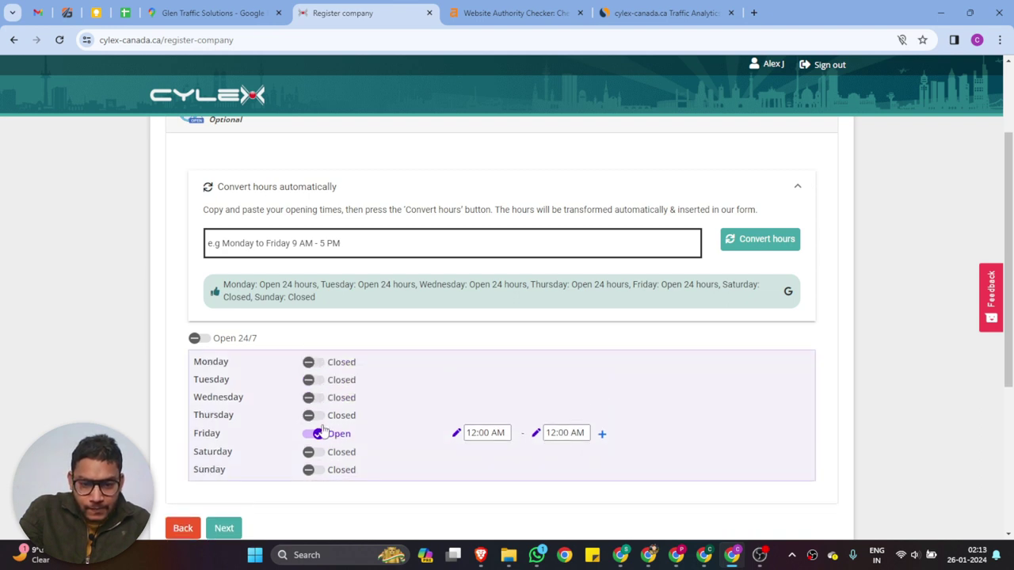
left_click(319, 435)
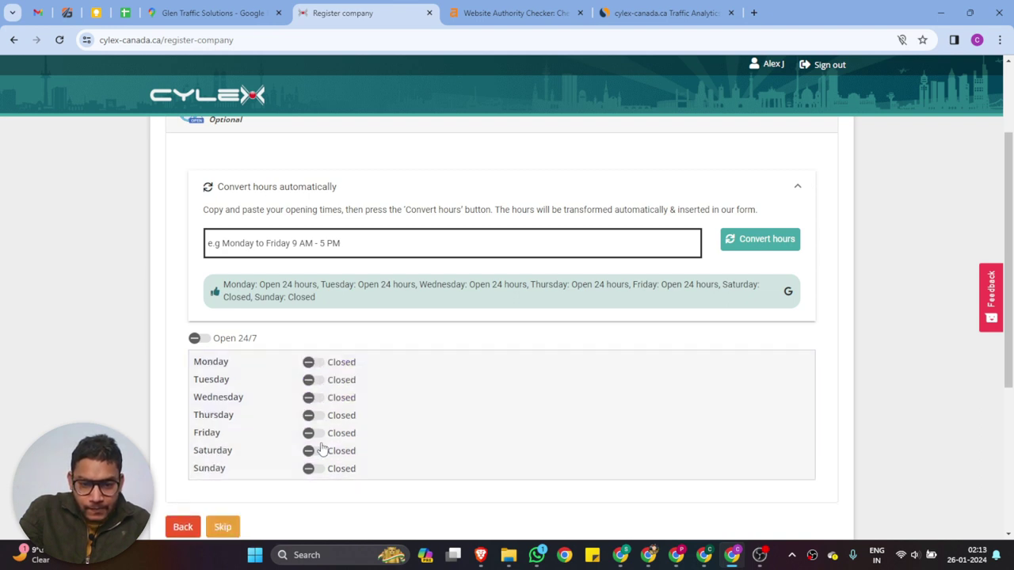
- Set the opening hours to Open 24/7 for all seven days
left_click(200, 340)
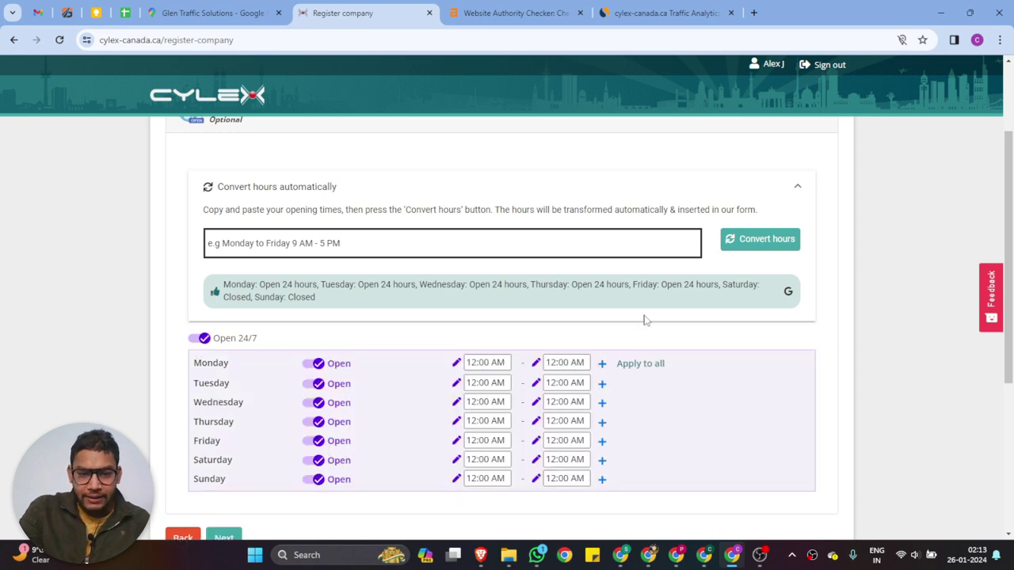
scroll(634, 262, "down", 1)
scroll(639, 235, "up", 1)
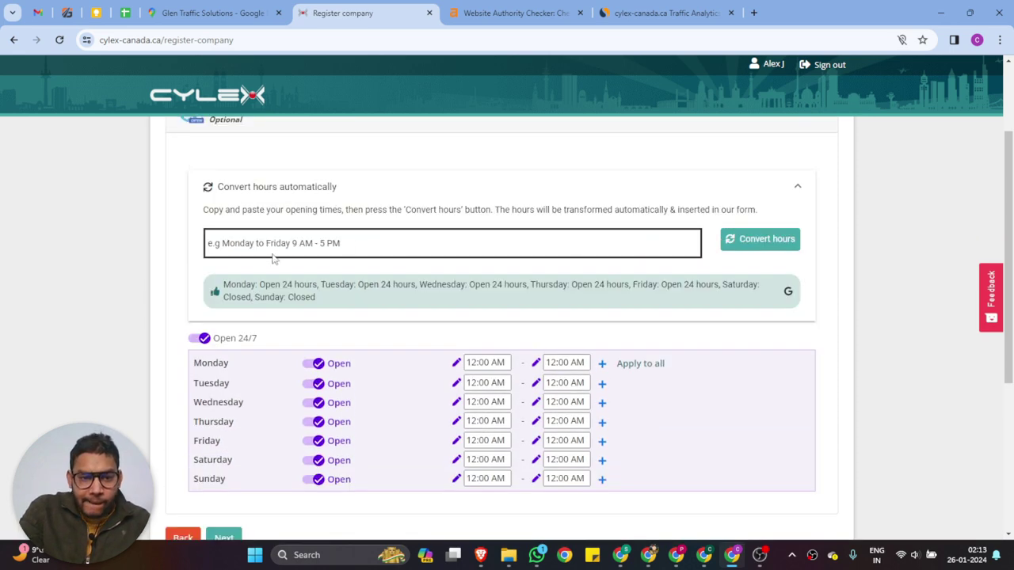
scroll(270, 260, "down", 3)
- Create the free business profile without opting in to the newsletter or marketing emails, and open its dashboard
left_click(226, 285)
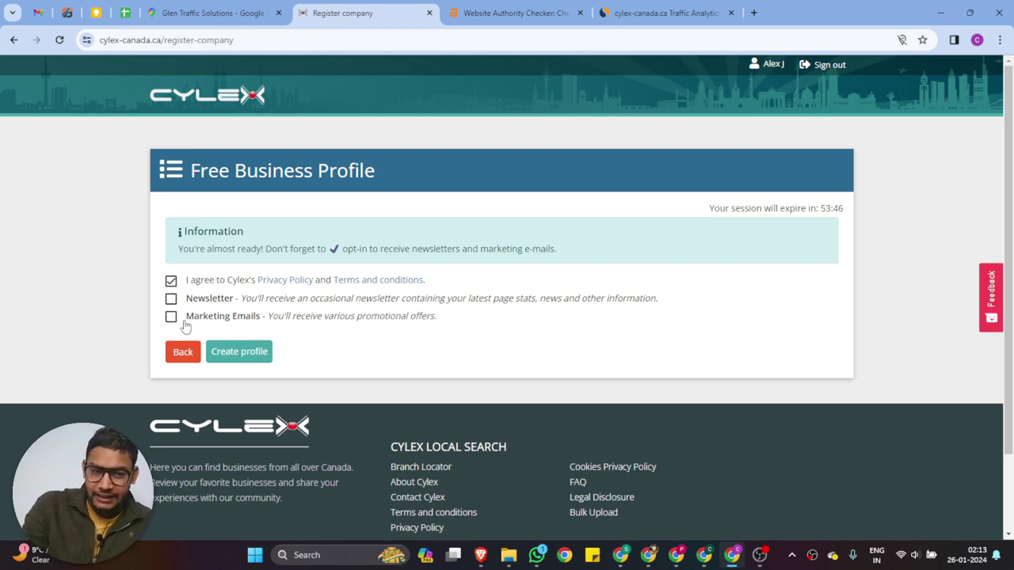
left_click(231, 358)
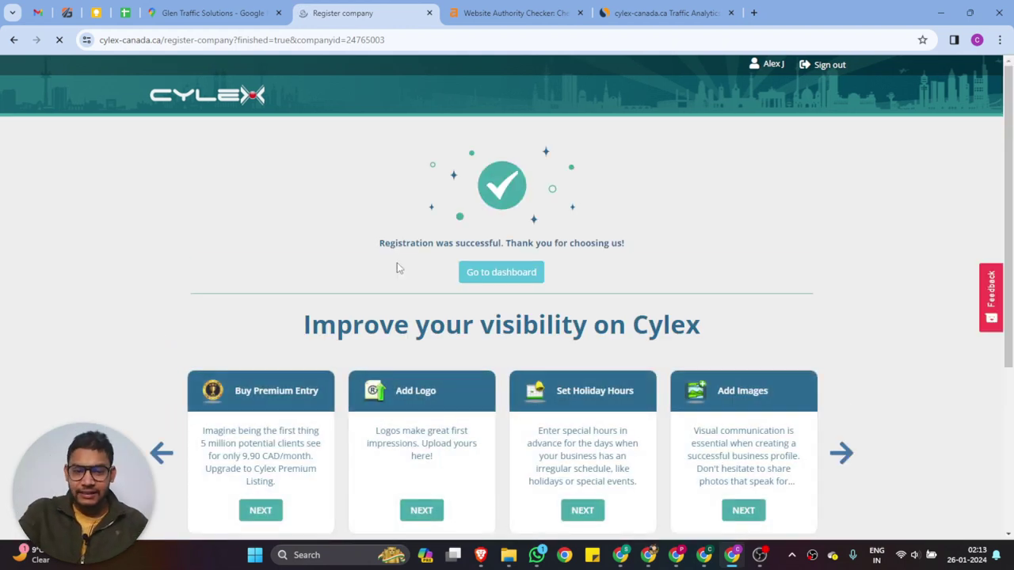
left_click(513, 275)
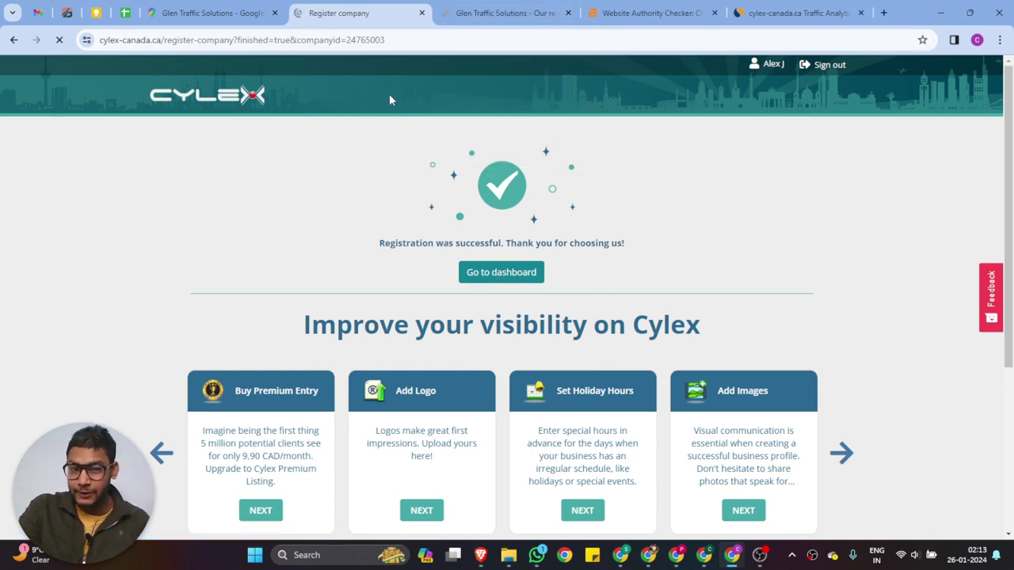
- Upload the Glen Traffic logo file "WhatsApp Image 2023-09-22 at 06.07.32" from Downloads as the company logo
scroll(400, 103, "down", 4)
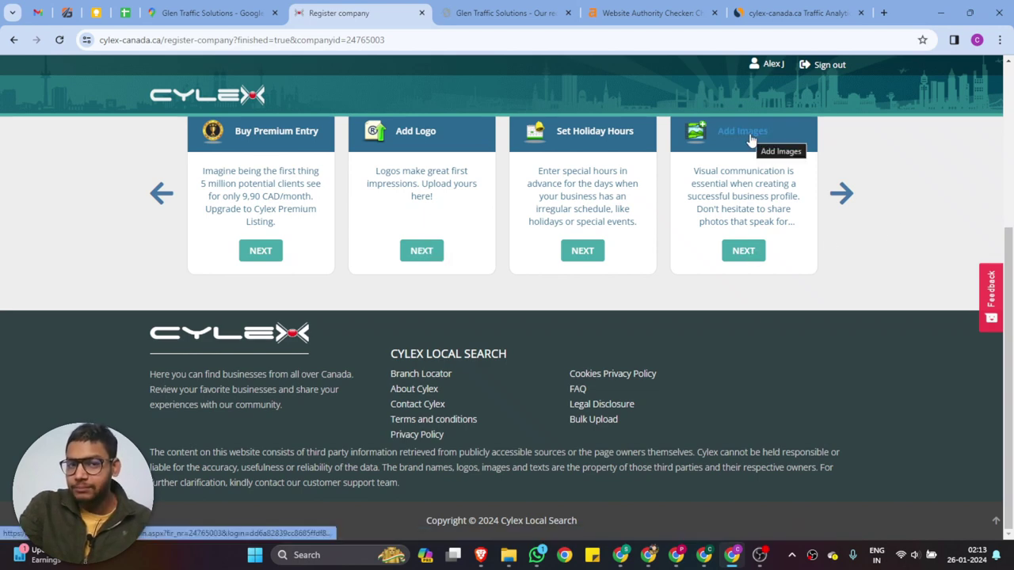
left_click(421, 251)
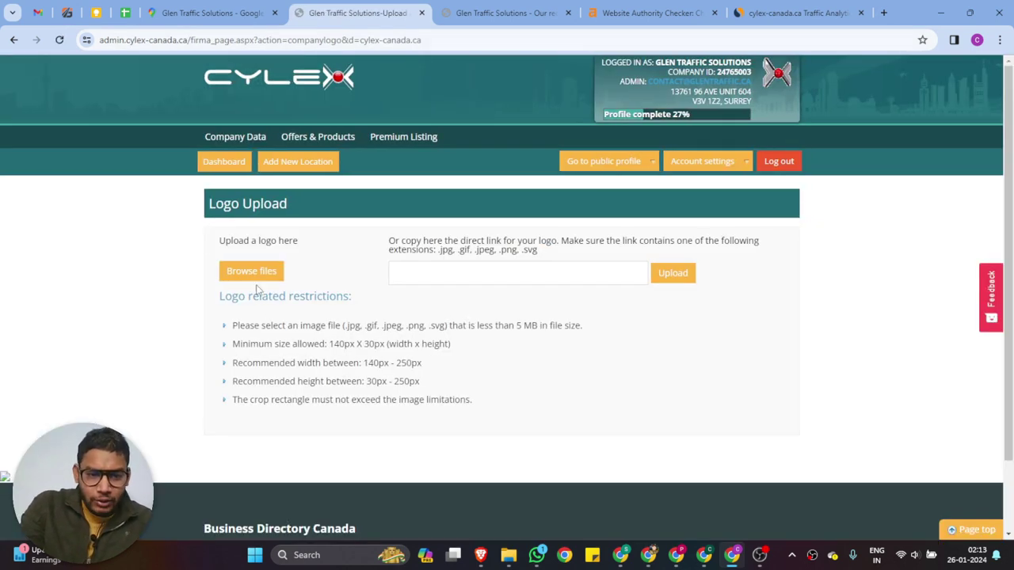
left_click(672, 272)
left_click(253, 271)
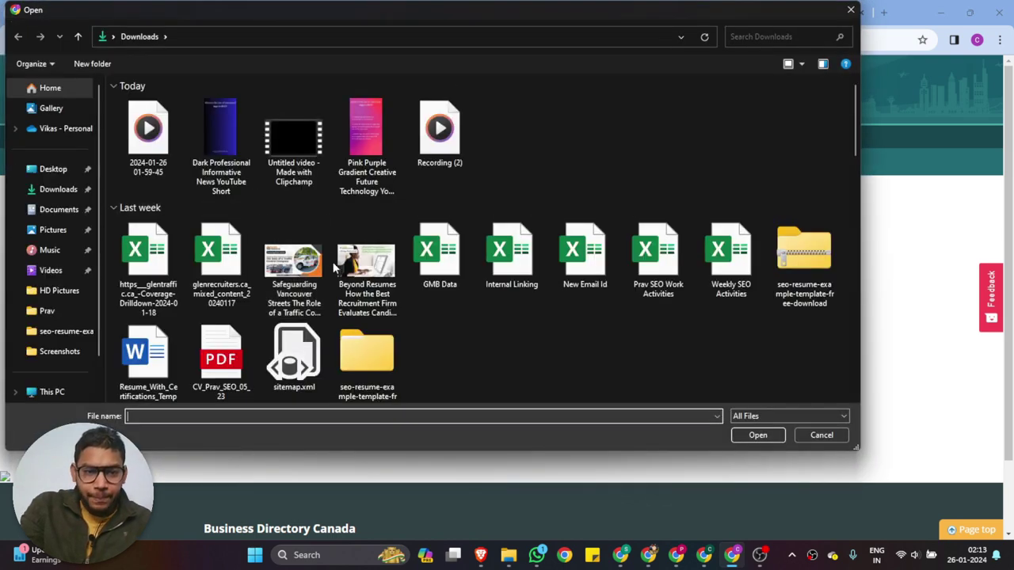
scroll(345, 278, "down", 5)
scroll(345, 273, "down", 10)
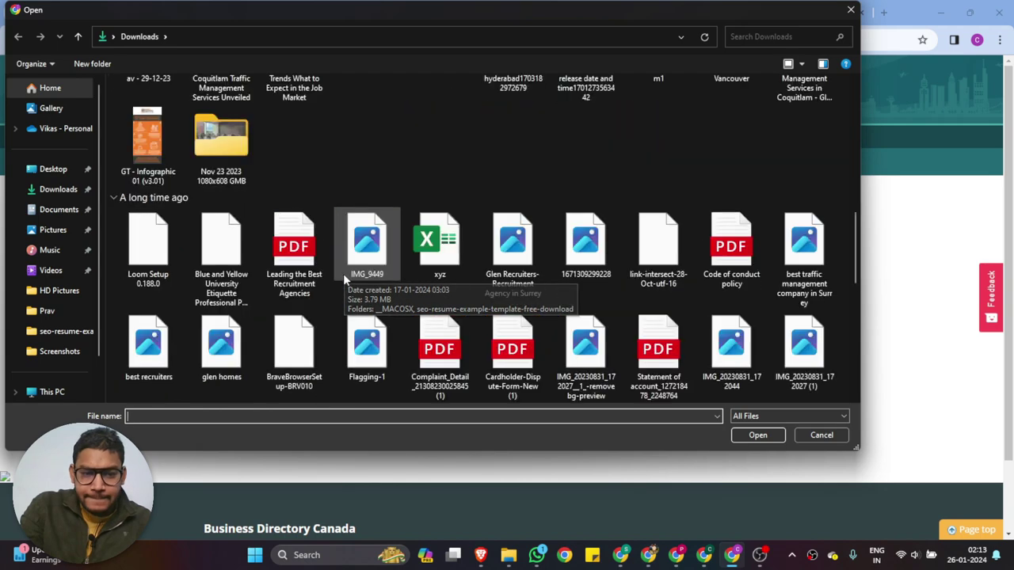
left_click(545, 364)
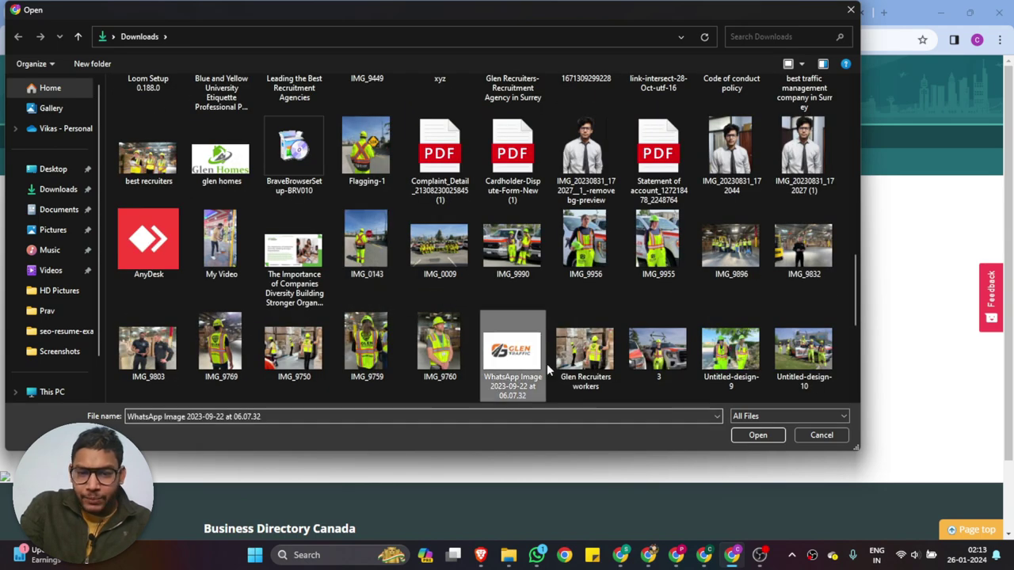
left_click(754, 435)
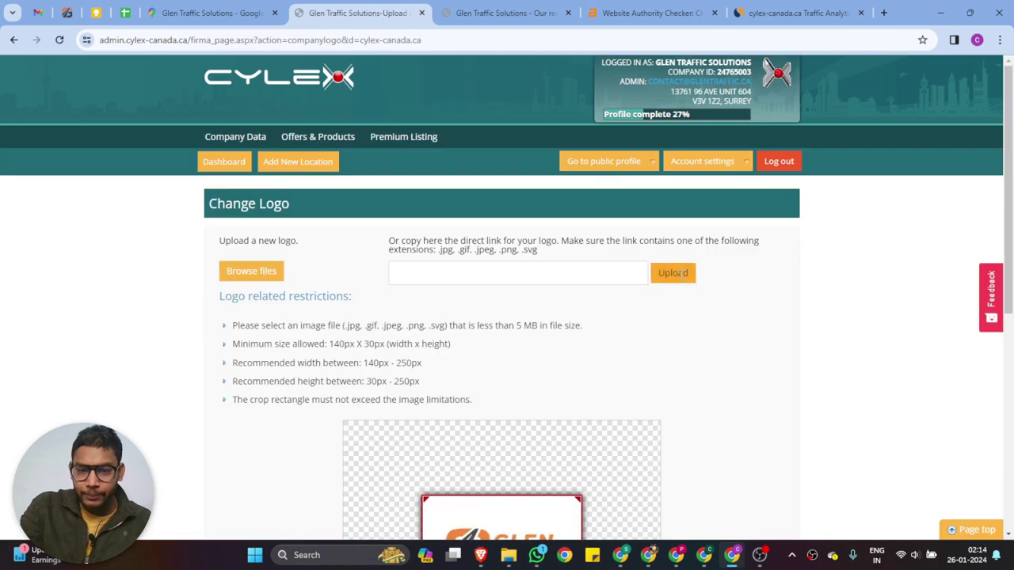
- Save the uploaded Glen Traffic logo to the company profile
scroll(670, 340, "down", 5)
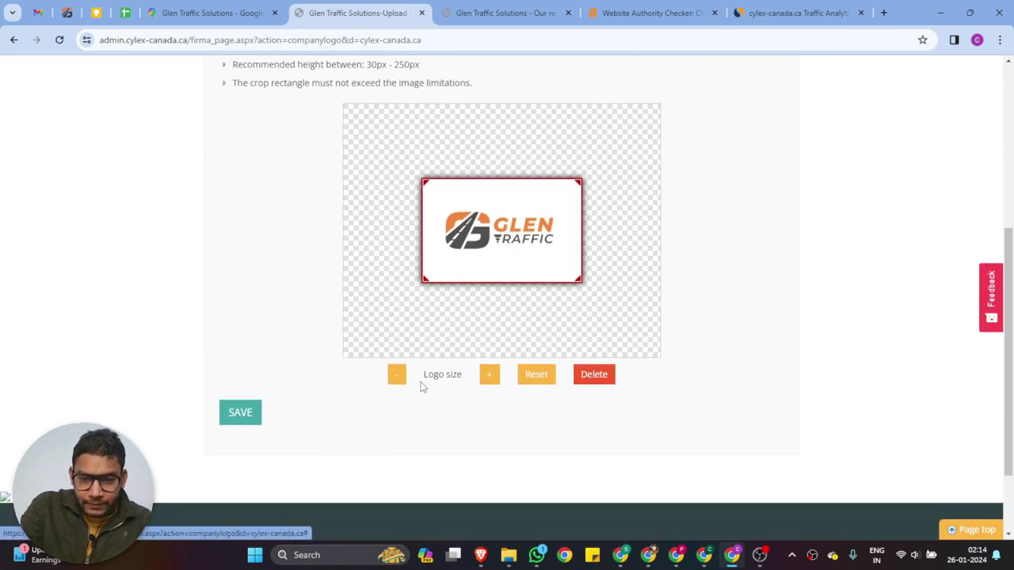
left_click(239, 415)
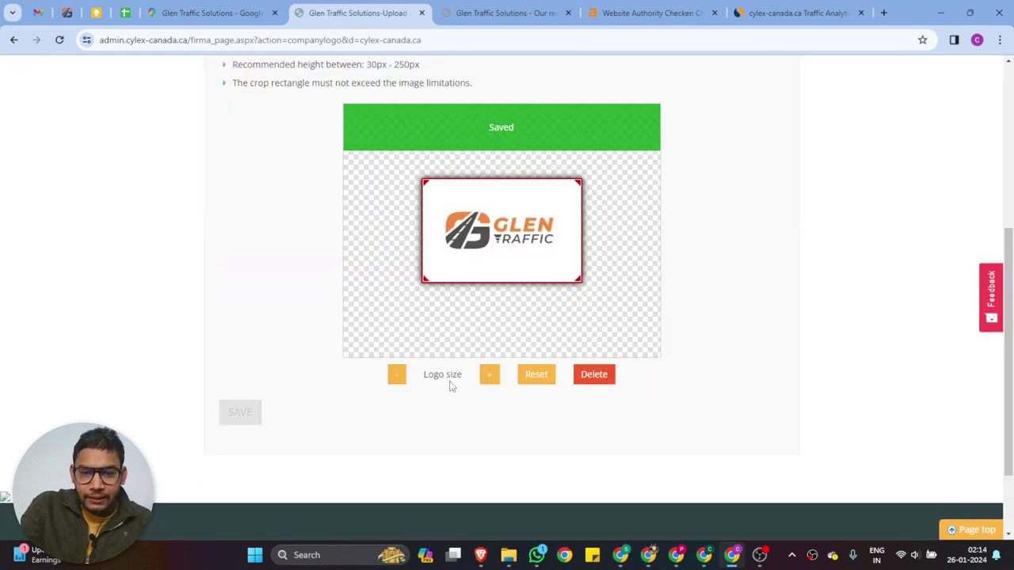
scroll(254, 317, "up", 4)
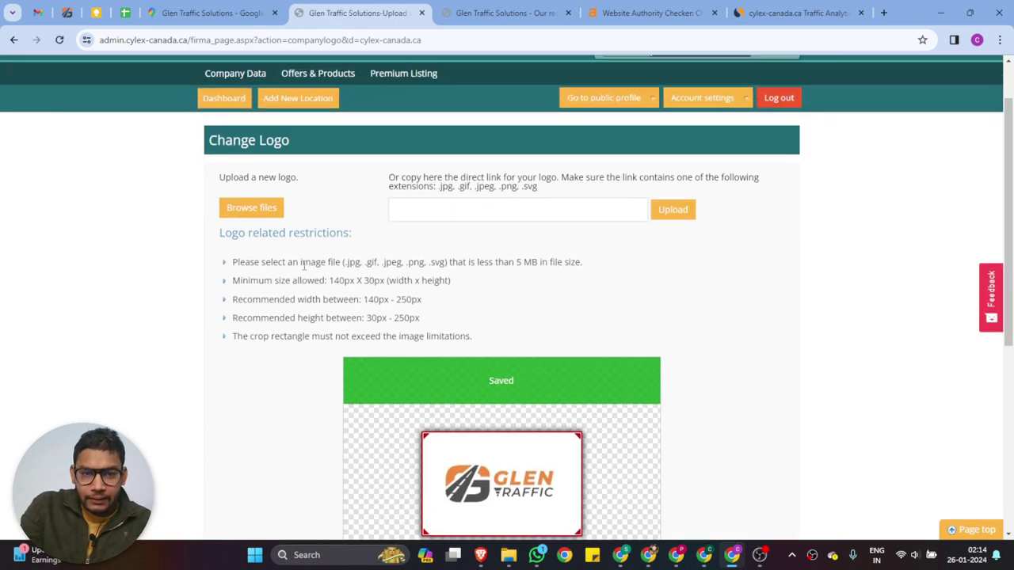
left_click(679, 273)
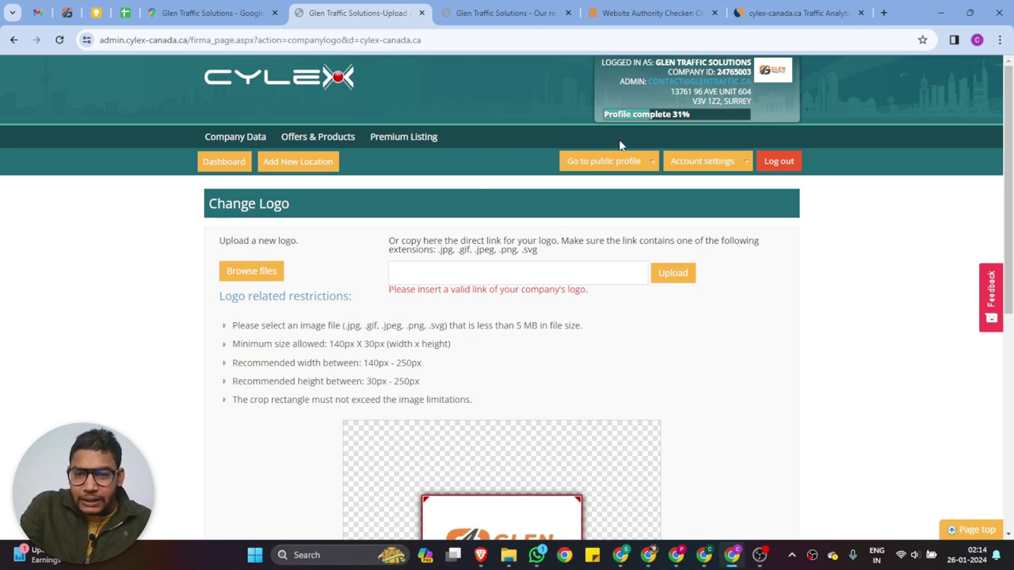
mouse_move(640, 167)
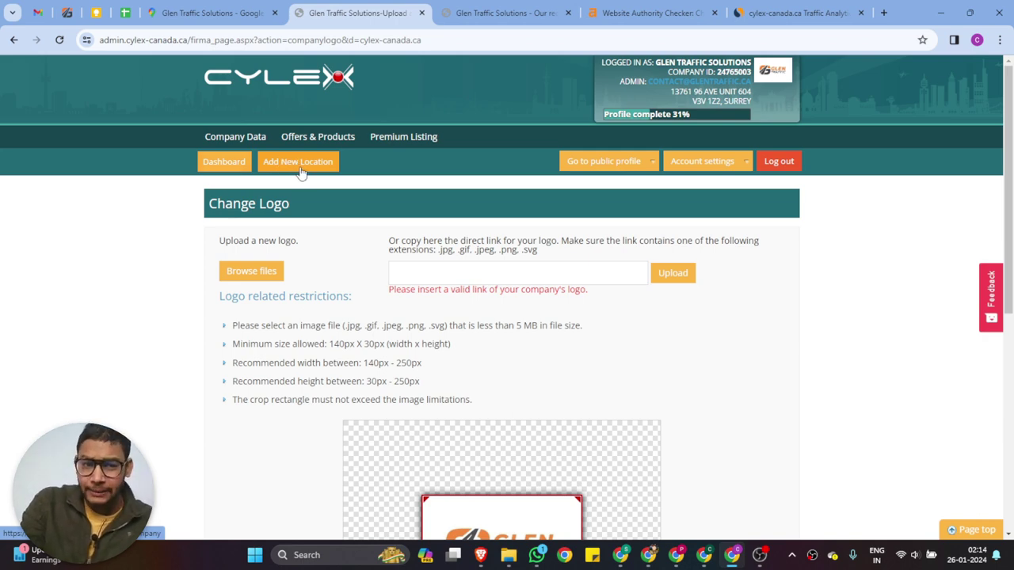
- Review the company's branch addresses in the Locations note in Google Keep, and return to the Cylex profile page
left_click(96, 13)
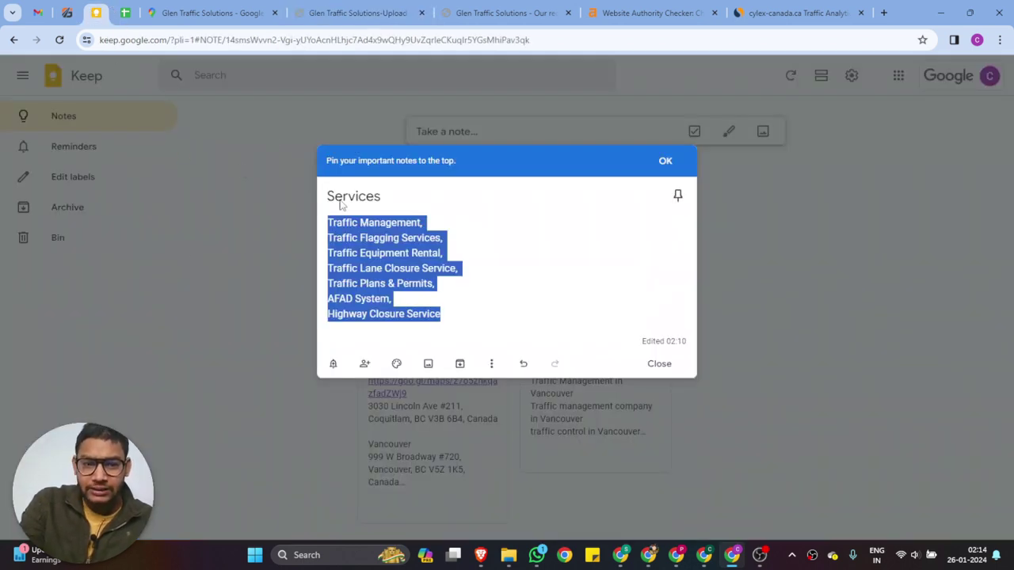
key("Escape")
left_click(366, 174)
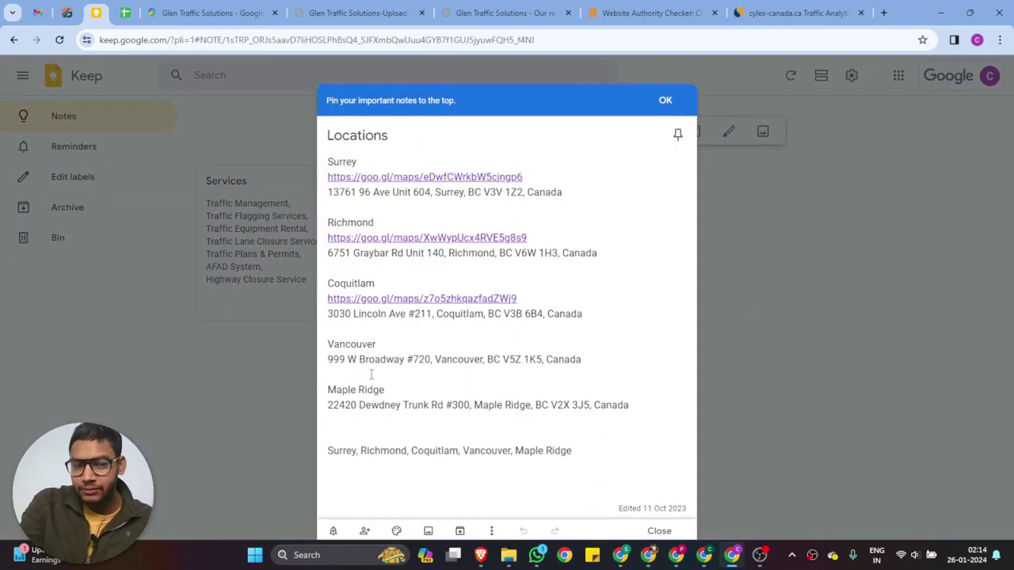
left_click(207, 12)
left_click(342, 7)
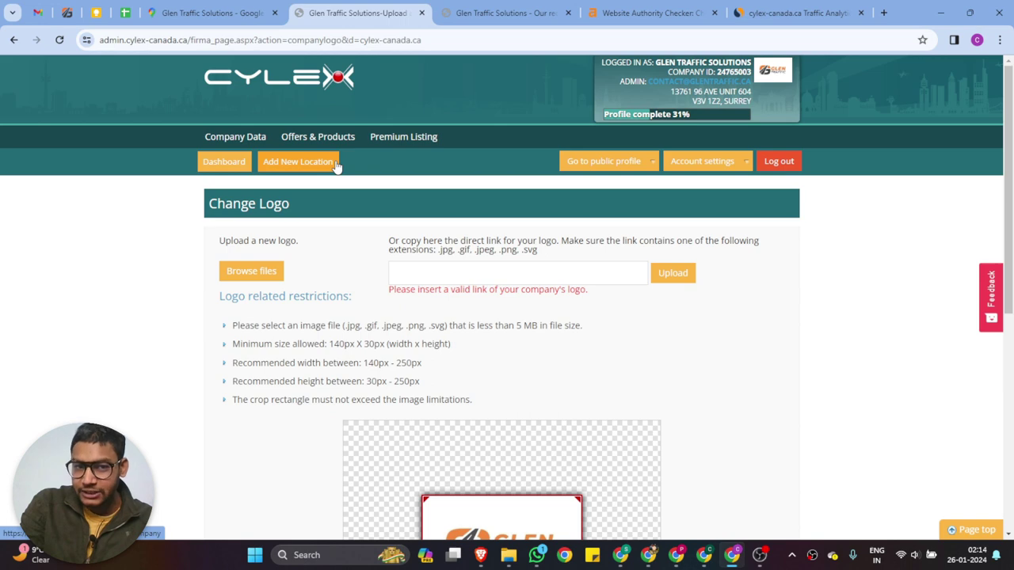
- Open the profile's Images & Videos section from the dashboard and start adding a new gallery image
left_click(694, 118)
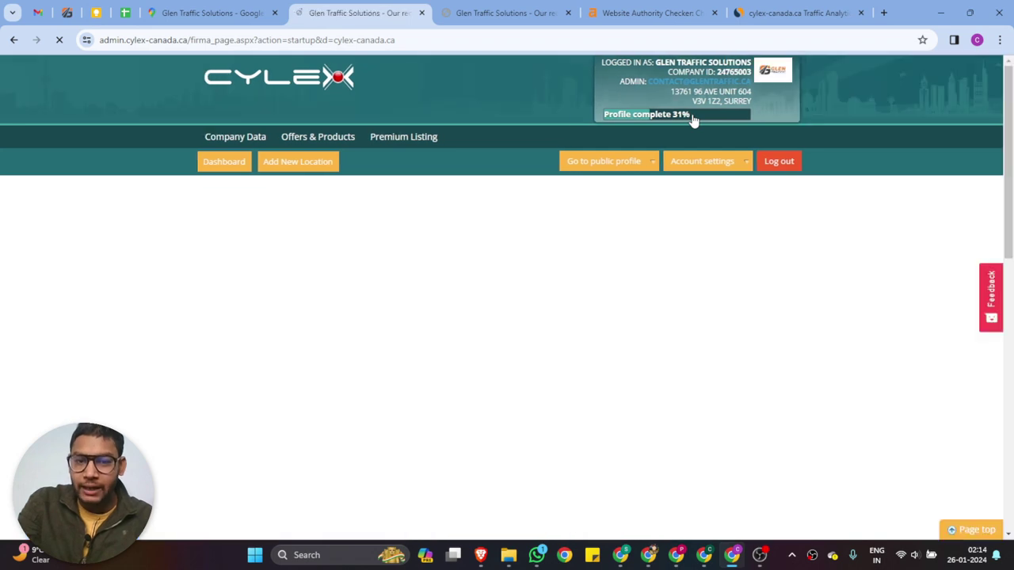
scroll(579, 272, "down", 5)
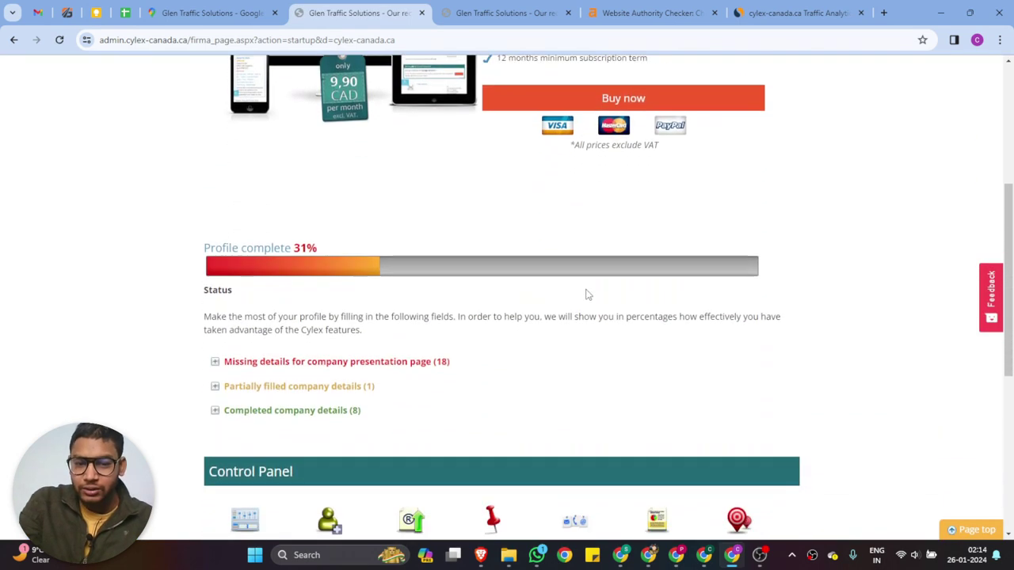
scroll(582, 283, "up", 2)
scroll(496, 252, "down", 7)
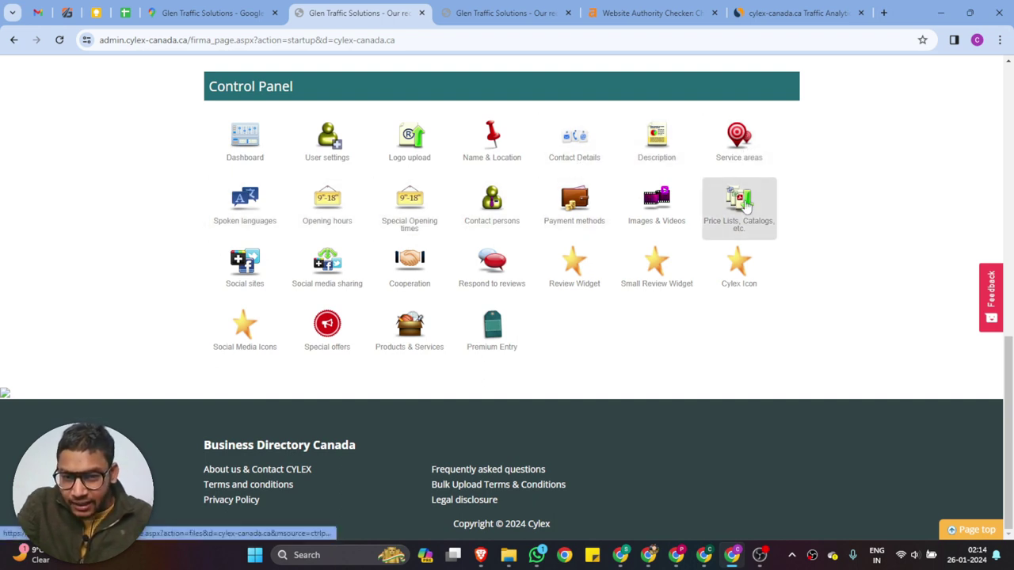
left_click(640, 216)
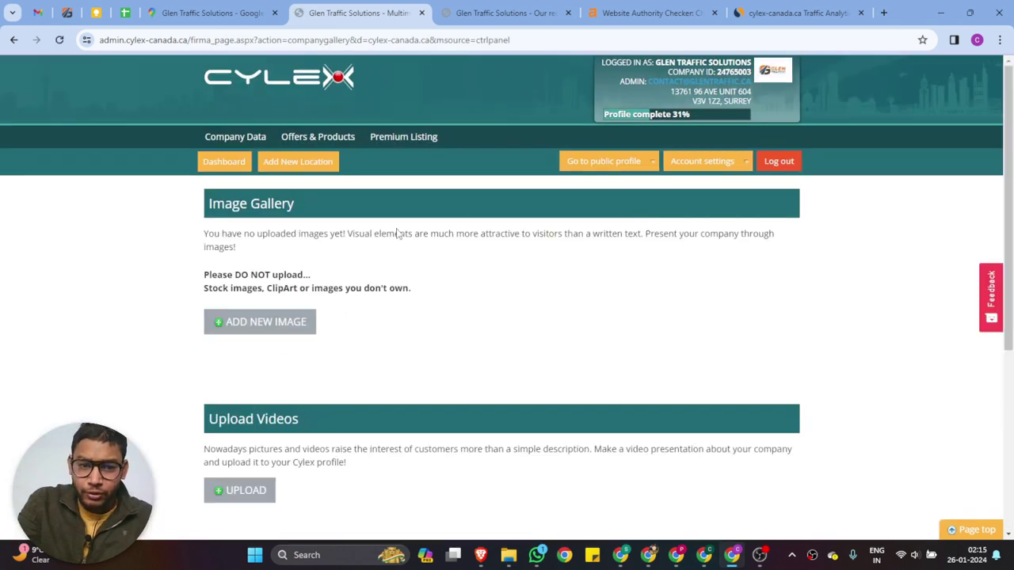
left_click(250, 322)
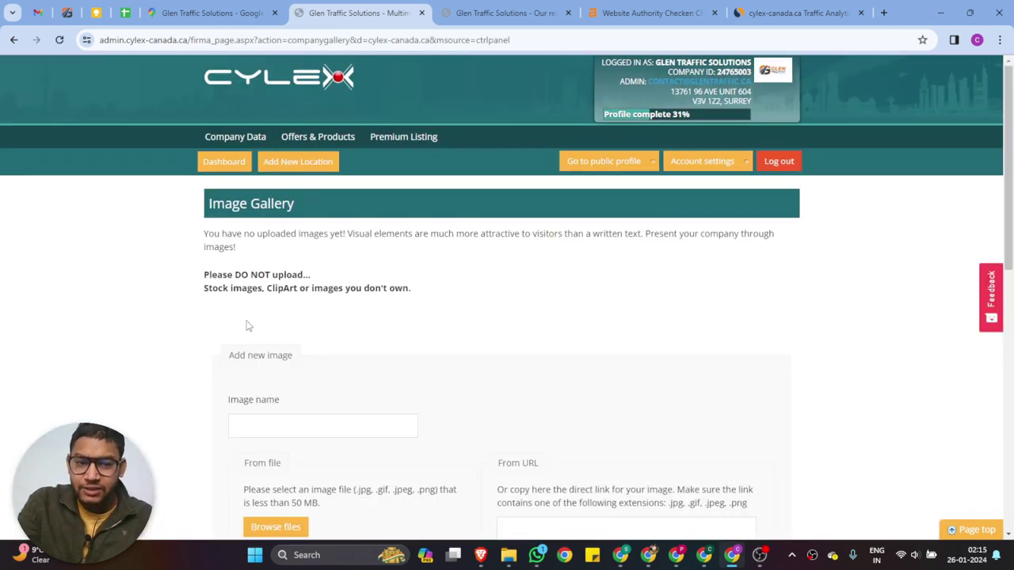
- Choose IMG_9990 from Downloads as the new gallery image file and submit it for upload
scroll(314, 368, "down", 2)
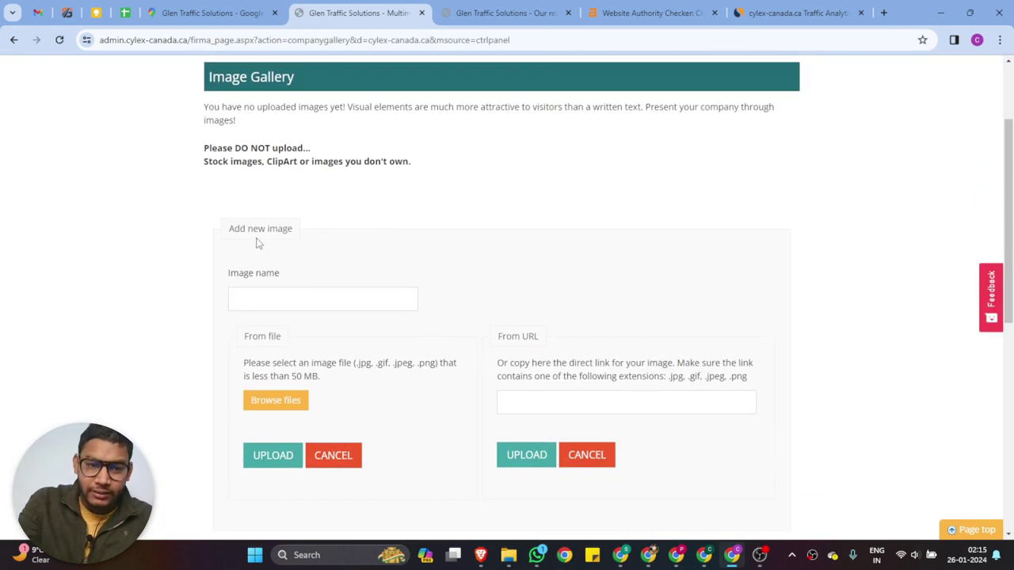
left_click(276, 401)
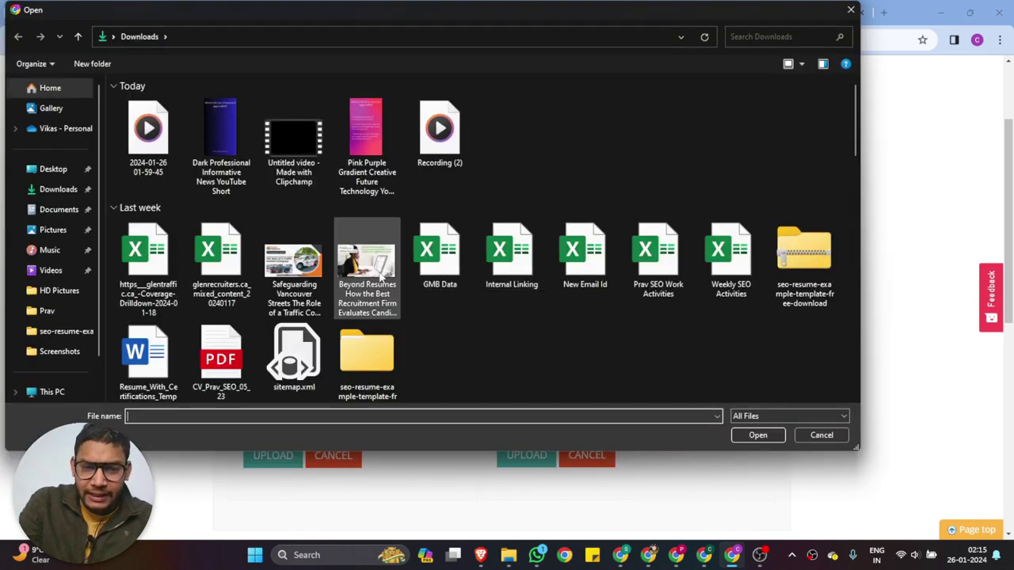
scroll(367, 254, "down", 5)
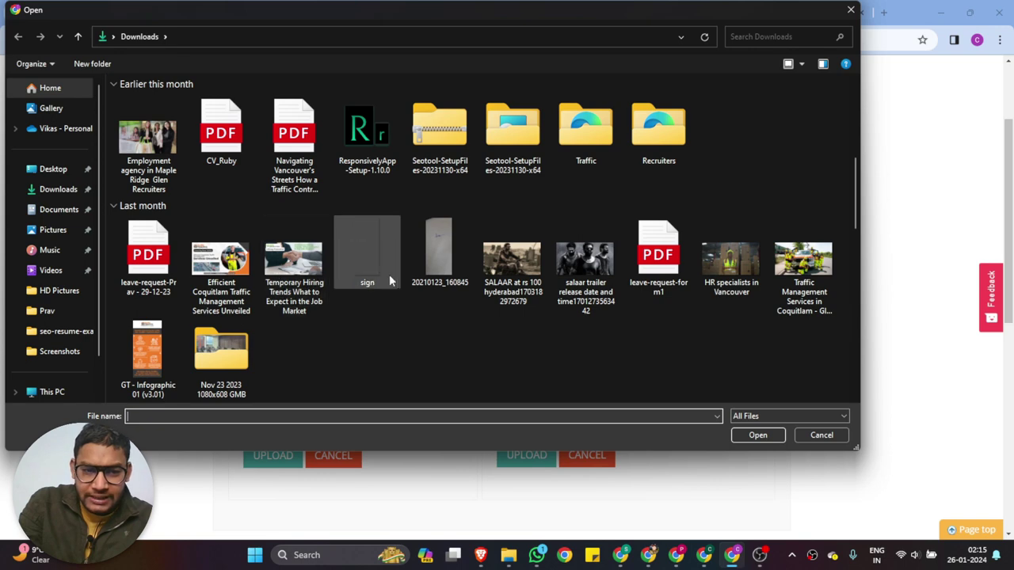
scroll(389, 274, "down", 10)
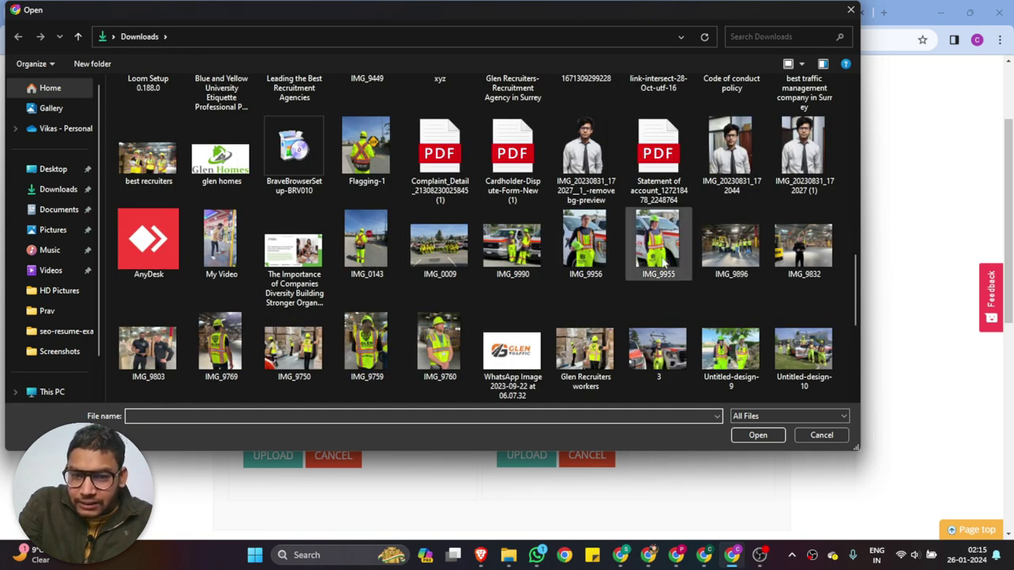
left_click(512, 246)
left_click(758, 435)
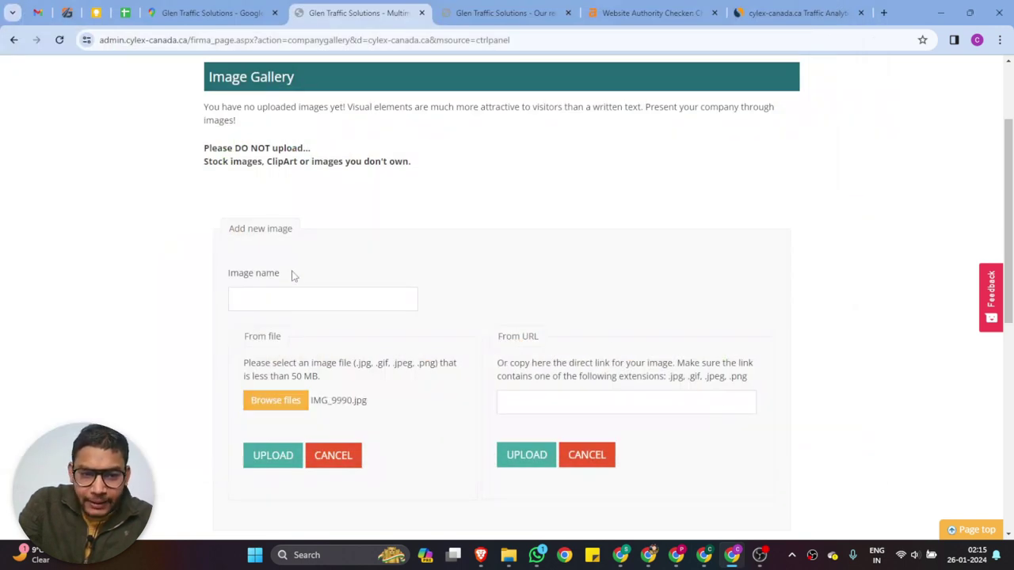
left_click(273, 458)
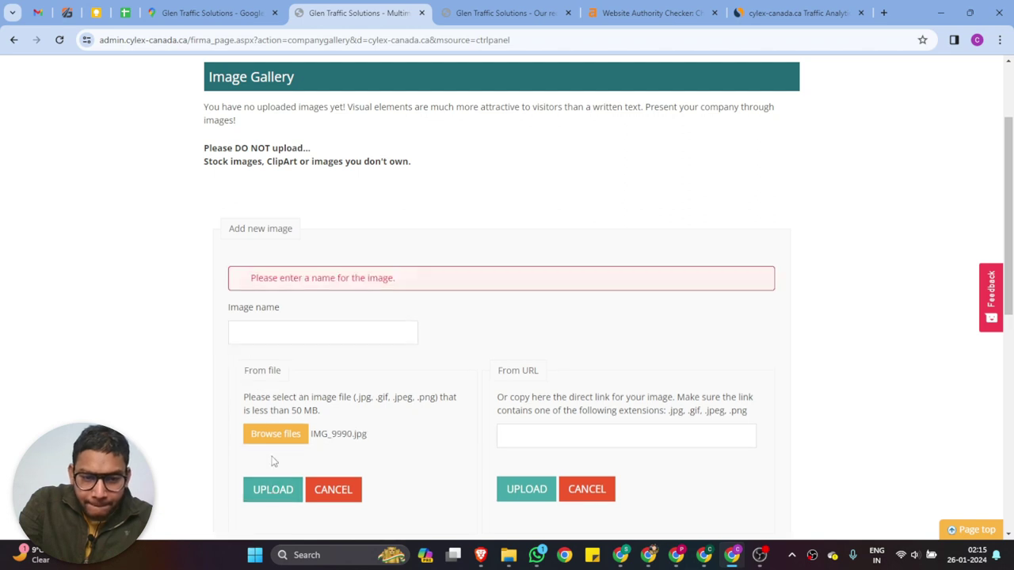
- Name the gallery image "traffic management in surrey" and upload it
left_click(301, 332)
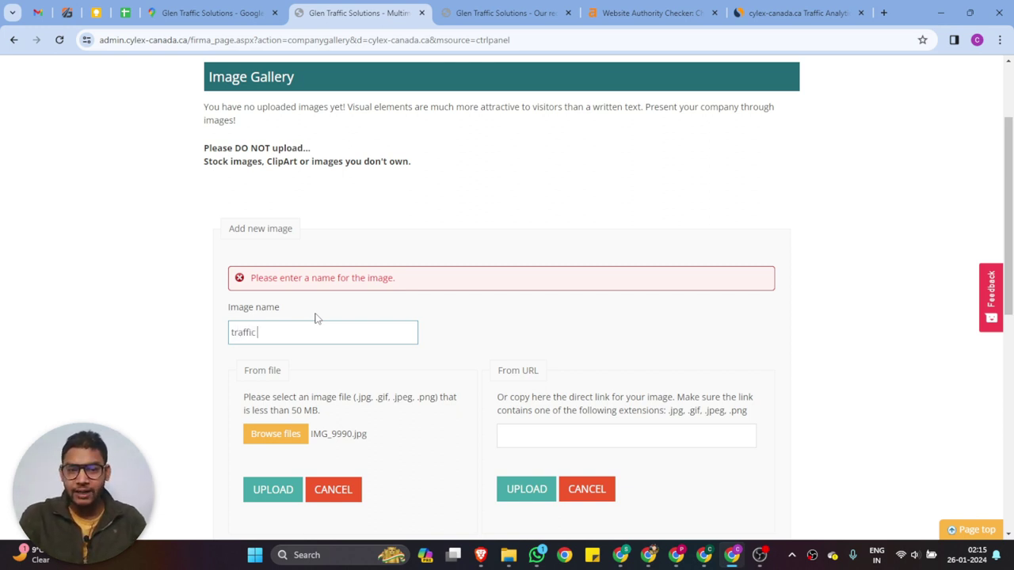
type("traffic management in su")
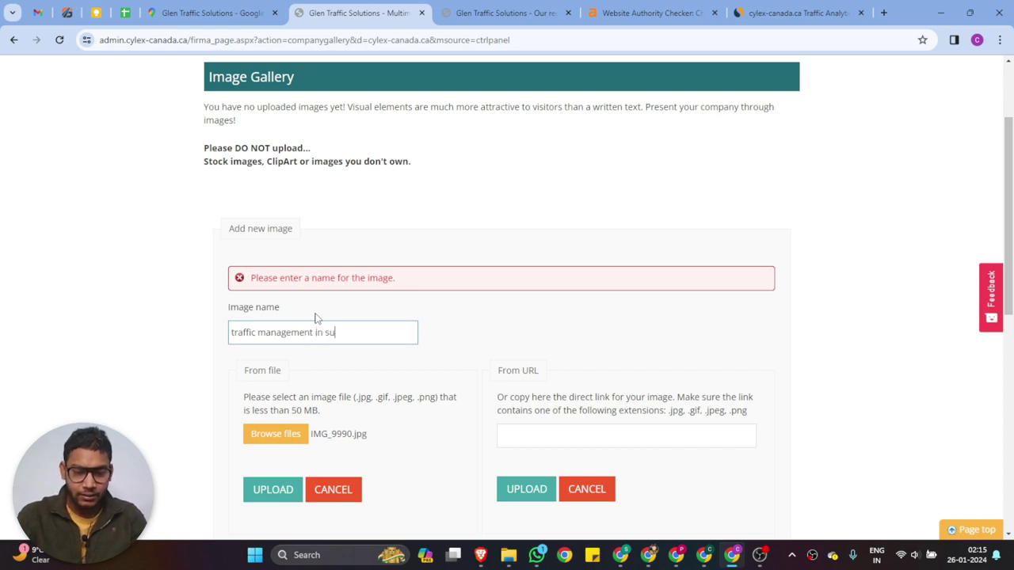
type("rrey")
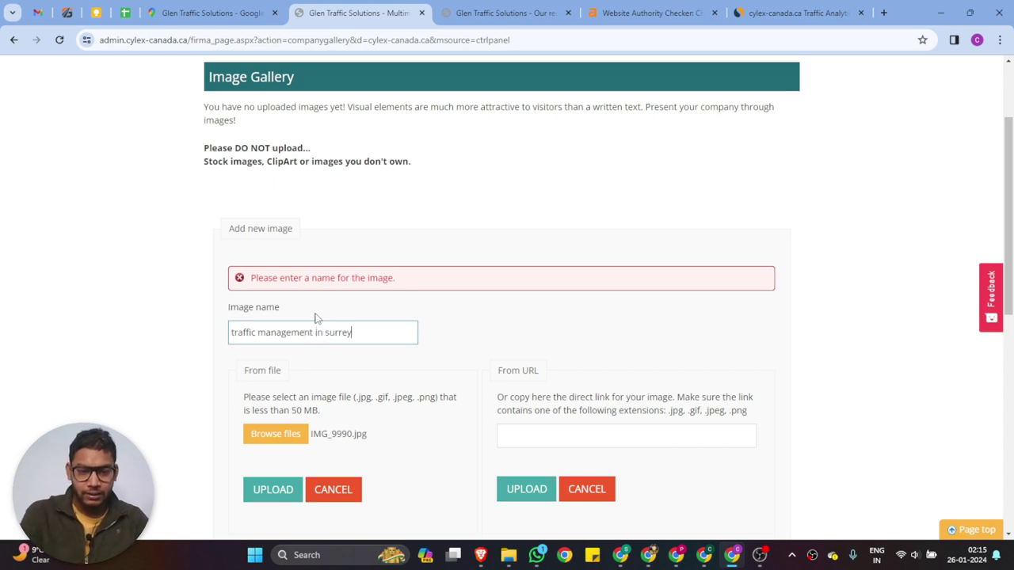
left_click(283, 495)
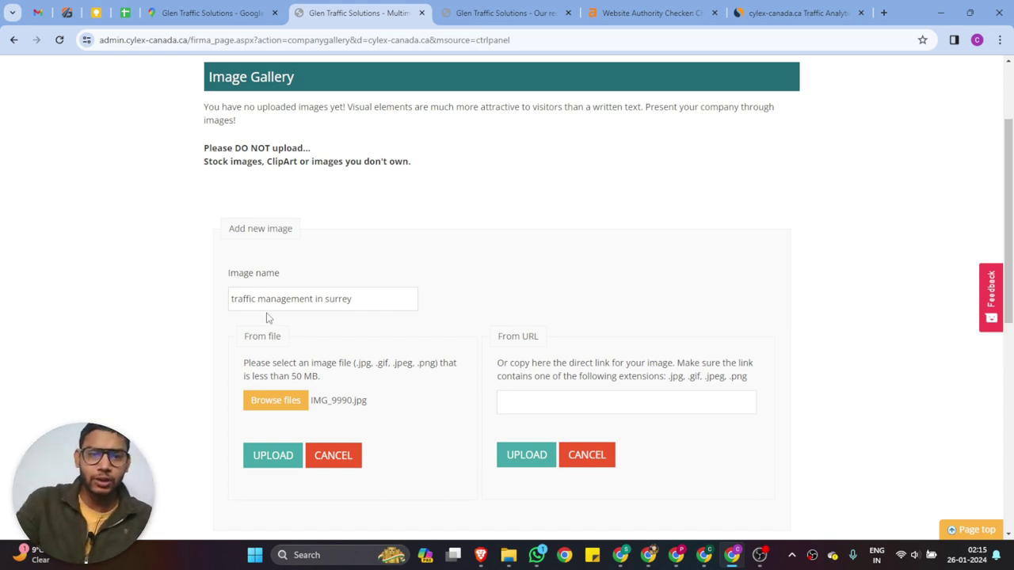
- Open the company's public profile on cylex-canada.ca and select its page URL
scroll(634, 226, "up", 2)
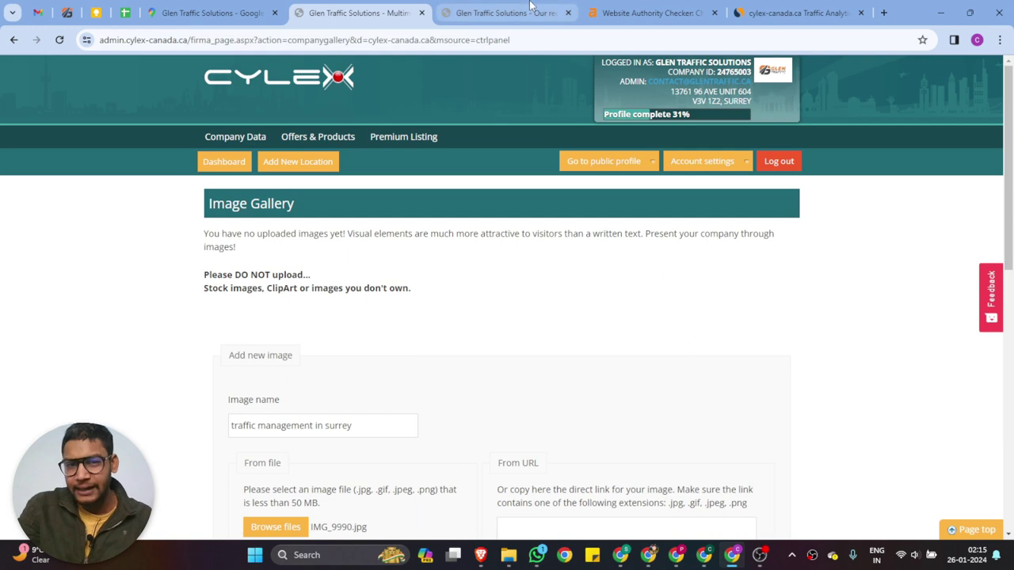
left_click(500, 12)
mouse_move(621, 163)
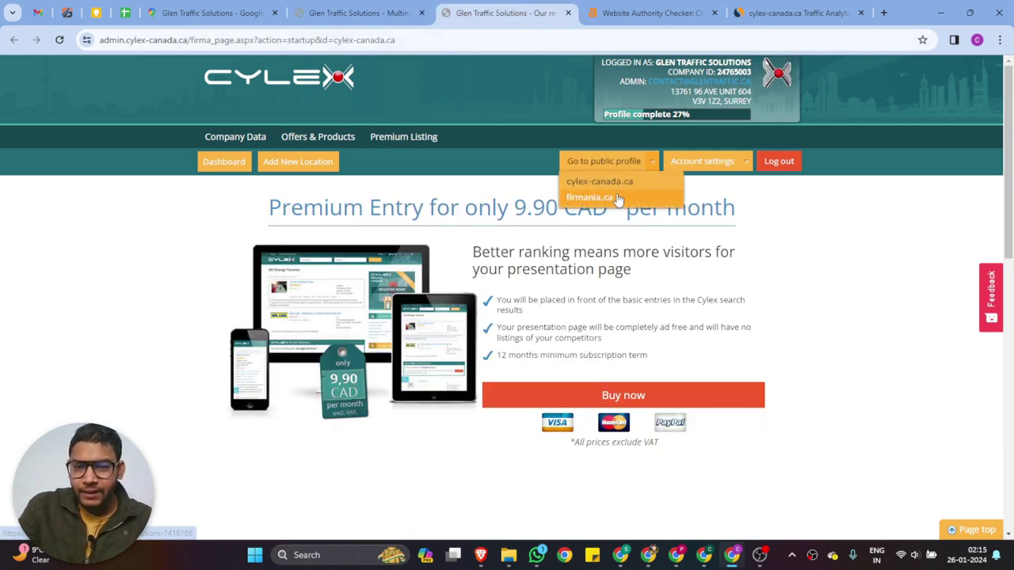
left_click(615, 193)
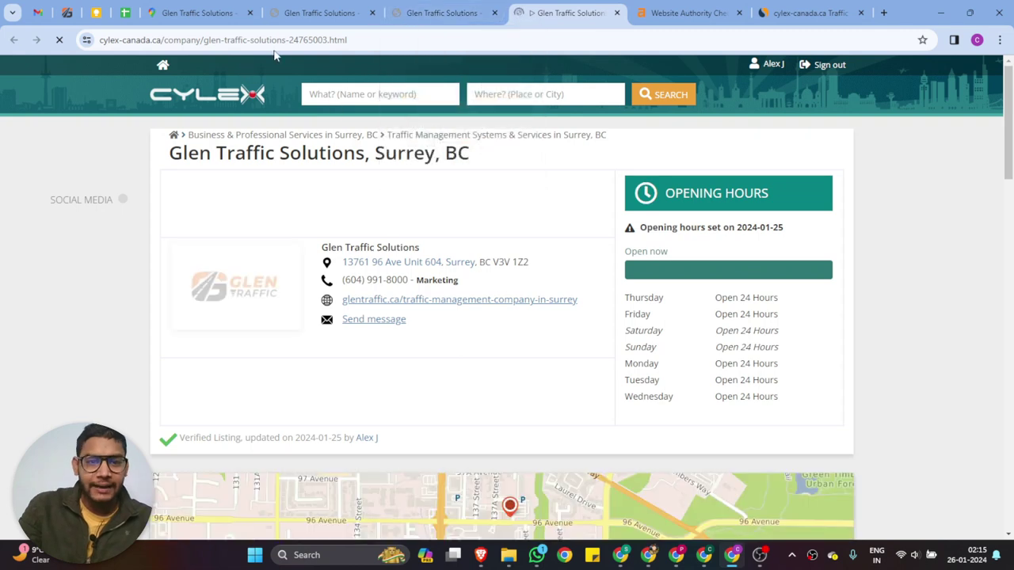
left_click_drag(352, 40, 100, 39)
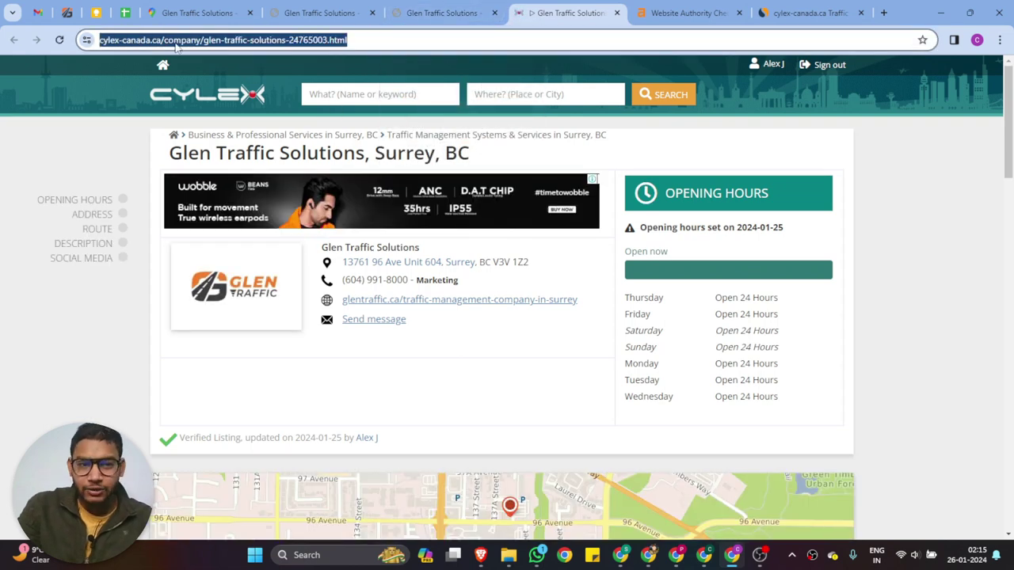
- Inspect the page code of the website link on the public listing, and close the inspector
right_click(501, 306)
left_click(527, 486)
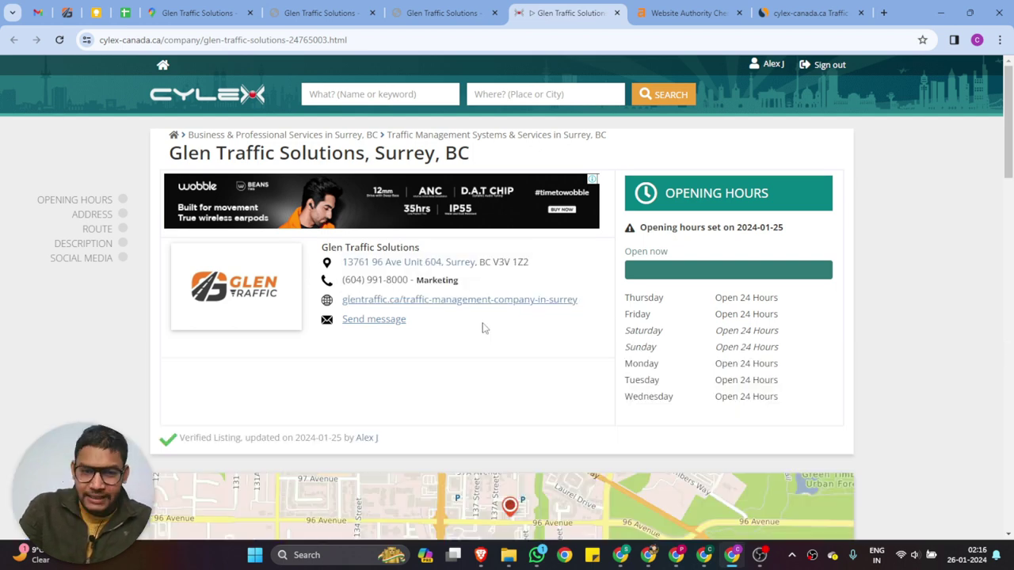
left_click(1003, 359)
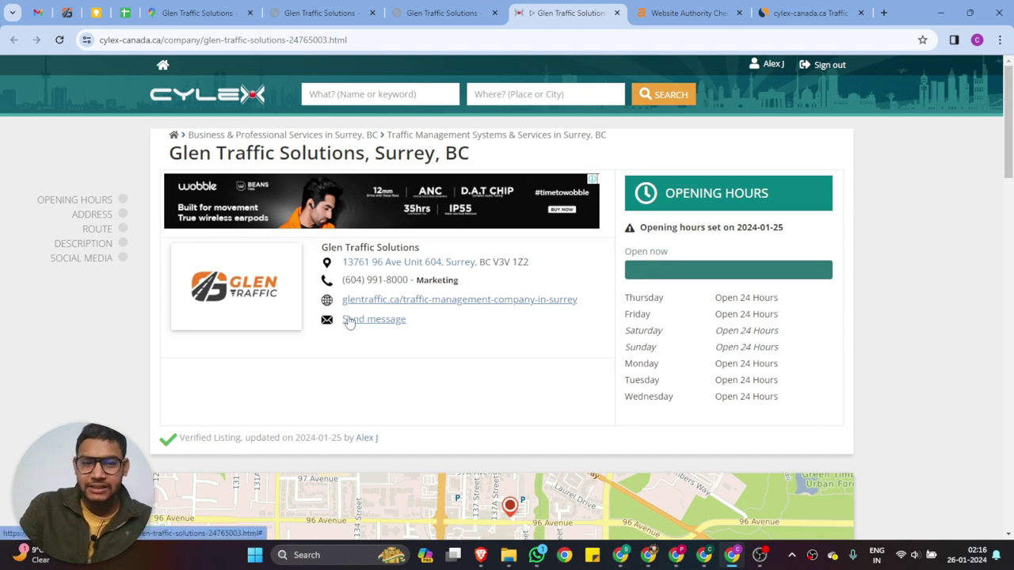
- Review the public listing's description, keywords, gallery, social media and nearby similar companies sections
scroll(368, 361, "down", 4)
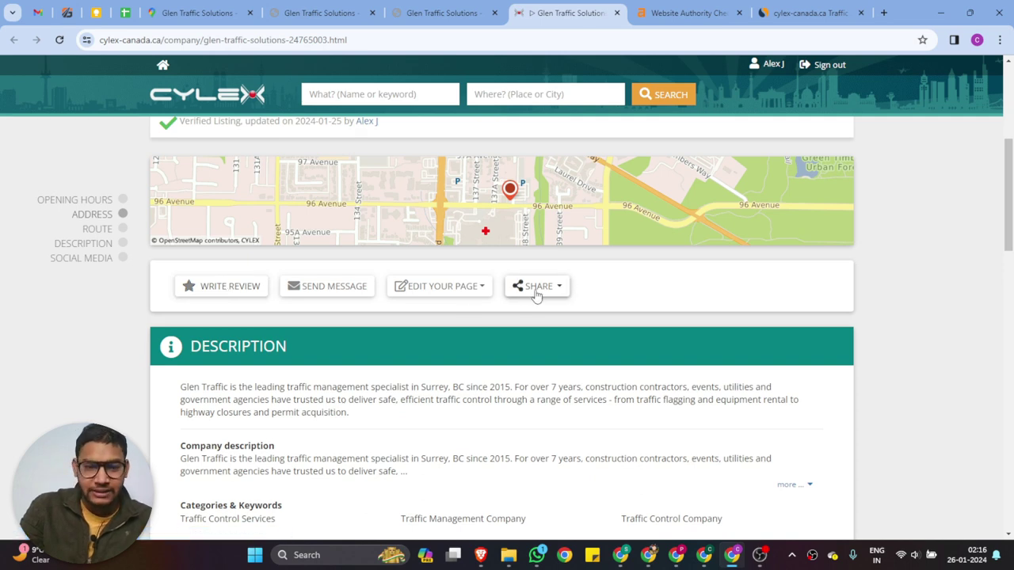
scroll(285, 330, "down", 4)
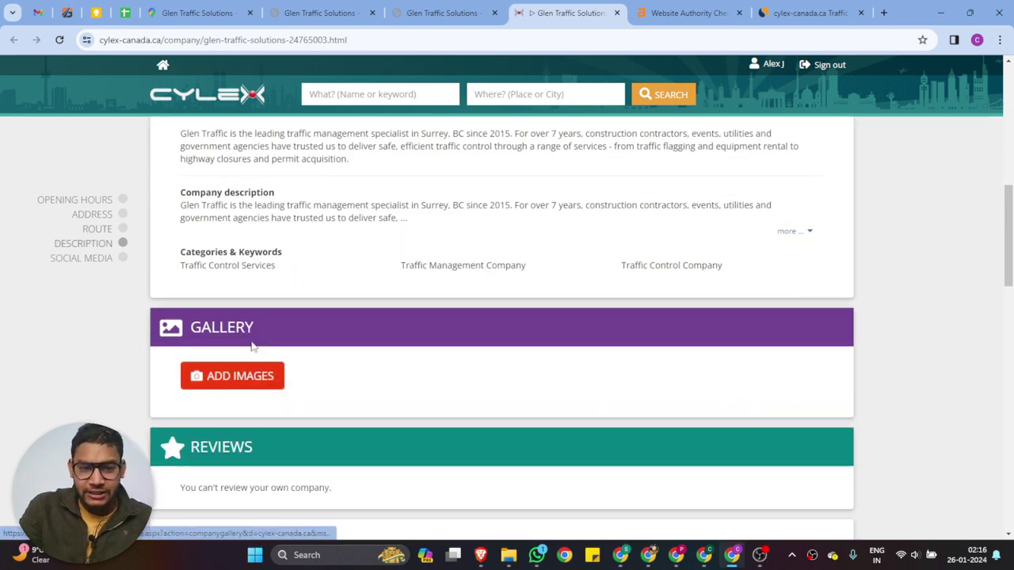
scroll(213, 282, "down", 2)
scroll(298, 333, "down", 10)
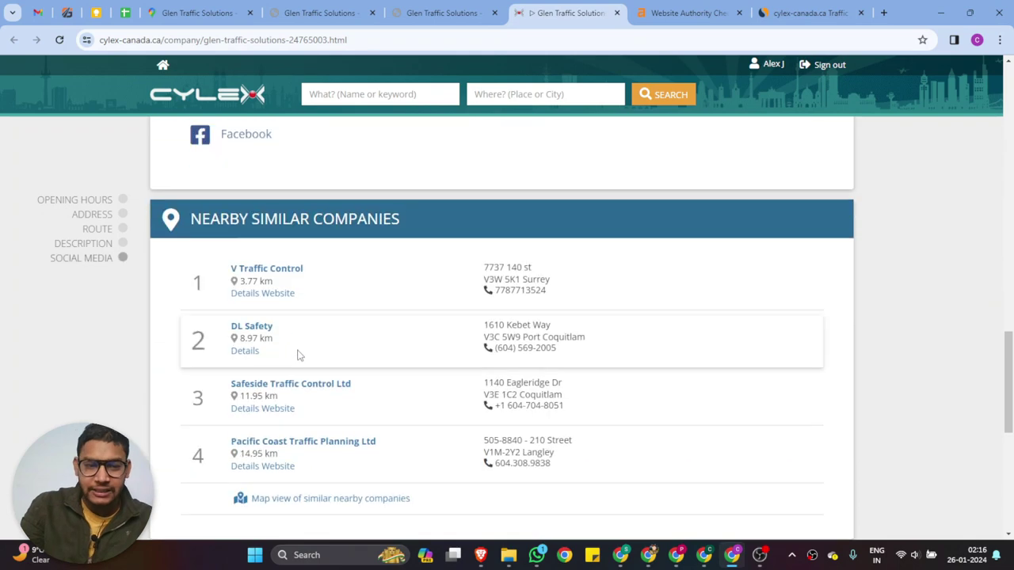
scroll(300, 357, "up", 5)
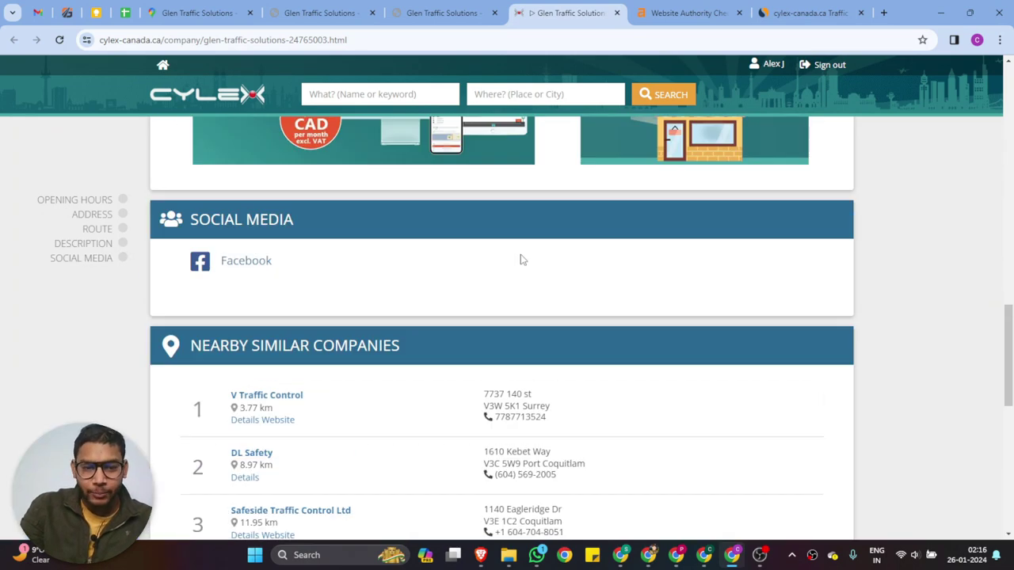
scroll(523, 260, "up", 10)
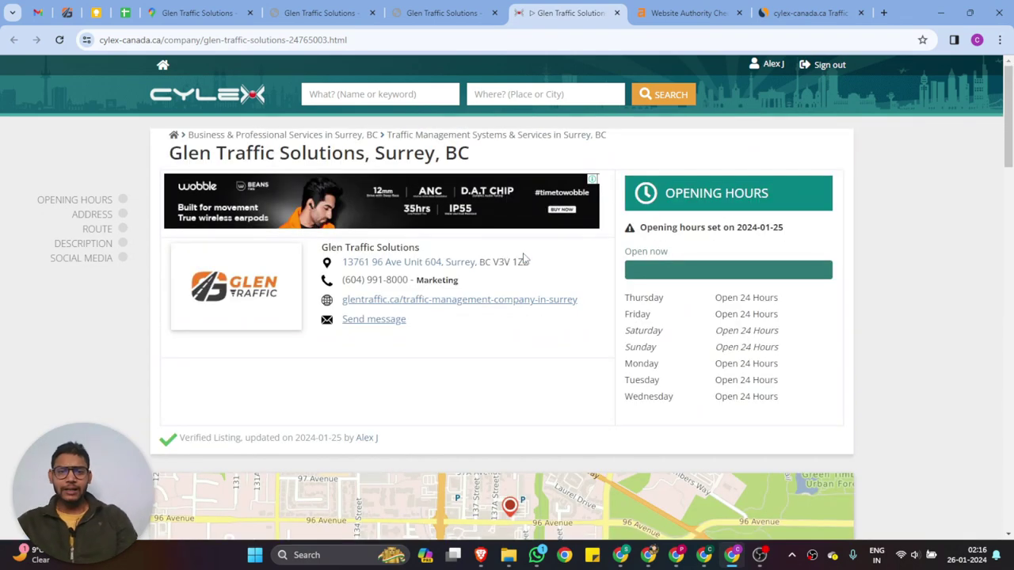